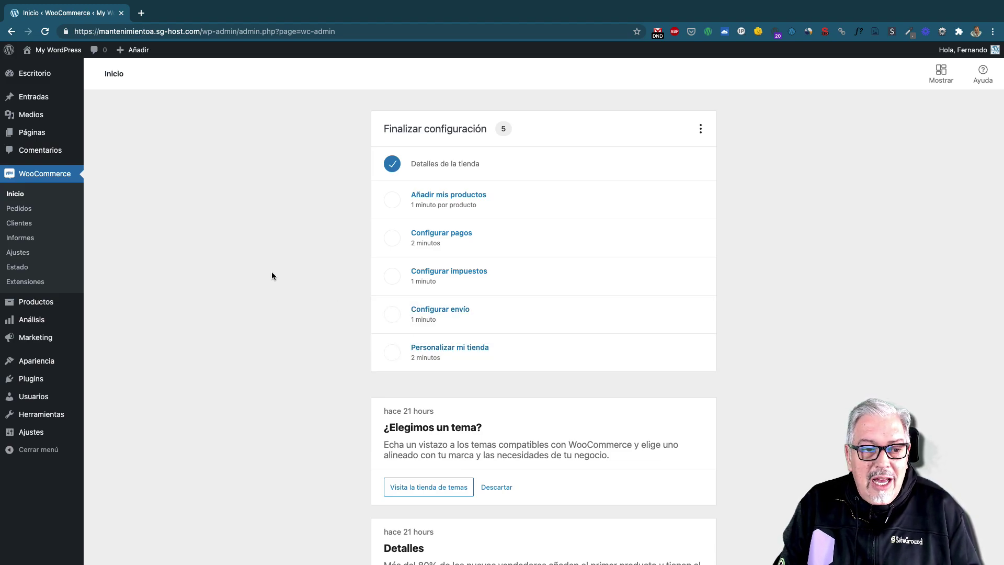
Step: Open the installed themes page and browse the catalogue of new themes that can be added
mouse_move(58, 361)
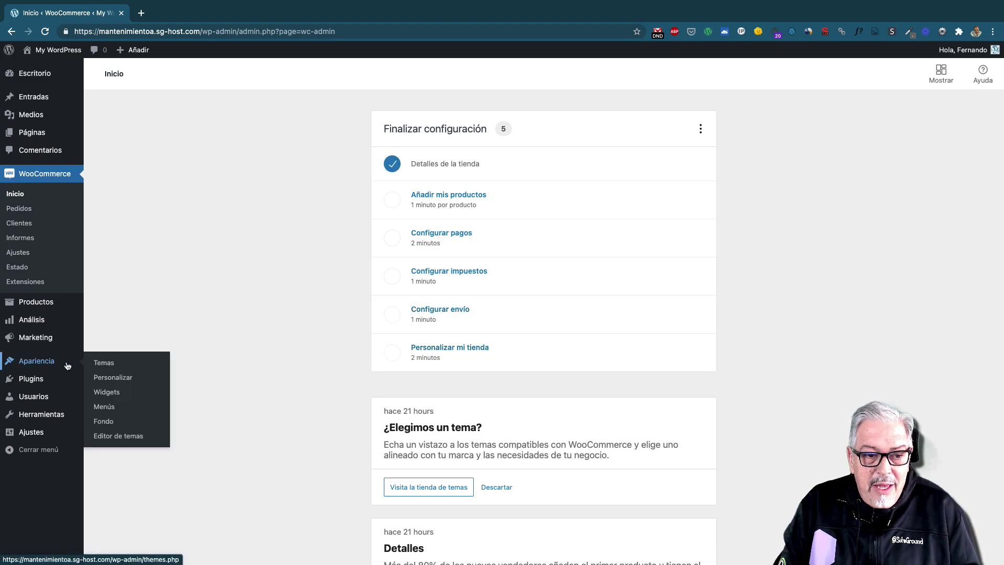
click(101, 363)
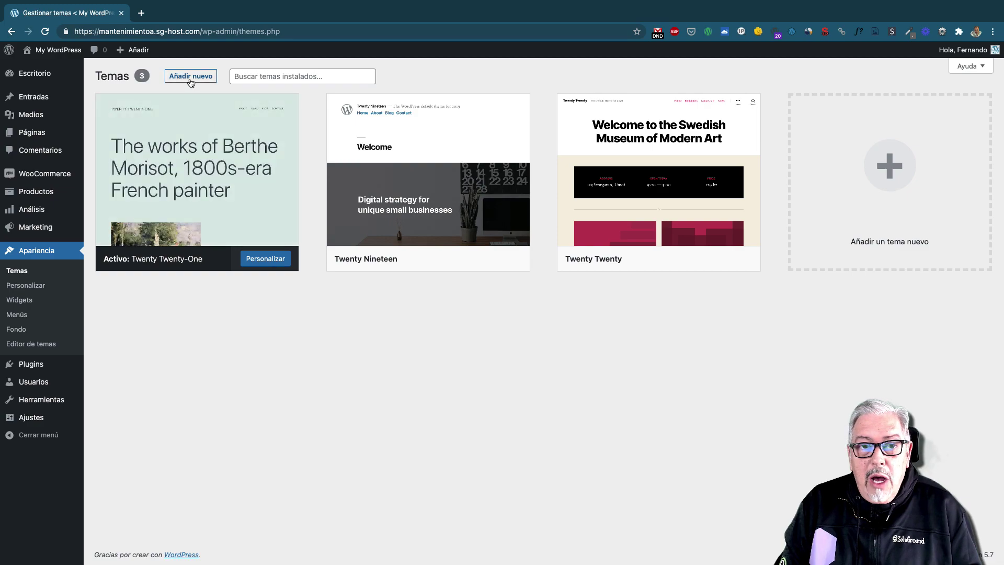
click(192, 78)
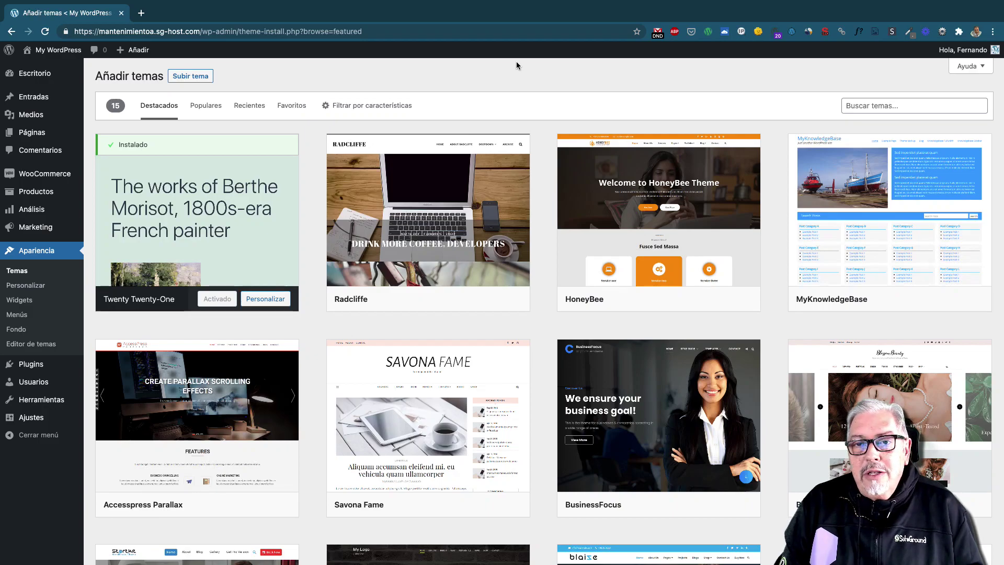
Step: Open the "Personalizar mi tienda" setup task from the WooCommerce home page and dismiss the help notice
mouse_move(75, 187)
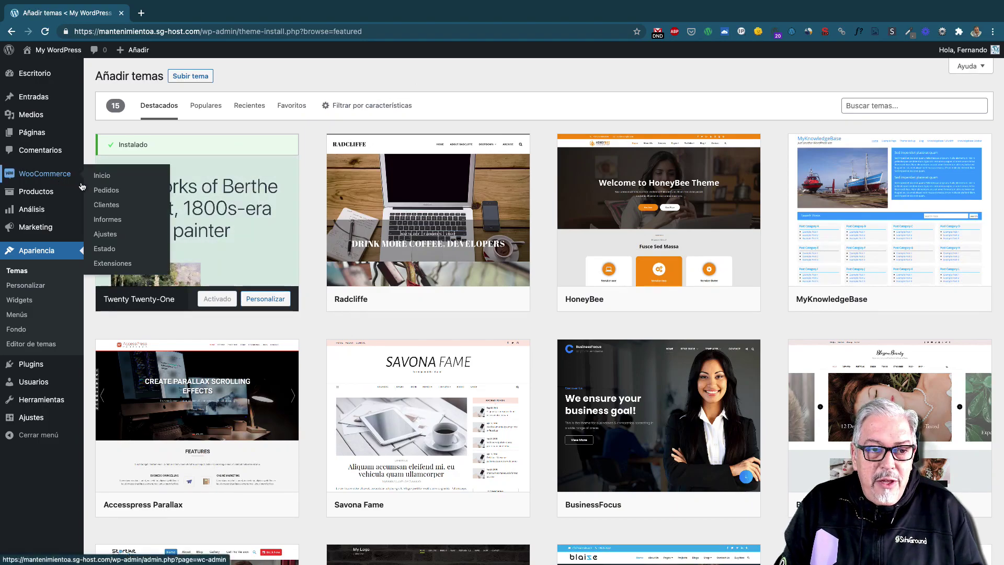
click(102, 175)
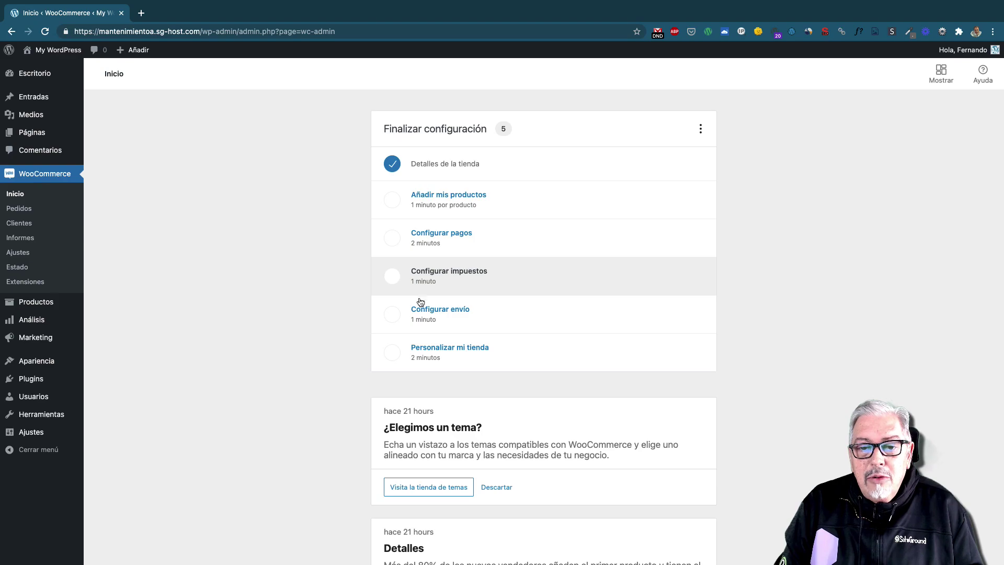
click(497, 355)
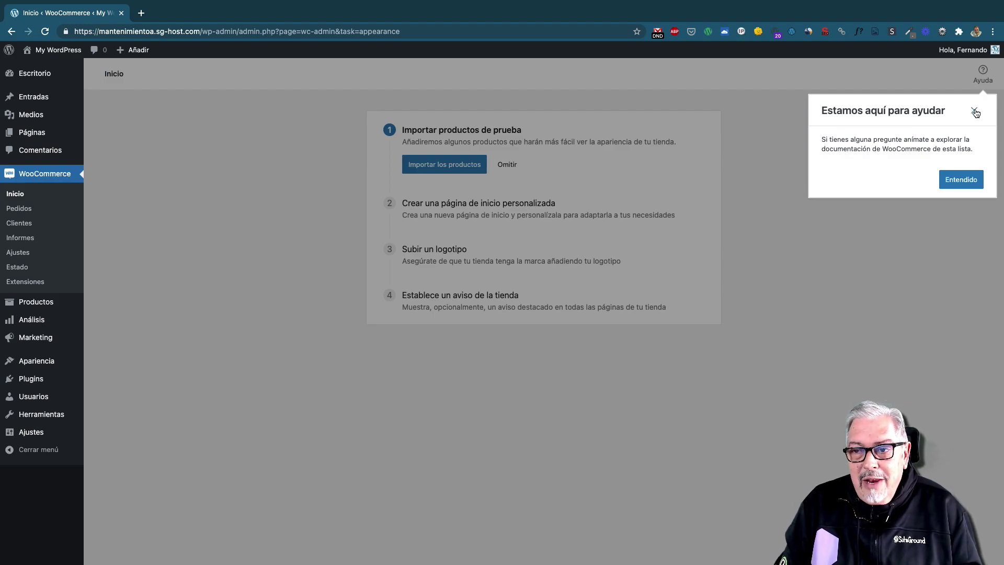
click(964, 179)
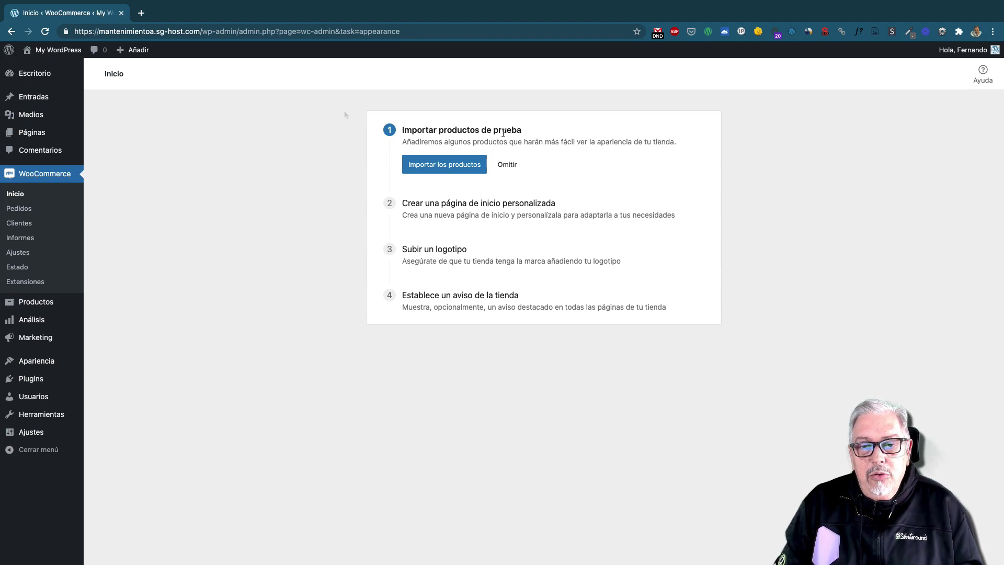
Step: Visit the public site and look over its front page from header to footer
mouse_move(53, 49)
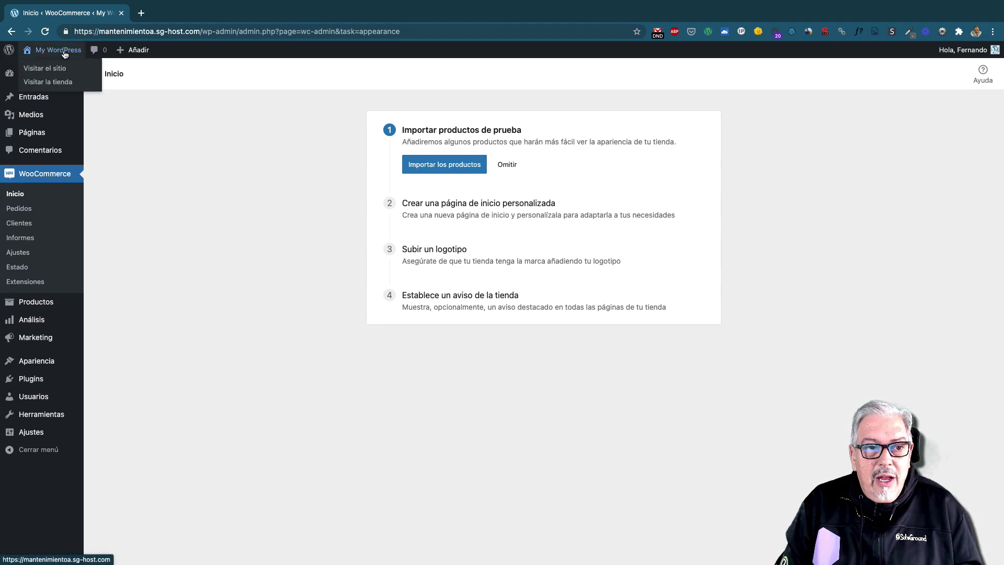
click(59, 82)
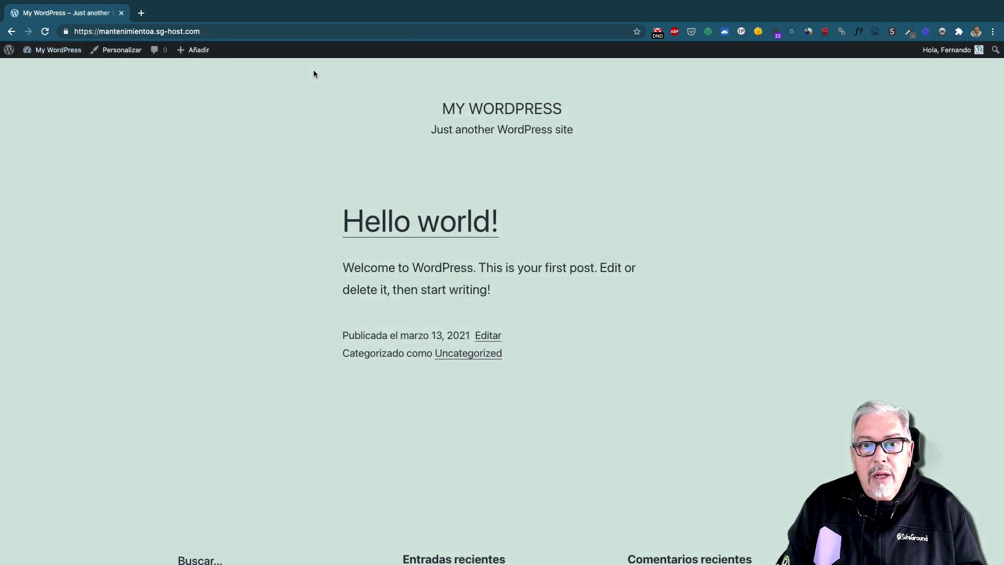
scroll(290, 117, down, 4)
scroll(290, 117, up, 4)
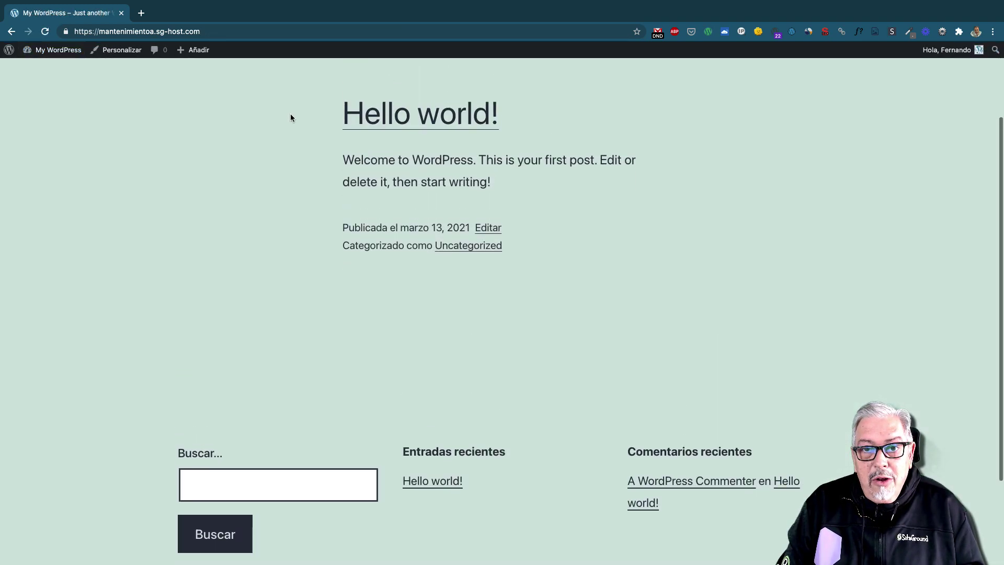
scroll(291, 118, down, 5)
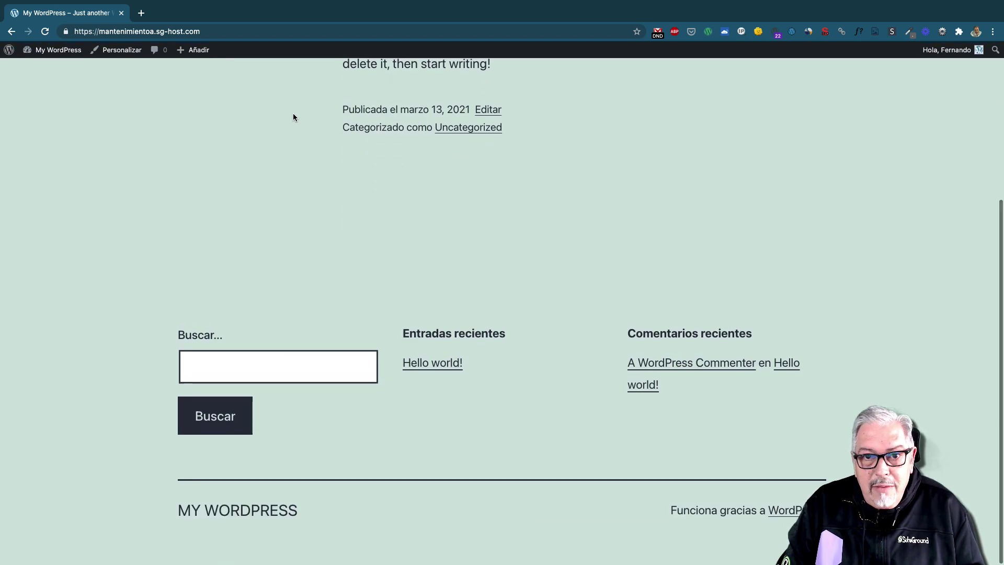
scroll(292, 114, up, 5)
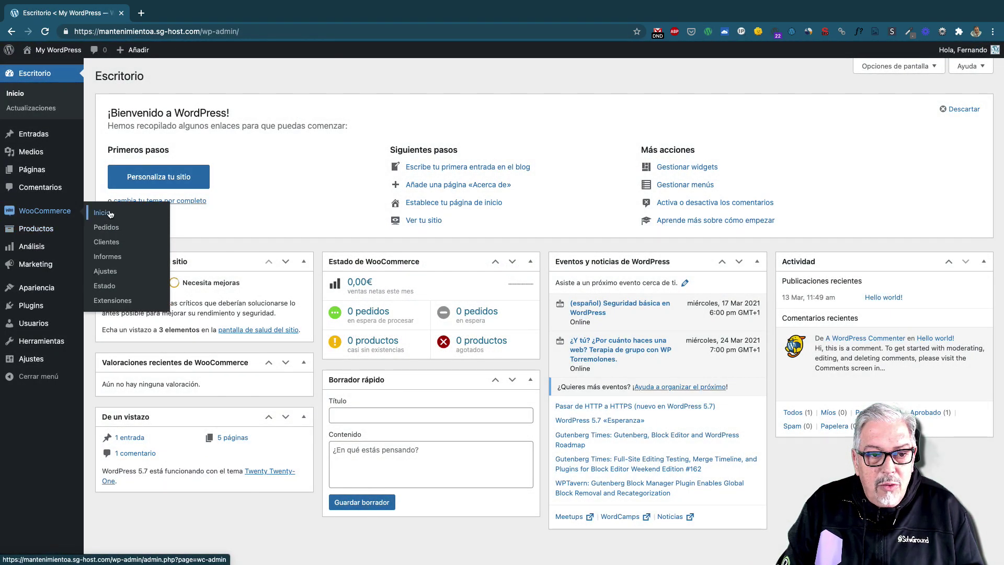
Step: Import the sample products through WooCommerce's "Personalizar mi tienda" setup task
click(104, 213)
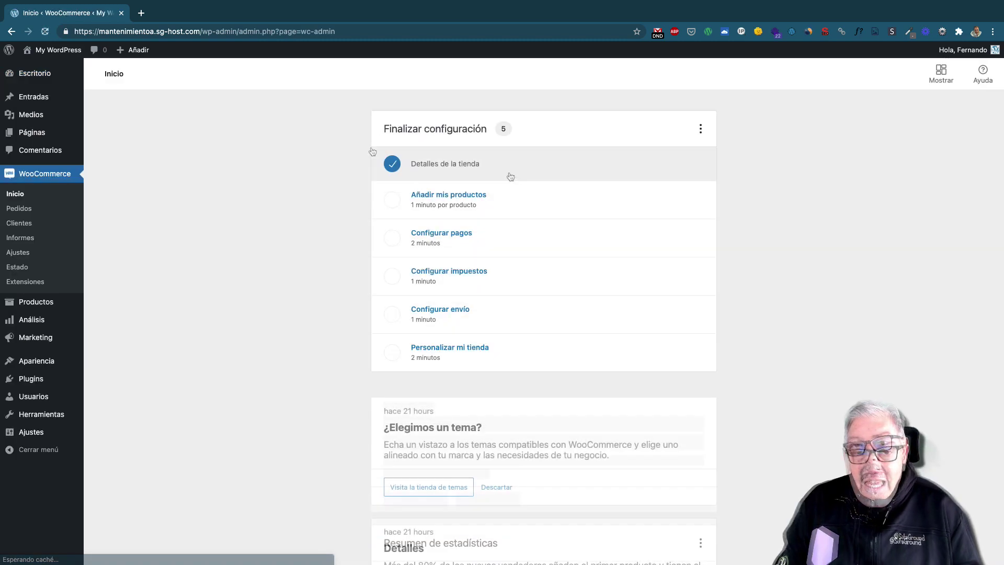
click(478, 346)
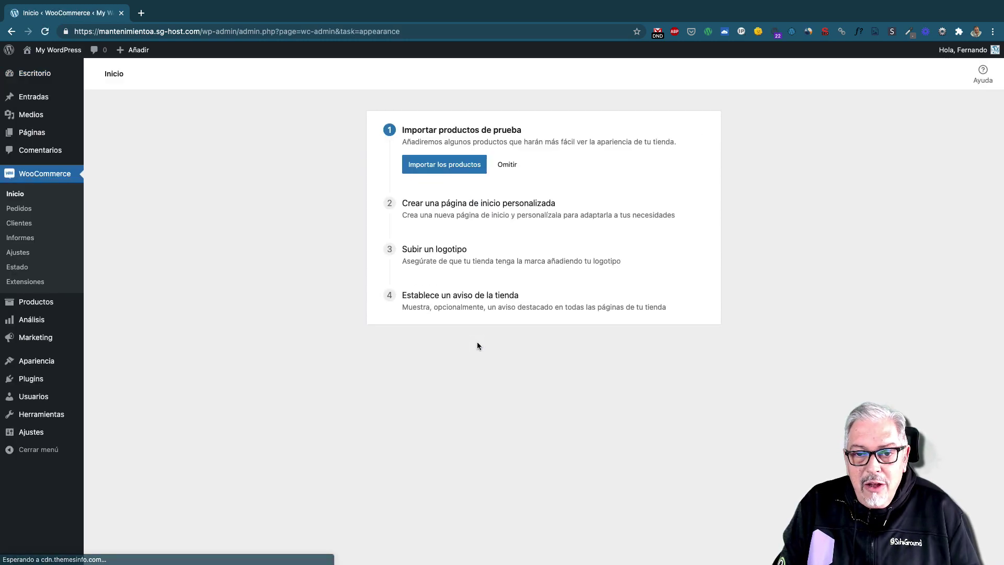
click(457, 171)
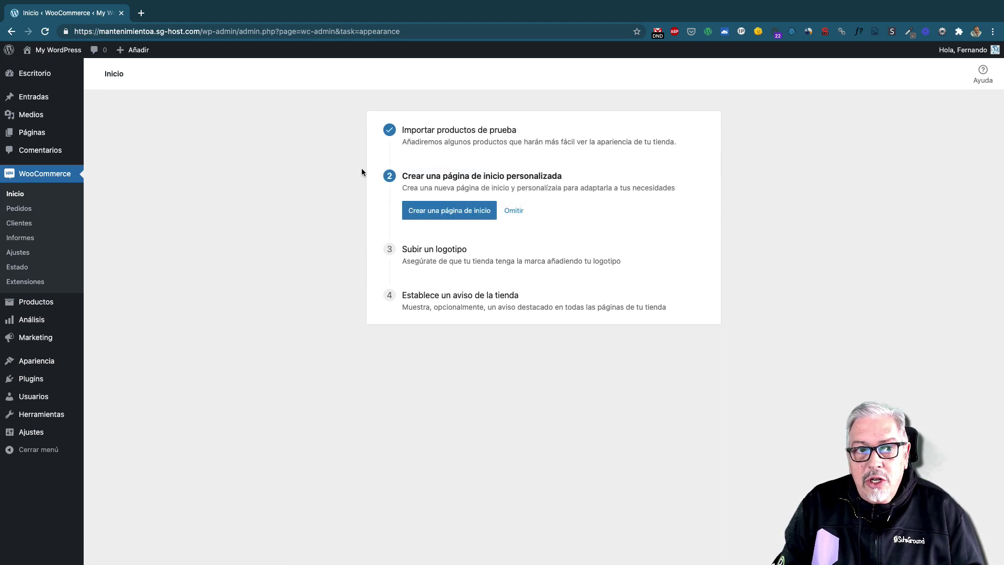
Step: Open the list of all products and review the imported sample items
click(37, 305)
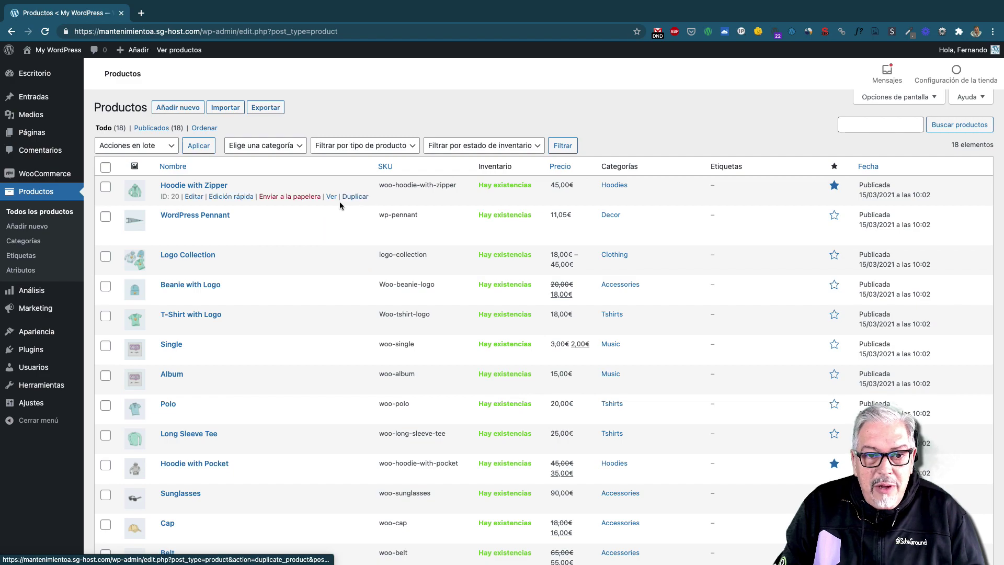
scroll(329, 348, down, 3)
scroll(329, 348, down, 2)
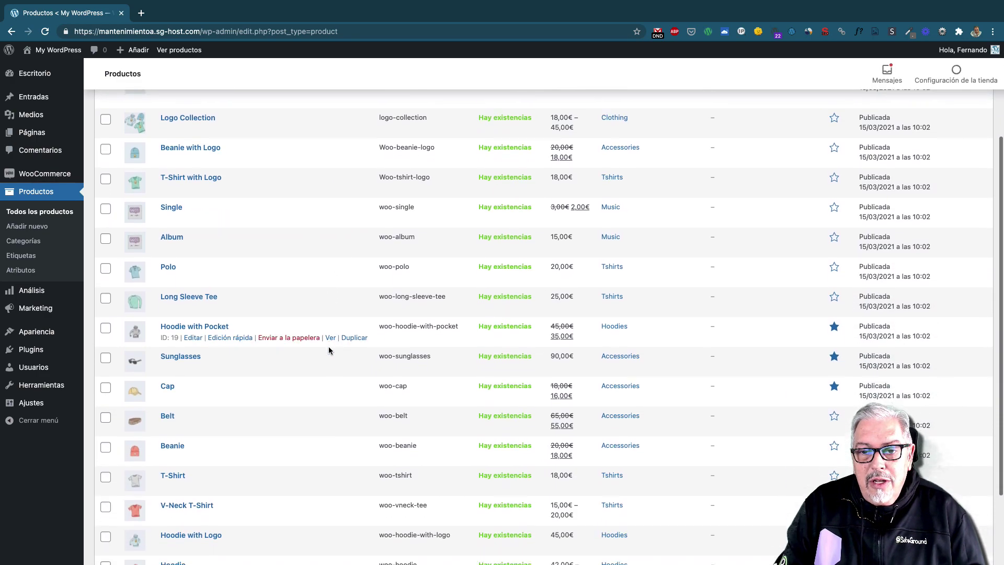
scroll(328, 349, up, 5)
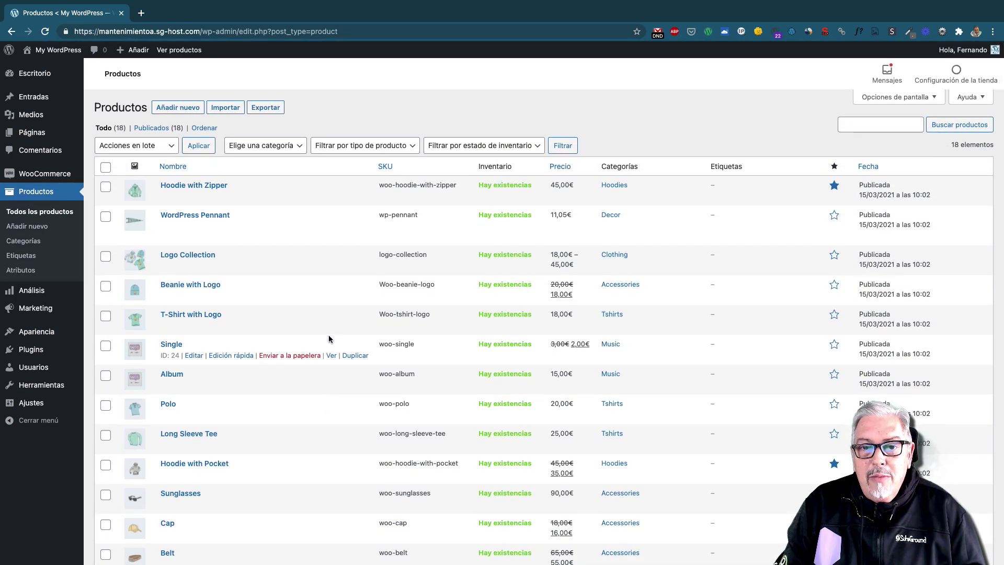
scroll(335, 261, down, 5)
scroll(335, 260, up, 6)
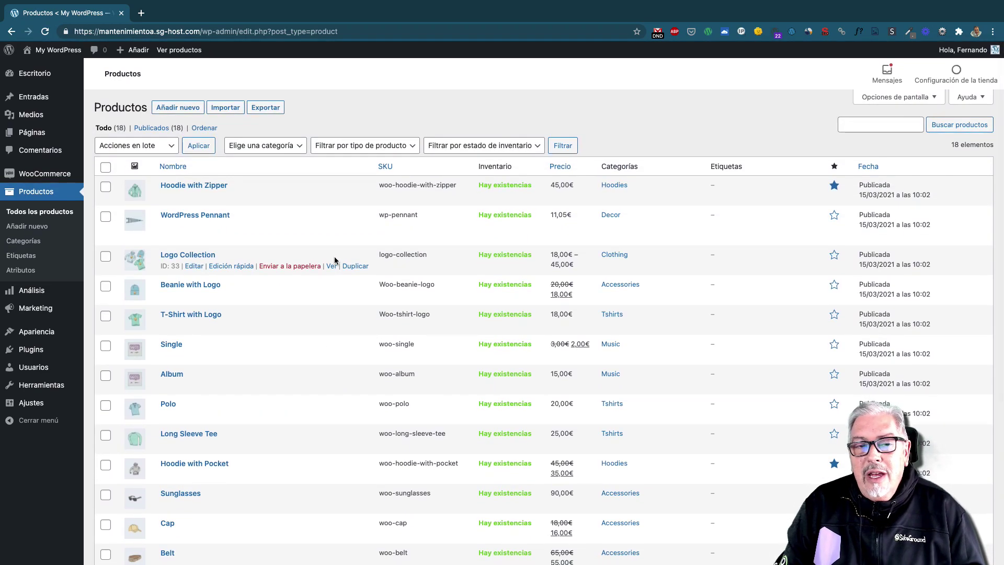
Step: Visit the store's public shop page and examine how the sample products are displayed
mouse_move(54, 54)
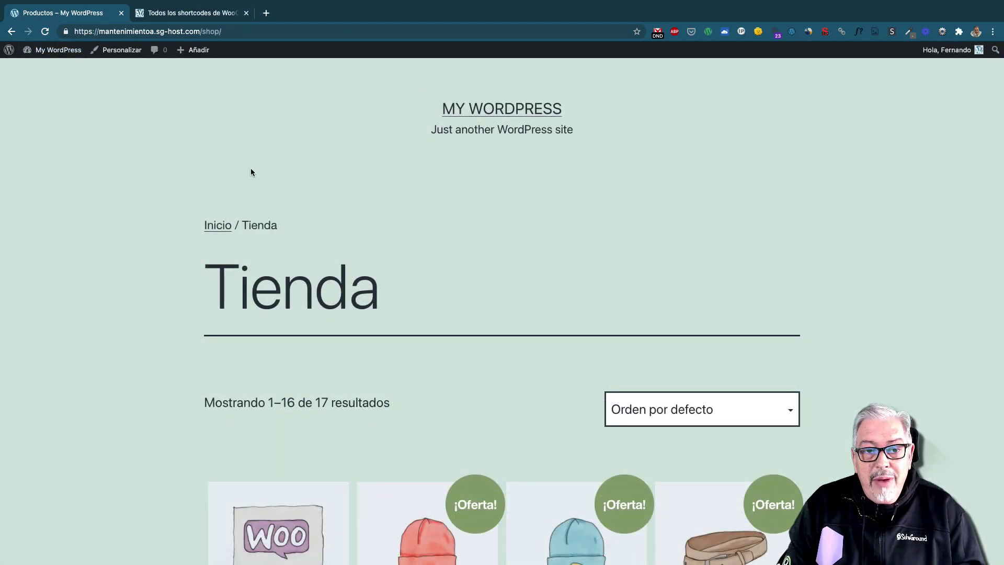
scroll(251, 172, down, 4)
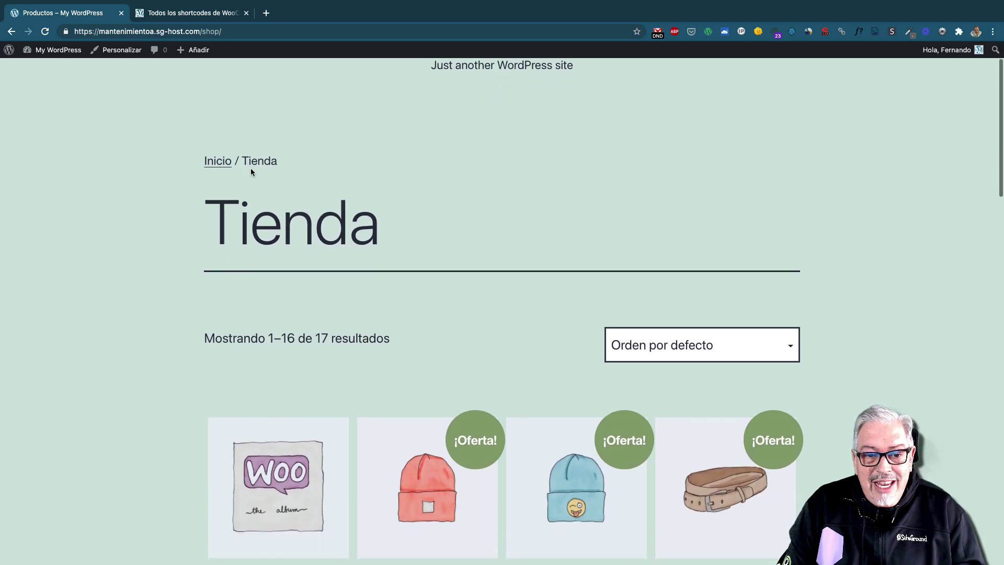
scroll(250, 172, down, 3)
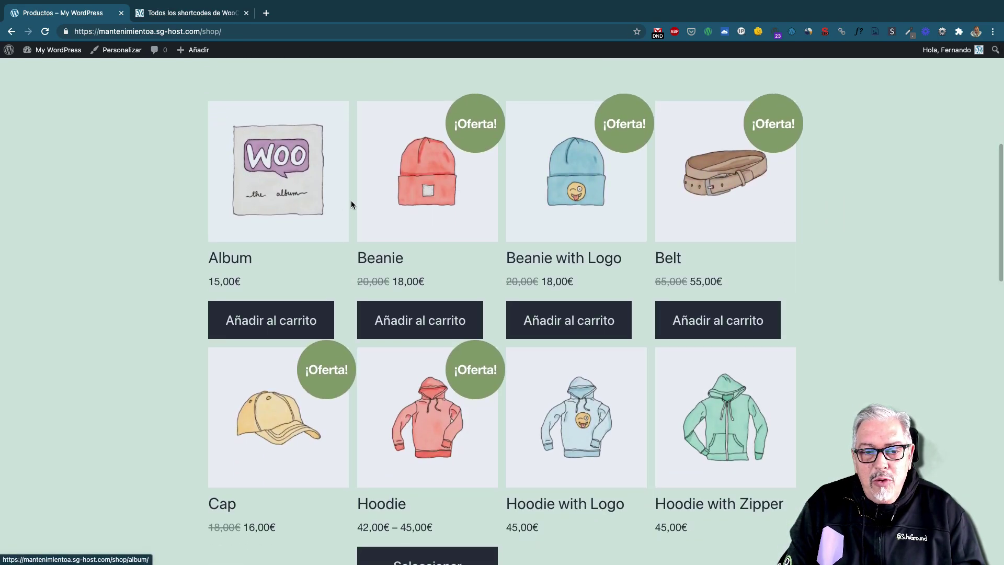
scroll(341, 234, down, 1)
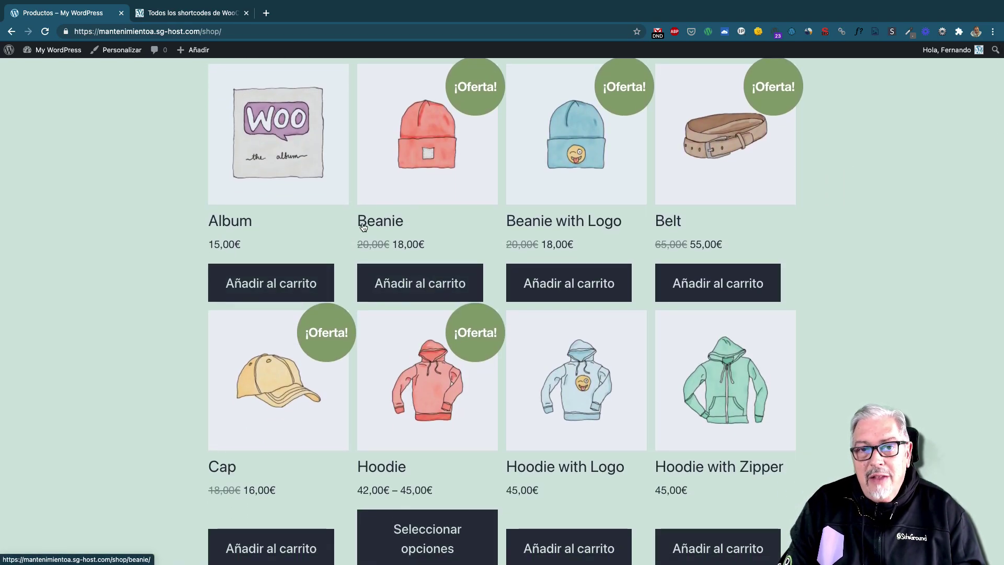
scroll(350, 227, up, 7)
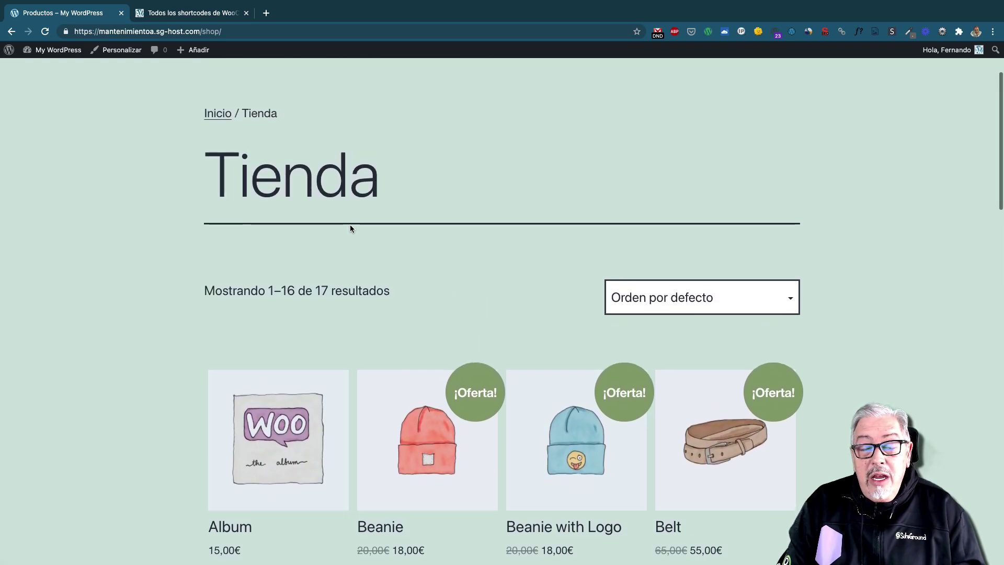
scroll(174, 155, down, 20)
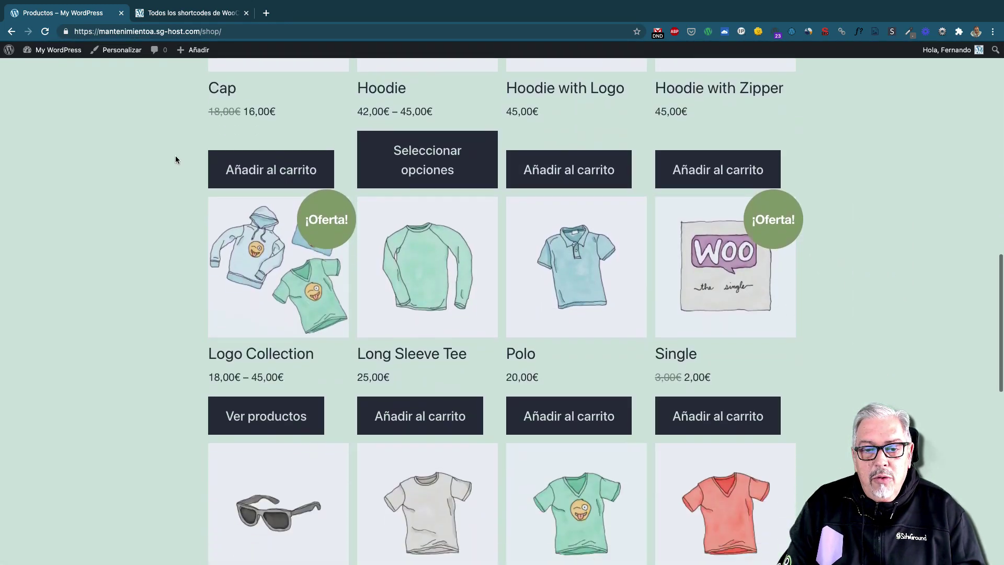
scroll(175, 156, down, 5)
scroll(175, 155, up, 20)
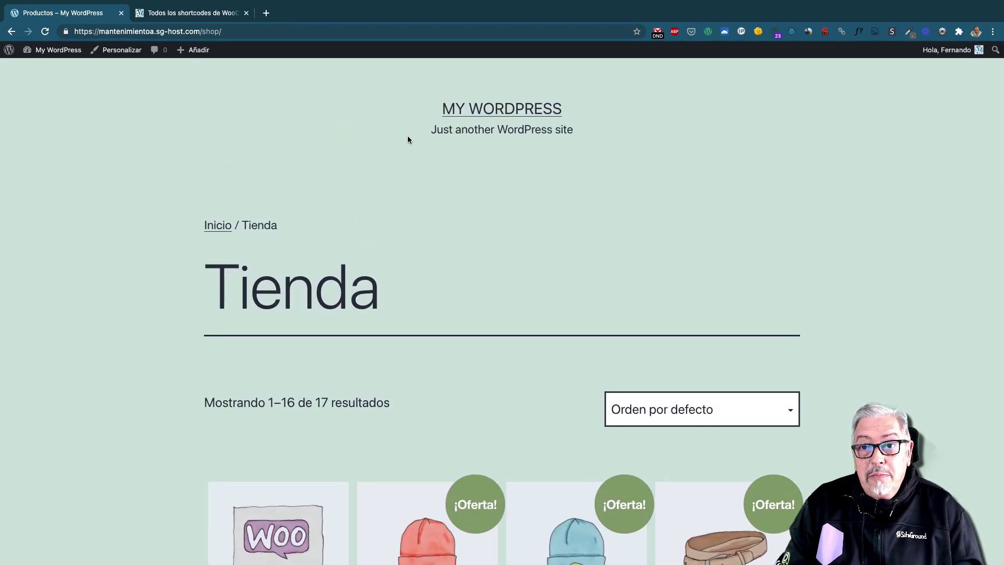
Step: Return to the WooCommerce setup tasks and create a custom home page under "Personalizar mi tienda"
click(105, 60)
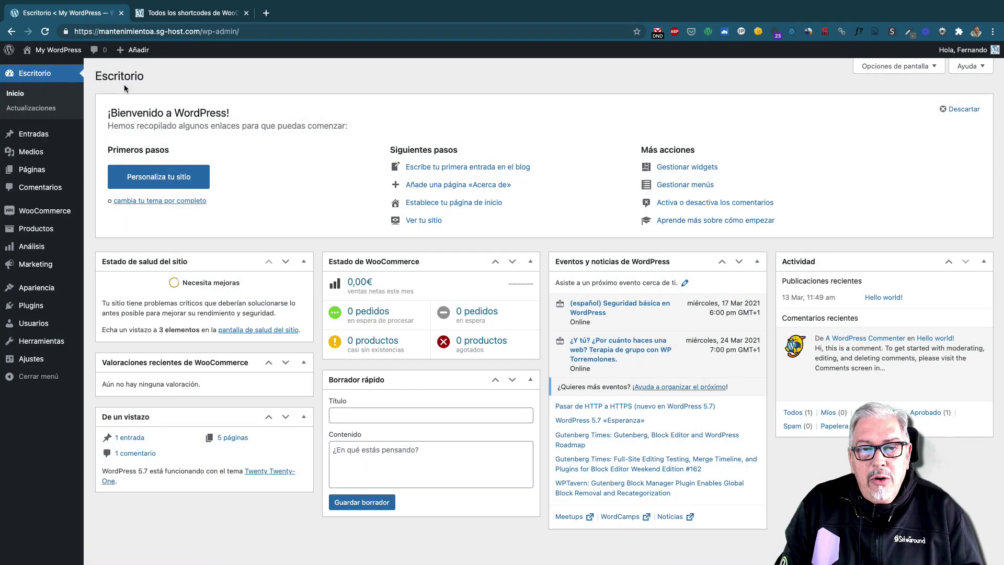
mouse_move(54, 212)
click(98, 213)
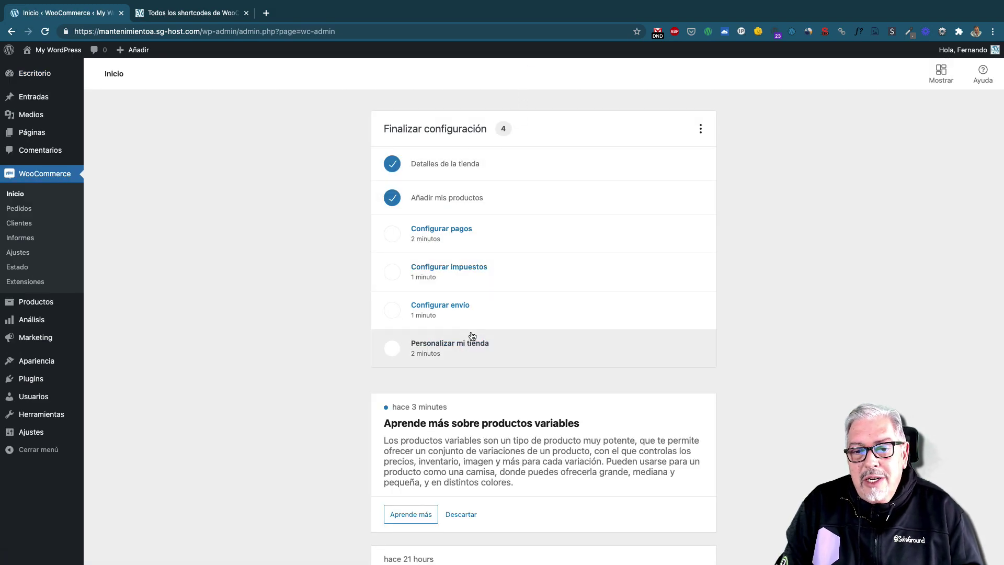
click(511, 343)
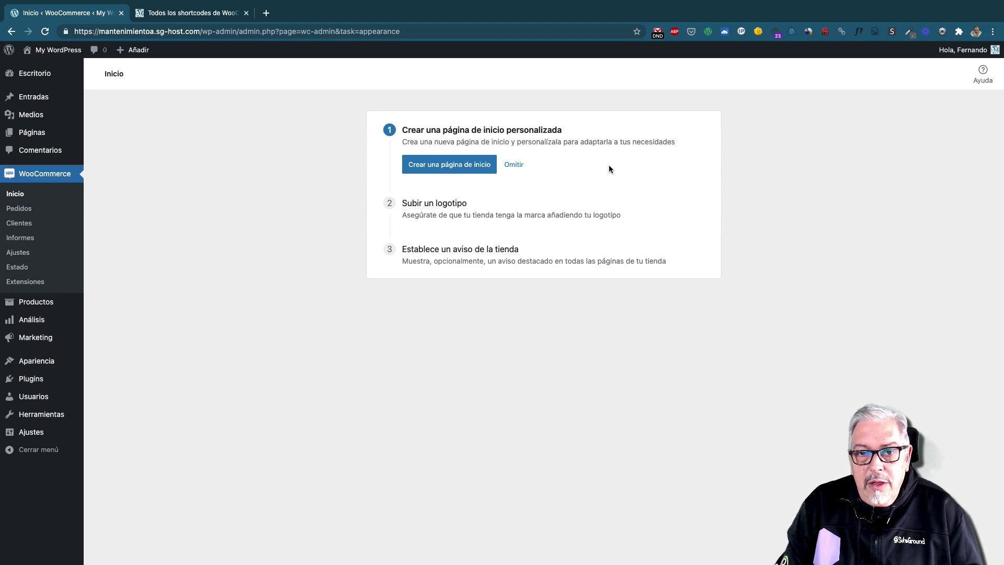
click(452, 165)
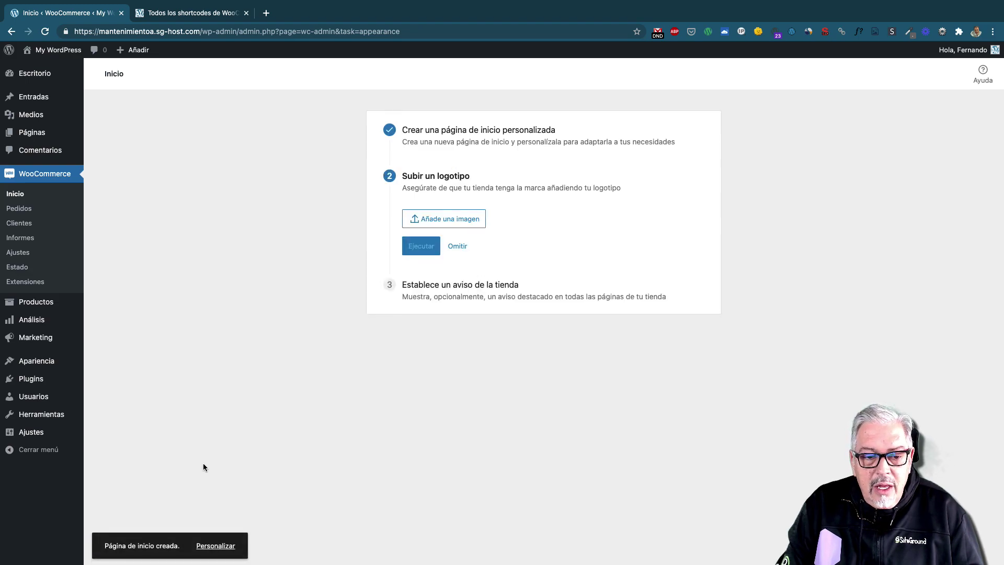
Step: Open the new home page in the editor, review its blocks and select the "Bienvenido a la tienda" paragraph in the cover
click(216, 546)
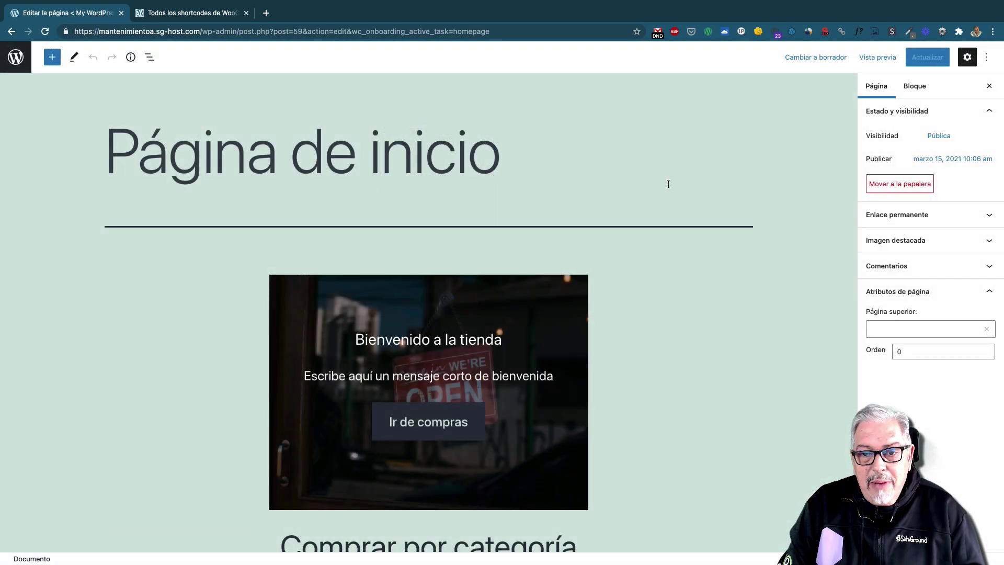
scroll(667, 181, down, 5)
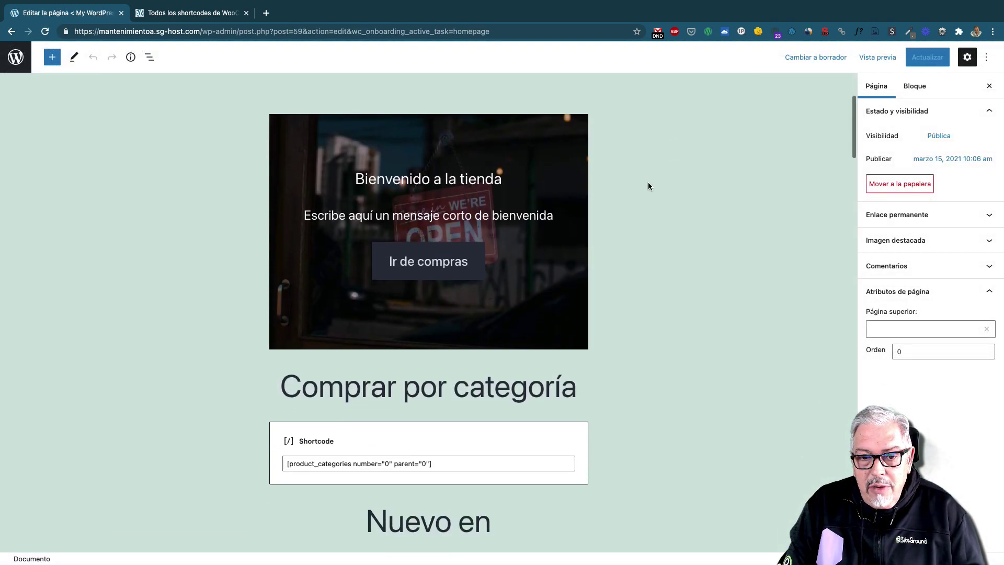
scroll(628, 231, down, 2)
scroll(629, 231, up, 3)
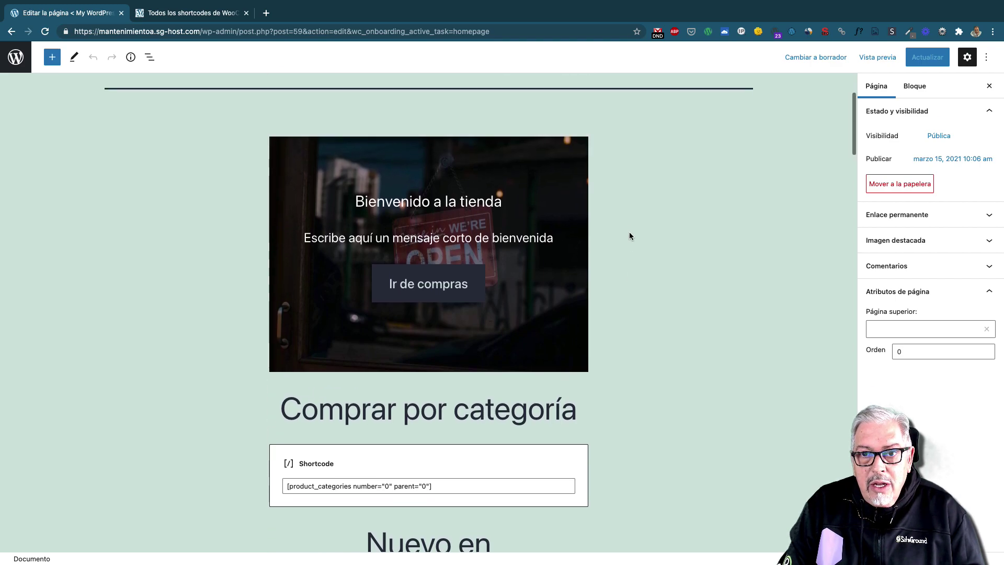
click(561, 178)
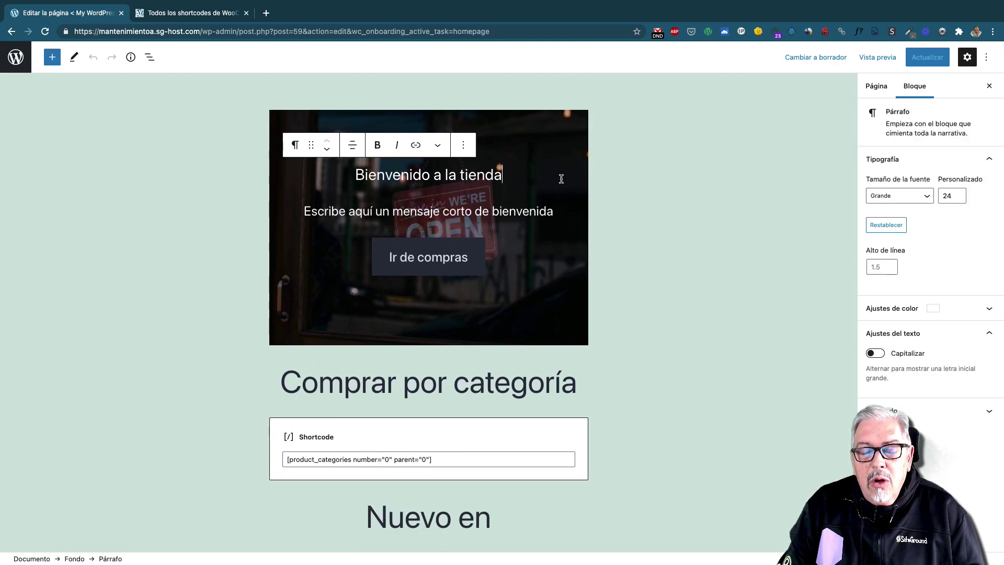
scroll(561, 179, up, 1)
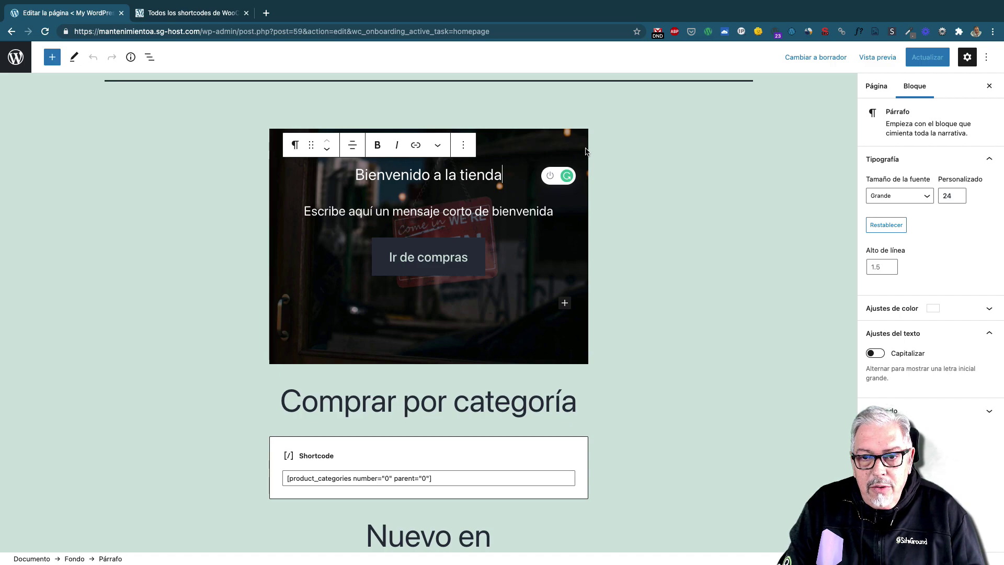
Step: Examine the home page's blocks in the editor, from the welcome cover to the category shortcode and the product grids
click(586, 152)
scroll(635, 174, down, 5)
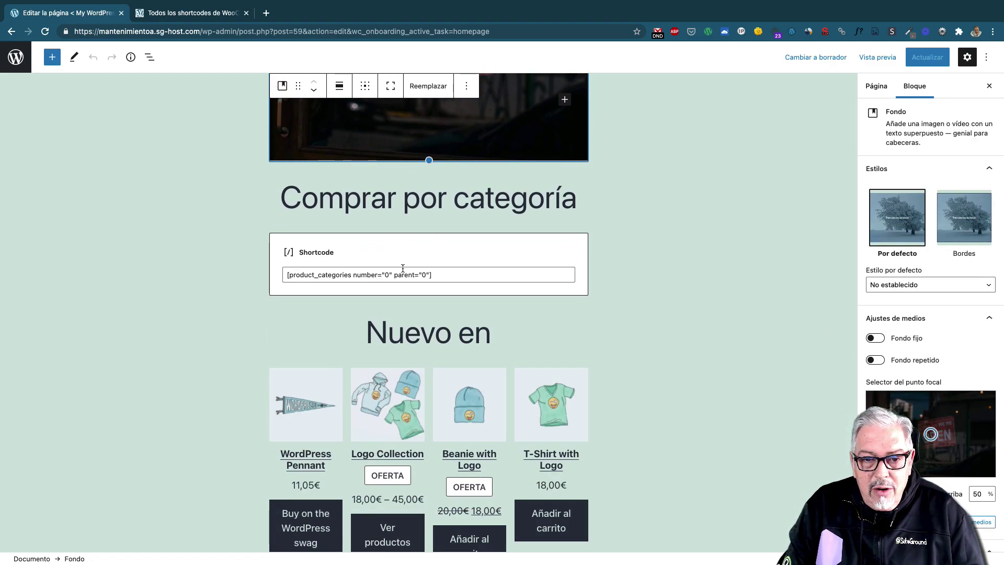
scroll(686, 251, down, 5)
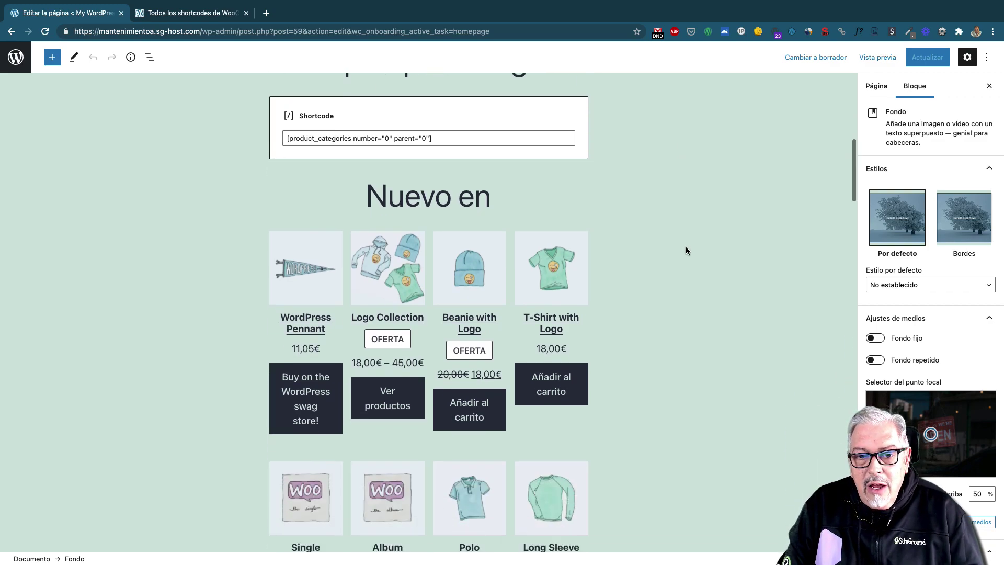
scroll(652, 194, down, 1)
scroll(652, 190, up, 5)
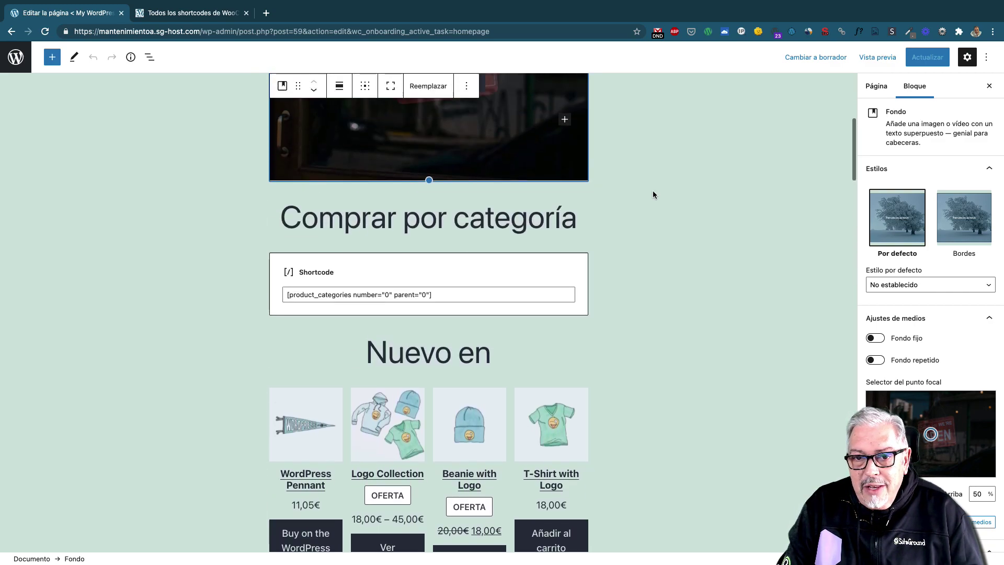
scroll(591, 346, down, 1)
click(588, 346)
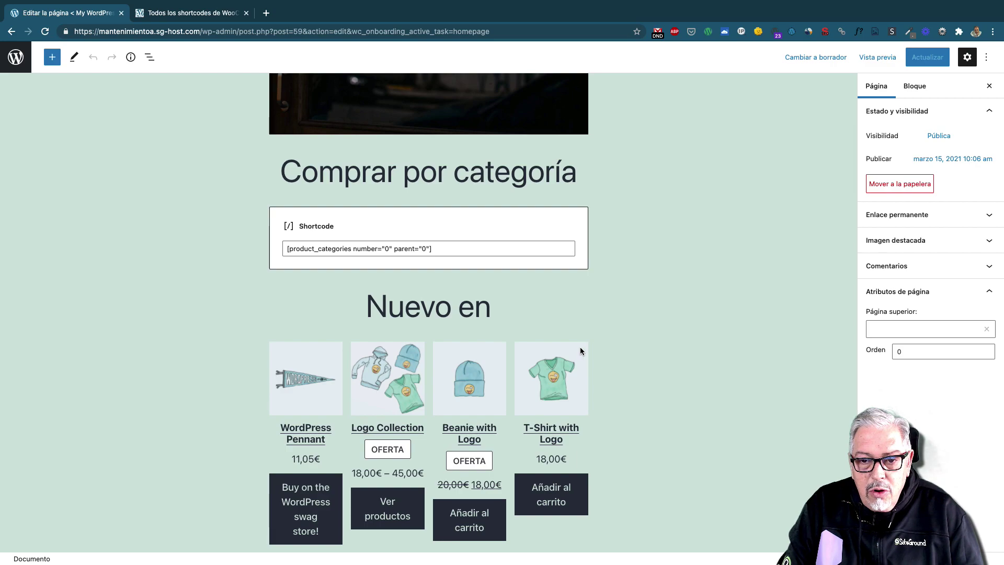
click(580, 349)
click(786, 271)
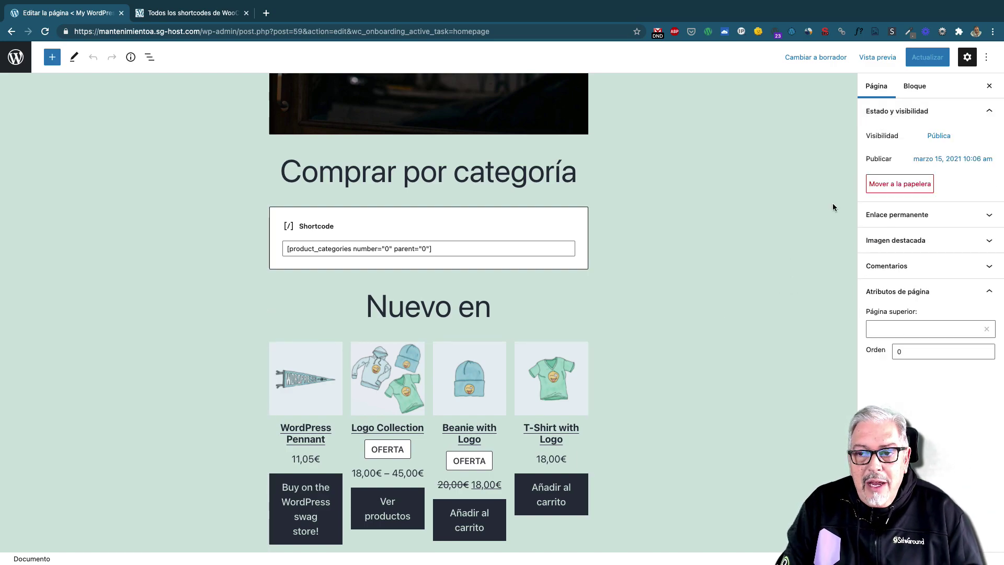
scroll(653, 272, up, 7)
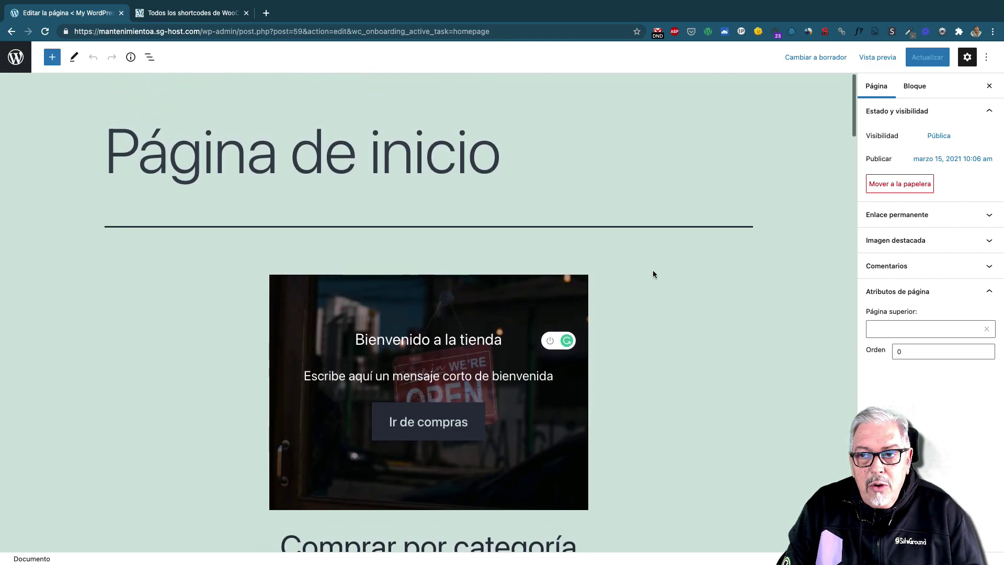
scroll(653, 274, down, 14)
scroll(656, 274, up, 14)
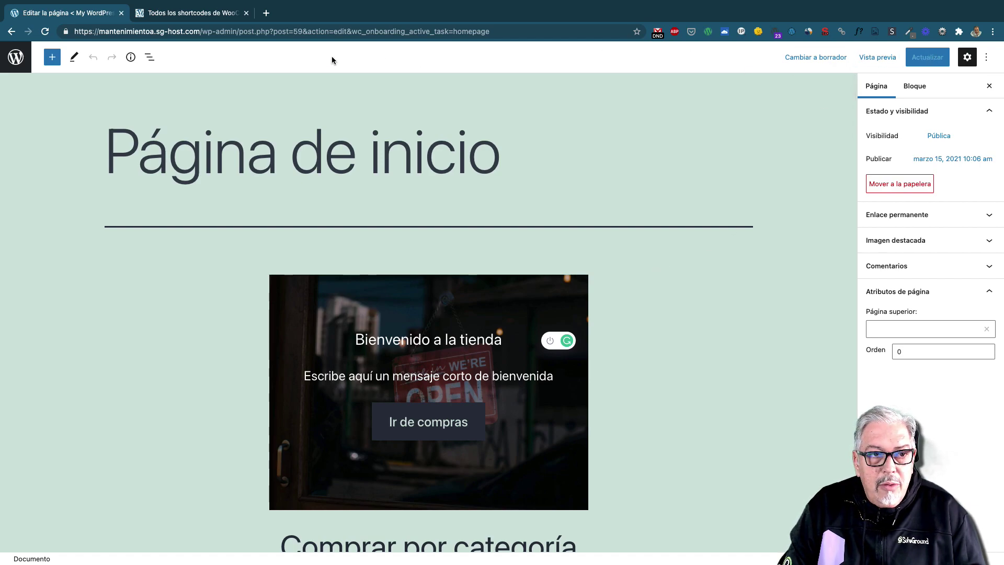
Step: Preview the home page and examine its cover, category thumbnails and product sections
click(895, 61)
scroll(249, 164, down, 6)
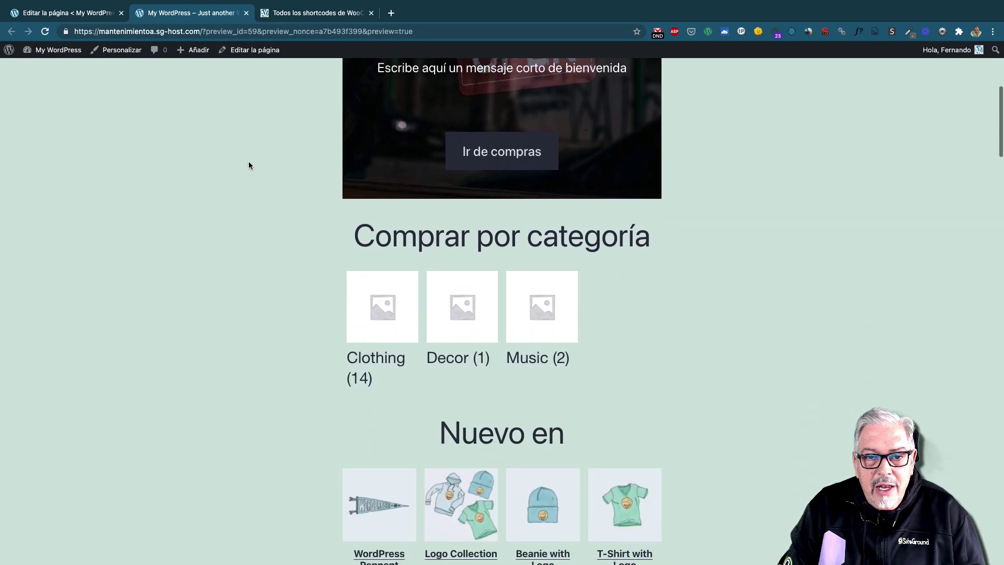
scroll(248, 165, down, 18)
scroll(248, 165, down, 10)
scroll(249, 165, up, 12)
scroll(248, 165, down, 4)
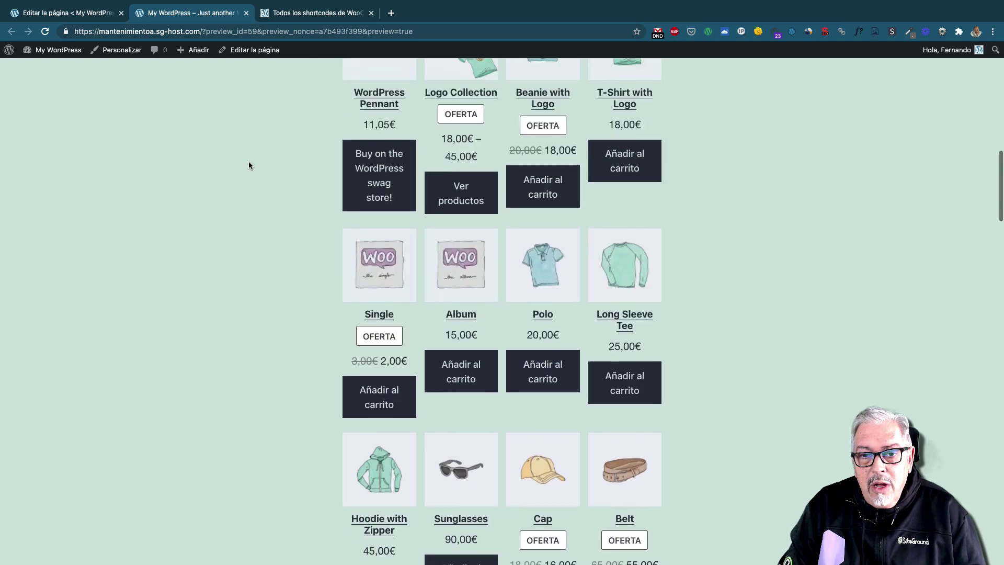
scroll(248, 165, up, 14)
scroll(249, 165, up, 2)
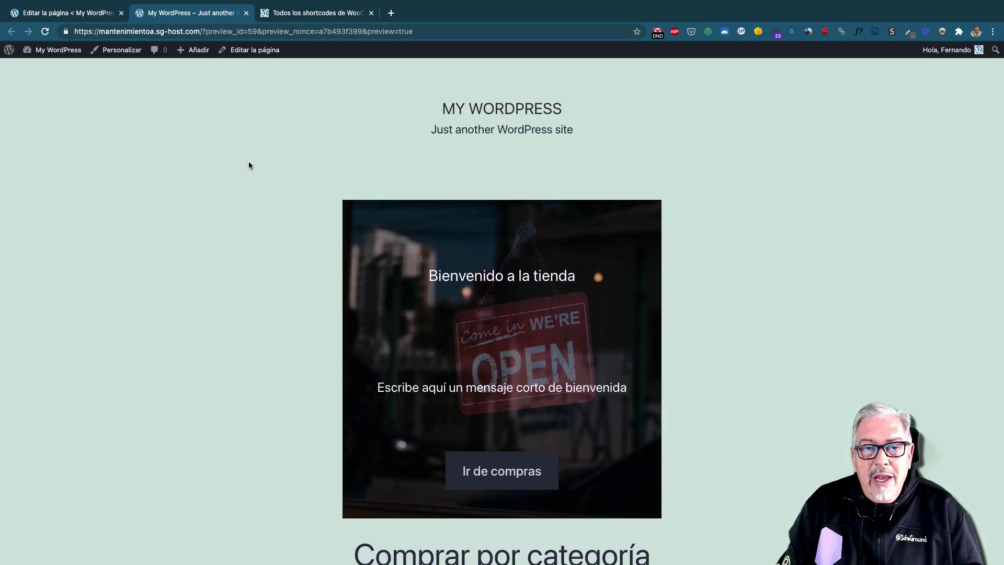
scroll(301, 91, down, 5)
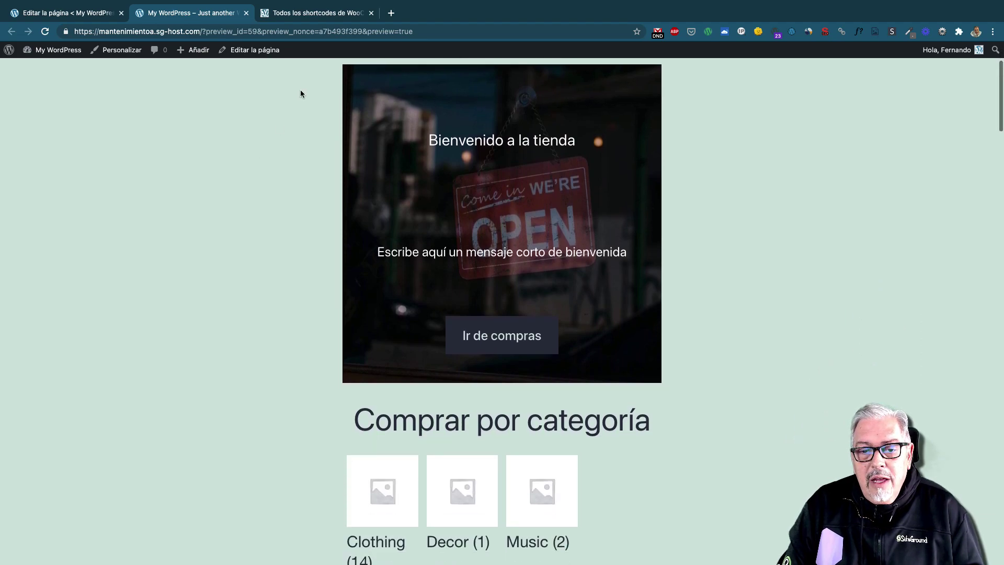
scroll(303, 99, down, 4)
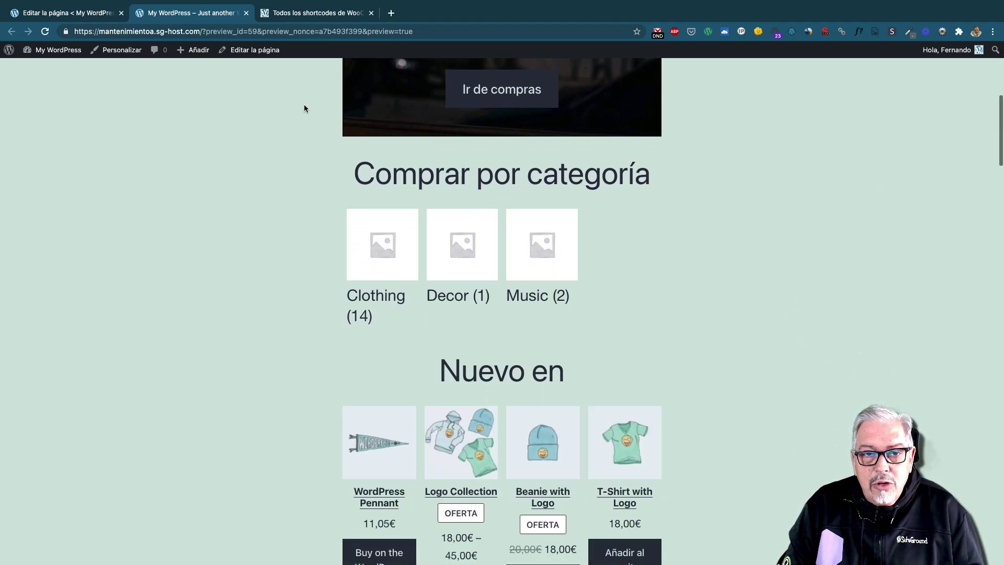
Step: Open the previewed page for editing and try hiding the product titles in the "Productos más recientes" block
click(263, 51)
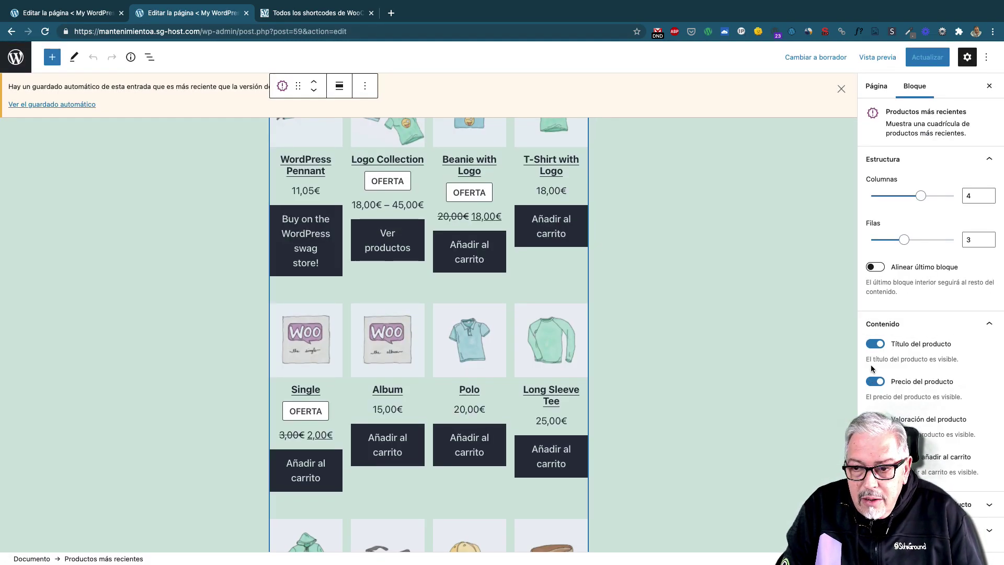
click(874, 344)
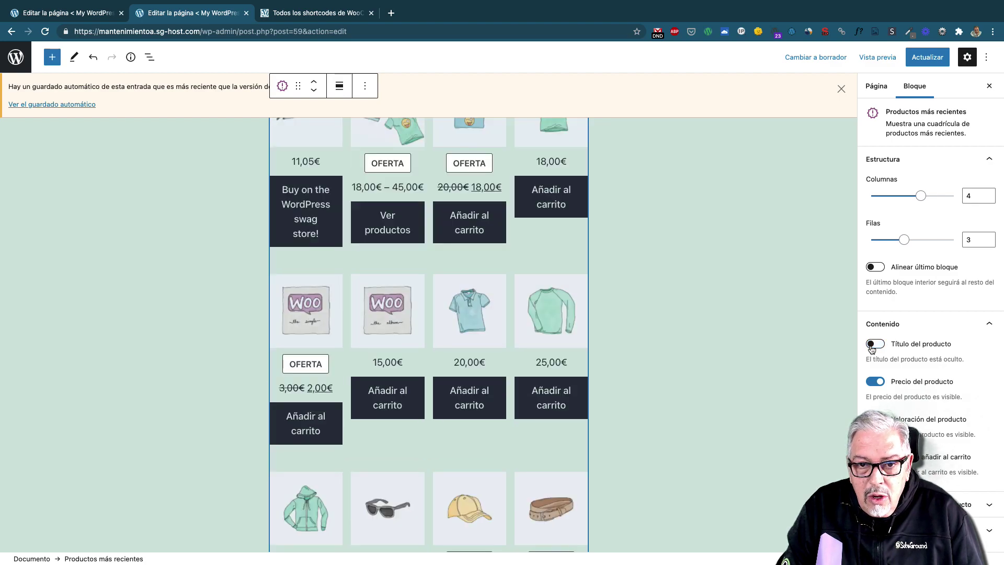
click(874, 419)
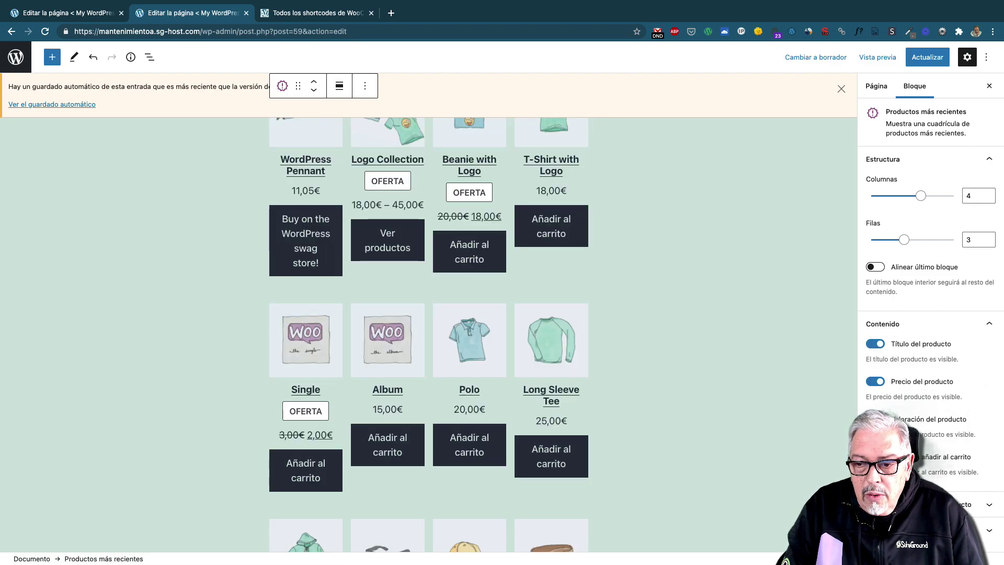
Step: Examine the product category filter and the content options of the "Productos más recientes" block
scroll(930, 429, down, 5)
click(920, 428)
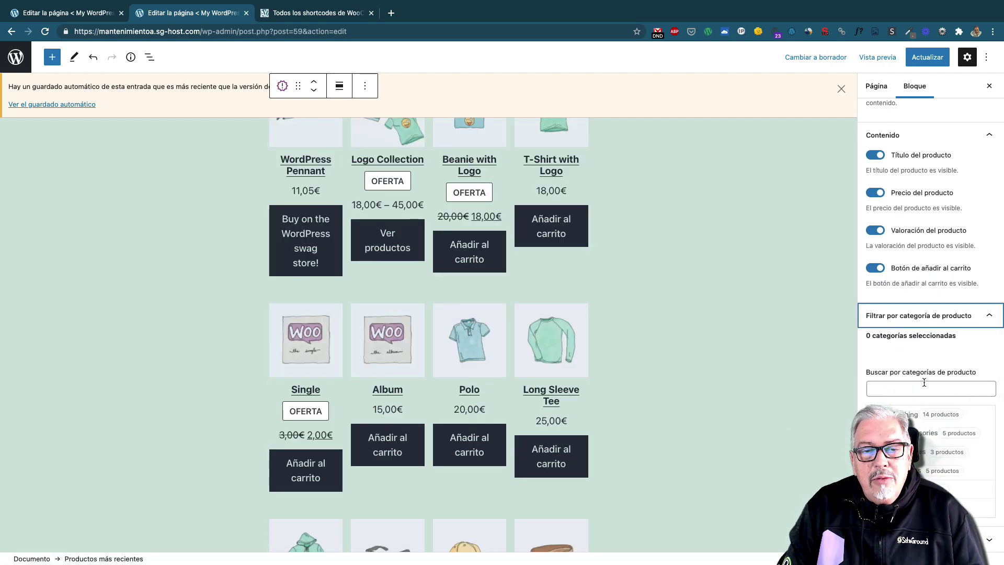
scroll(923, 381, up, 3)
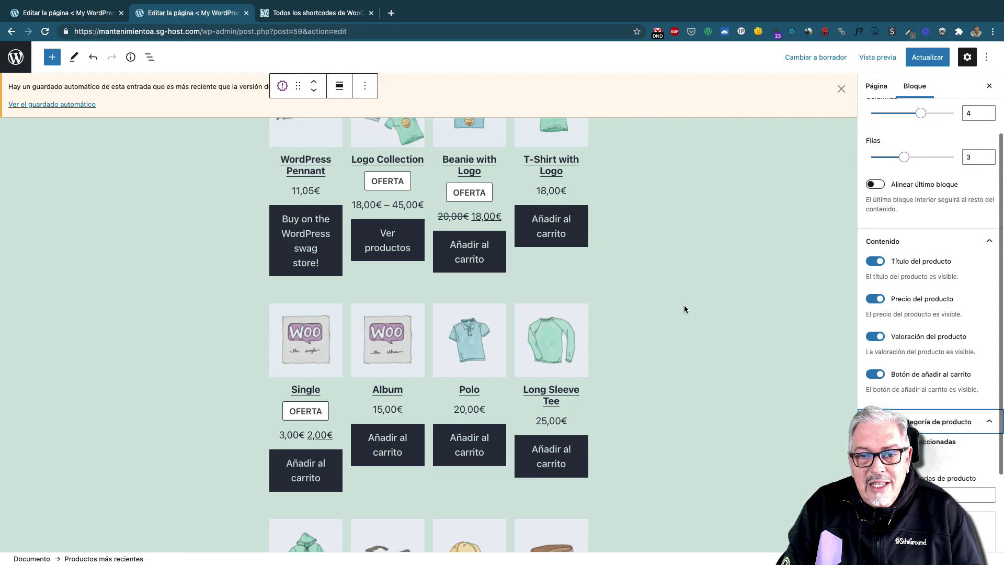
scroll(684, 308, up, 3)
scroll(592, 300, down, 1)
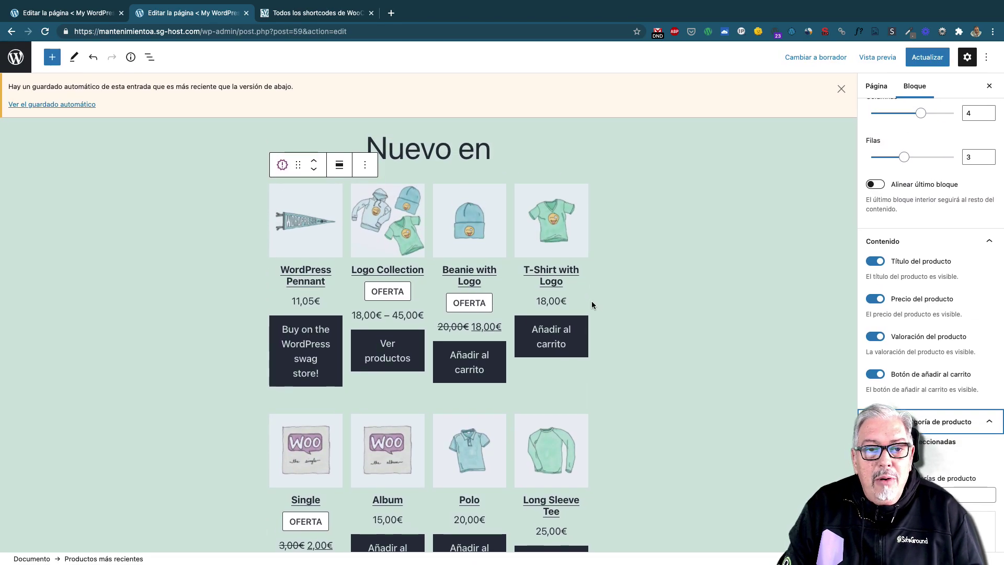
Step: Review the "Favoritos de los fans" and "En oferta" sections and select the "Productos mejor valorados" block
click(620, 183)
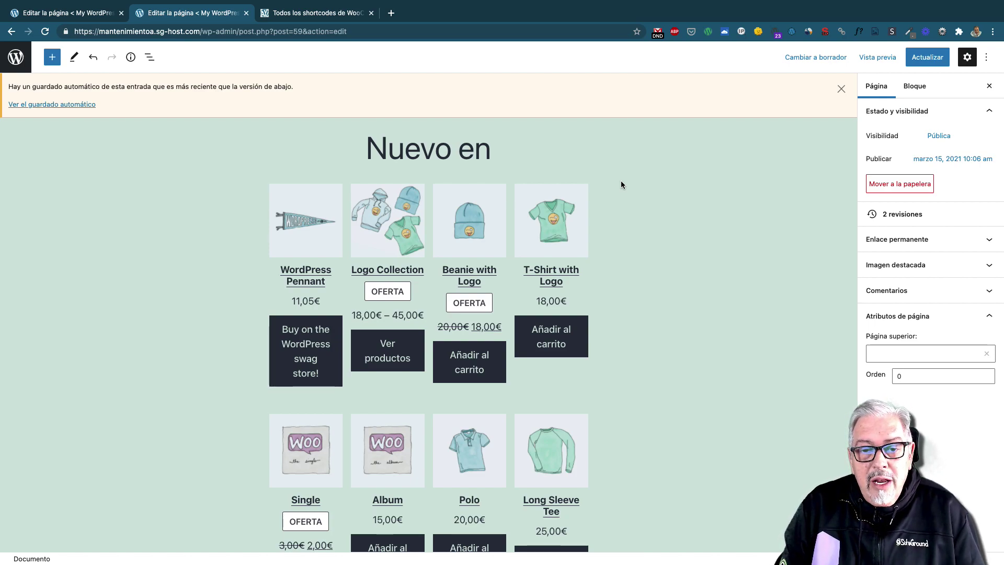
scroll(621, 183, down, 15)
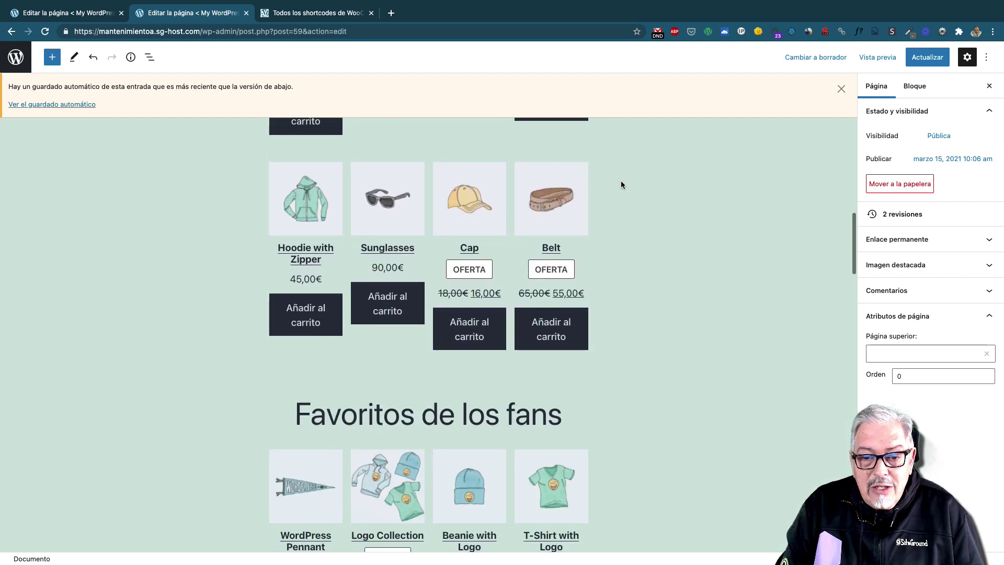
scroll(622, 180, down, 10)
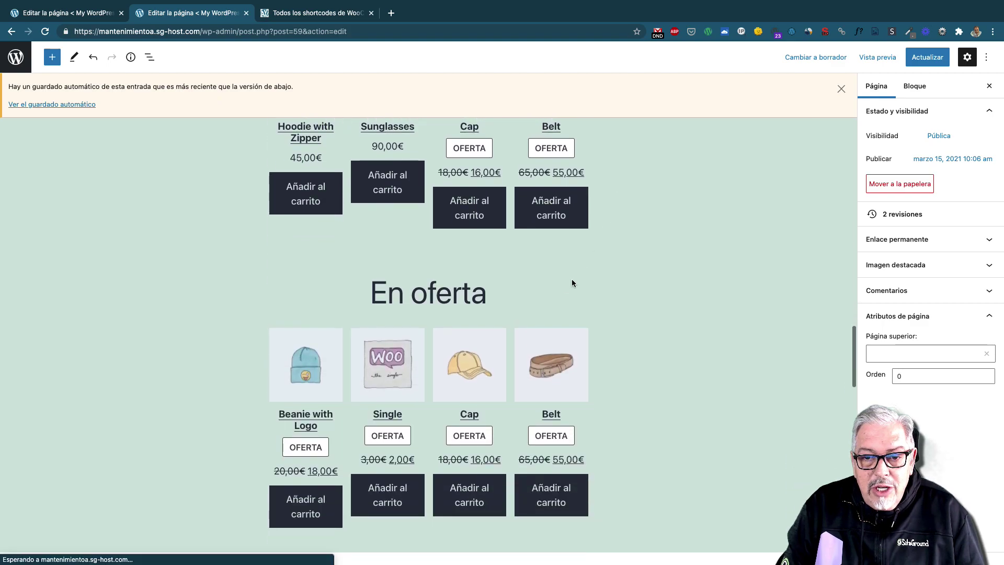
click(569, 239)
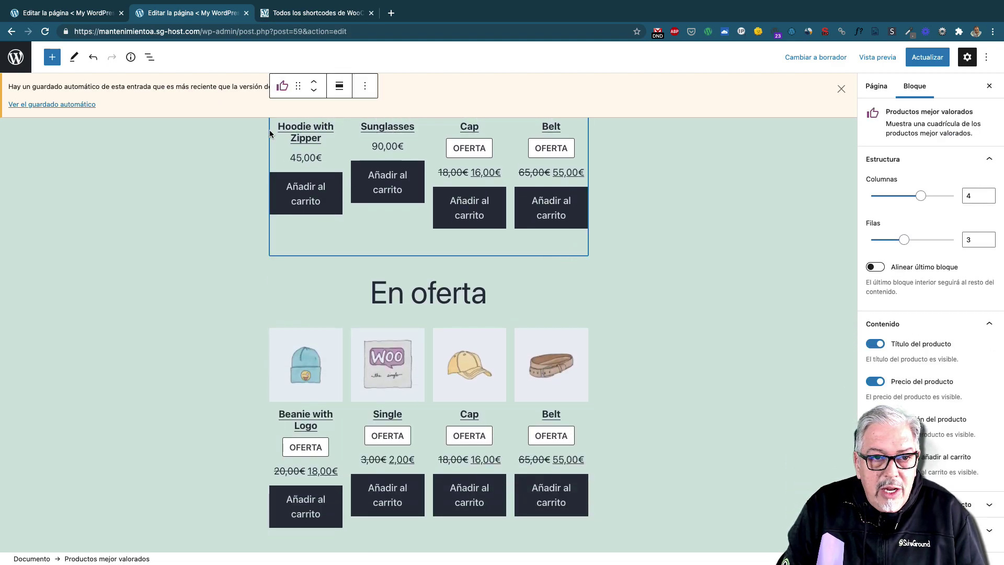
Step: Search the block library for "woocommerce" and review the available store blocks
click(52, 57)
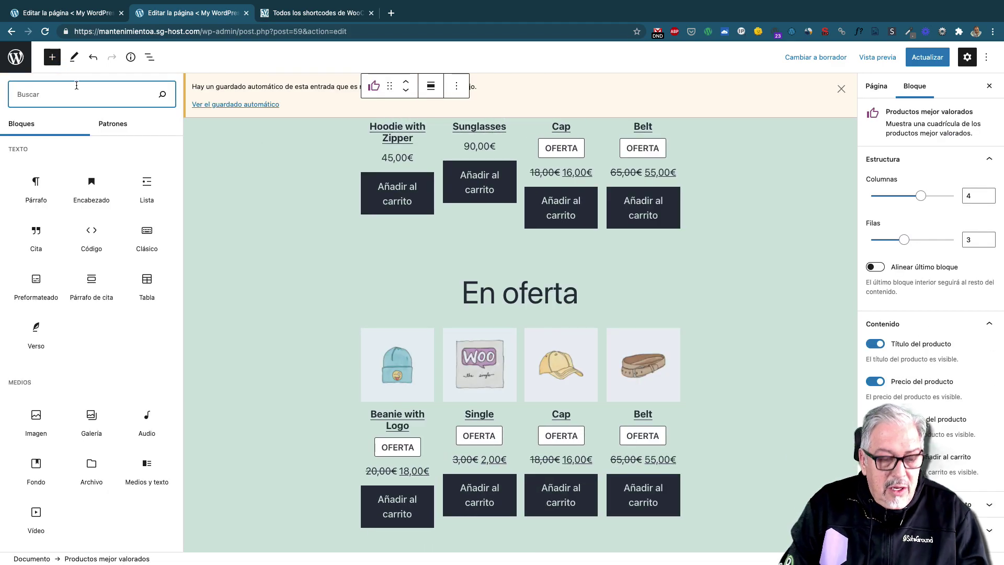
text(woocommerce)
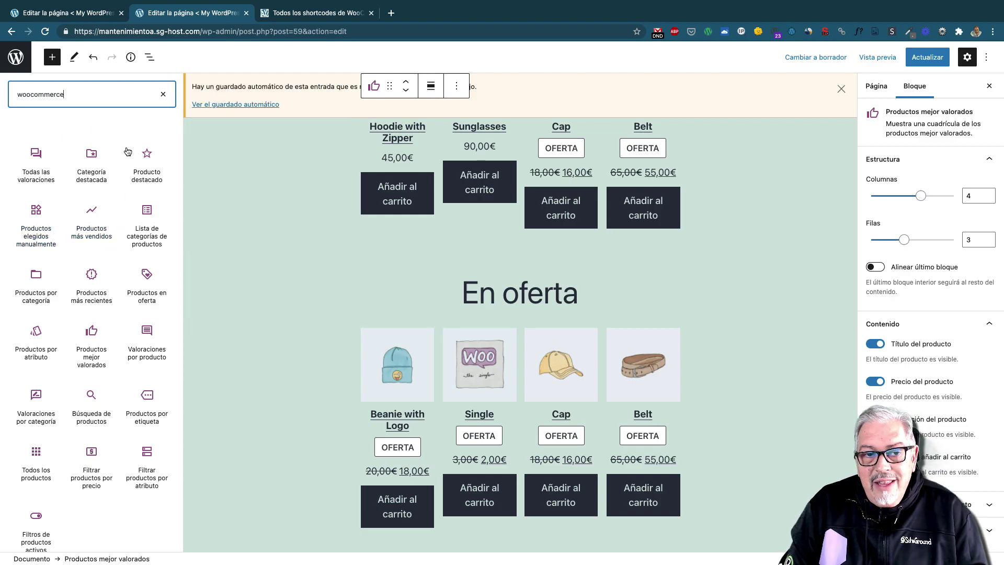
scroll(51, 396, down, 1)
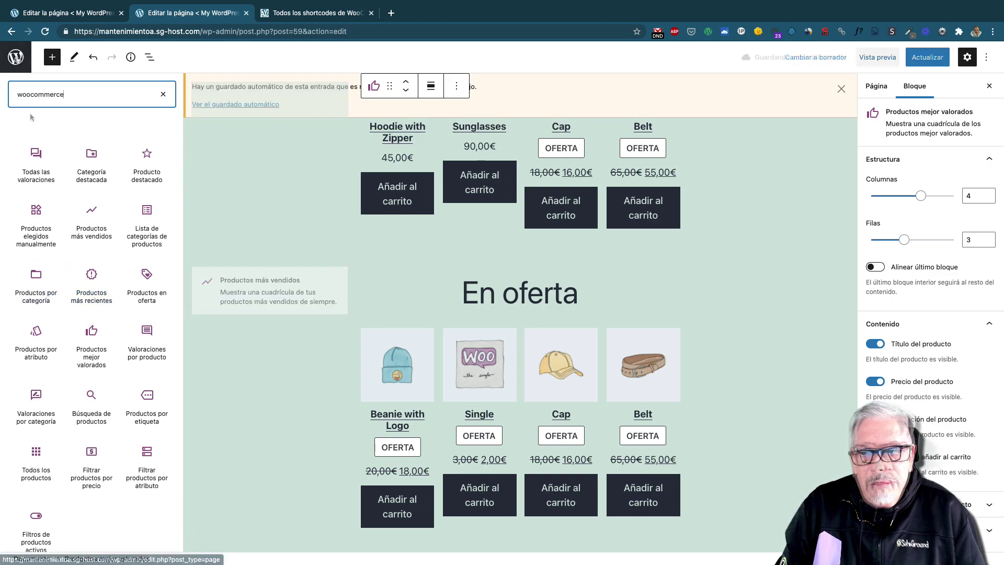
Step: Return to the WooCommerce setup tasks and complete "Personalizar mi tienda", skipping the logo and leaving the store notice empty
click(16, 58)
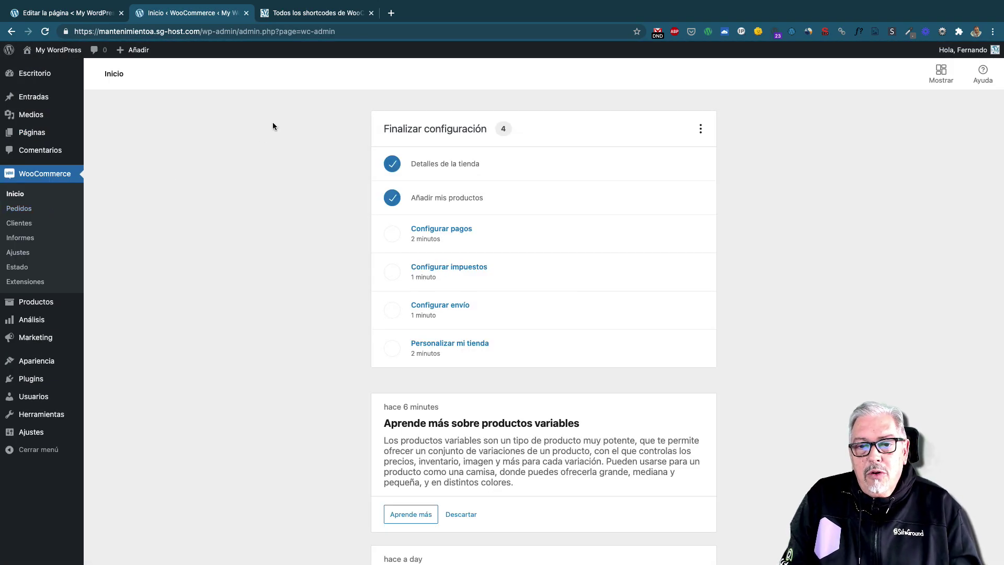
click(498, 350)
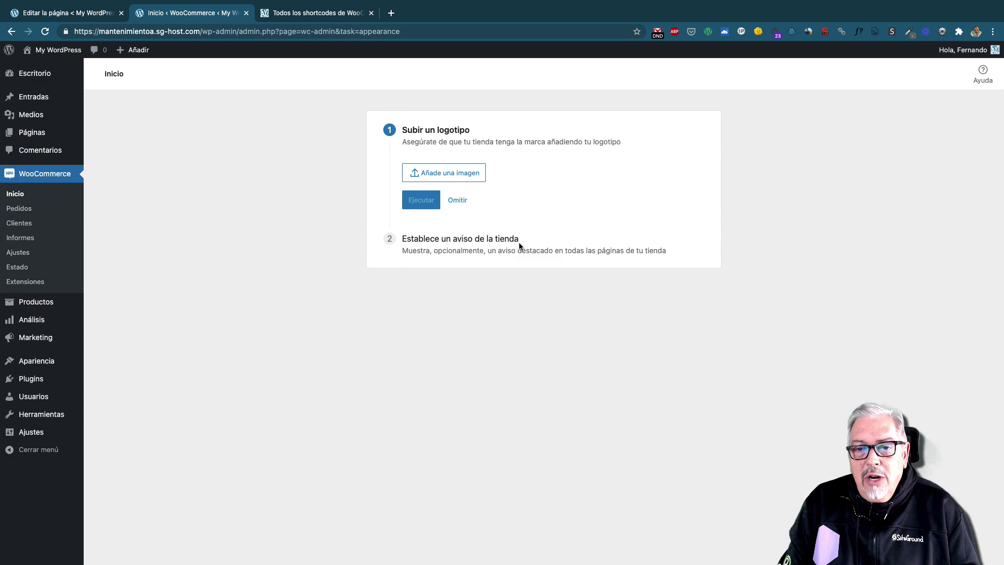
click(457, 199)
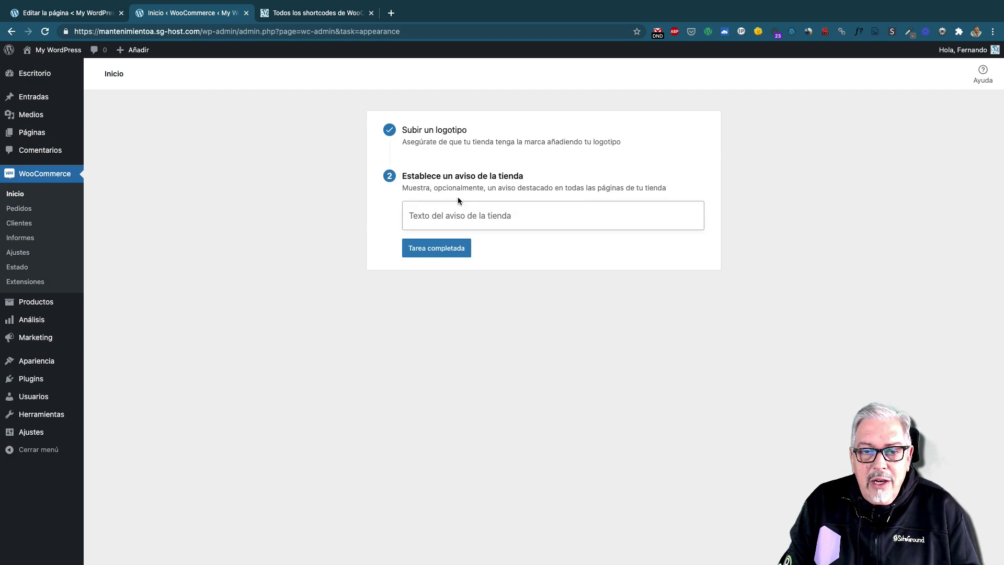
click(457, 249)
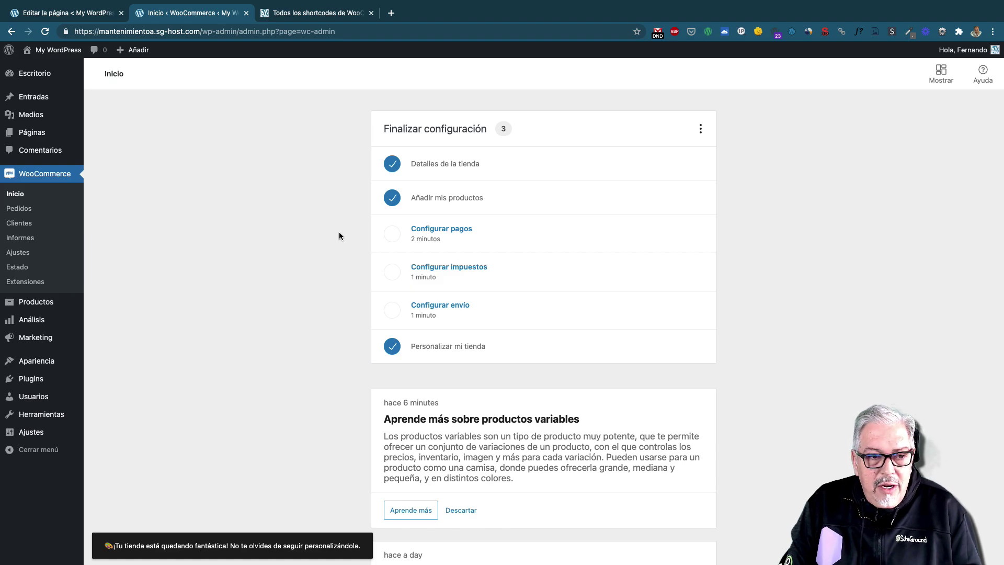
Step: Visit the public site and open its home page in the theme customizer
mouse_move(45, 363)
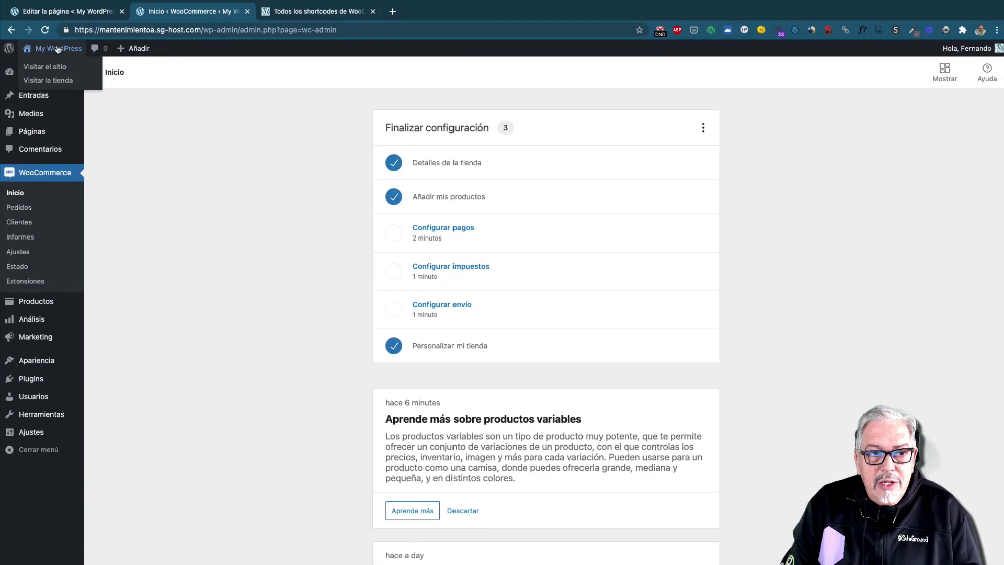
click(57, 49)
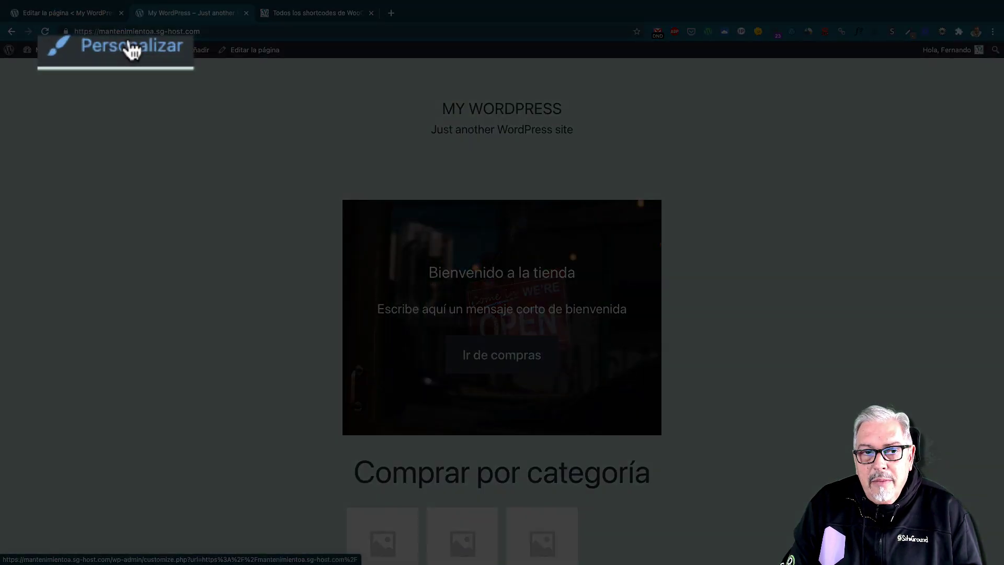
click(129, 49)
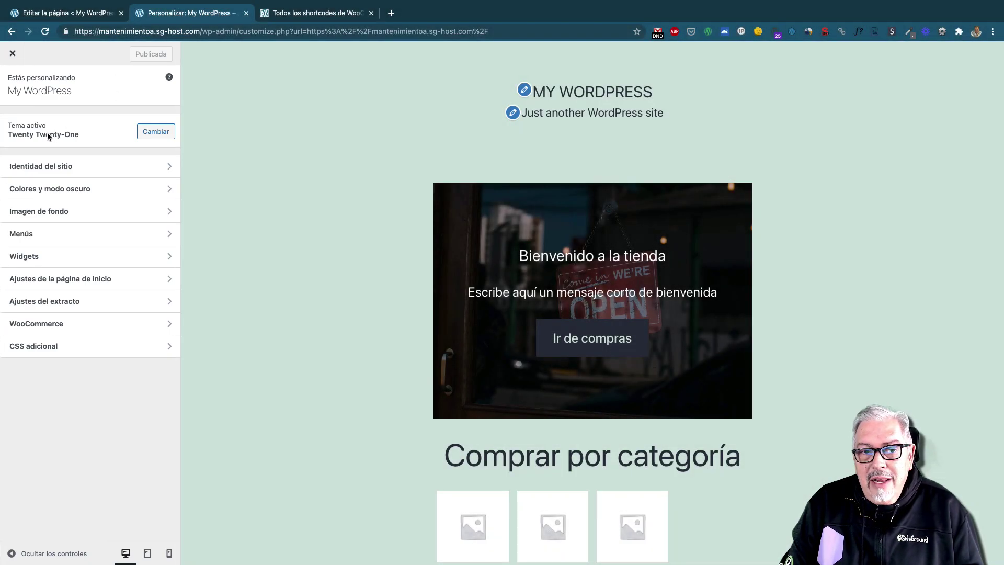
Step: Browse the WordPress.org themes available for installation, filtered by the Comercio electrónico subject
click(152, 136)
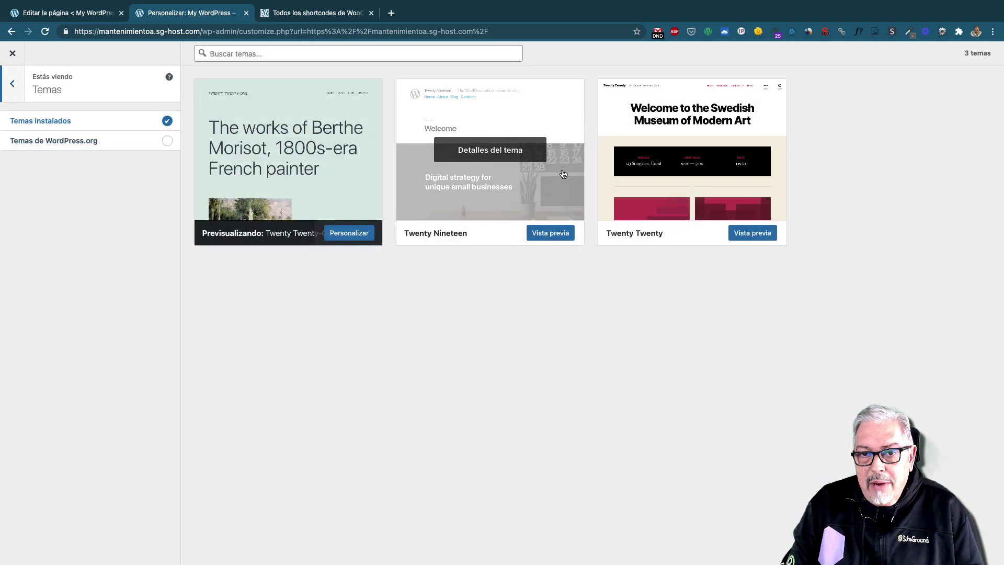
click(168, 142)
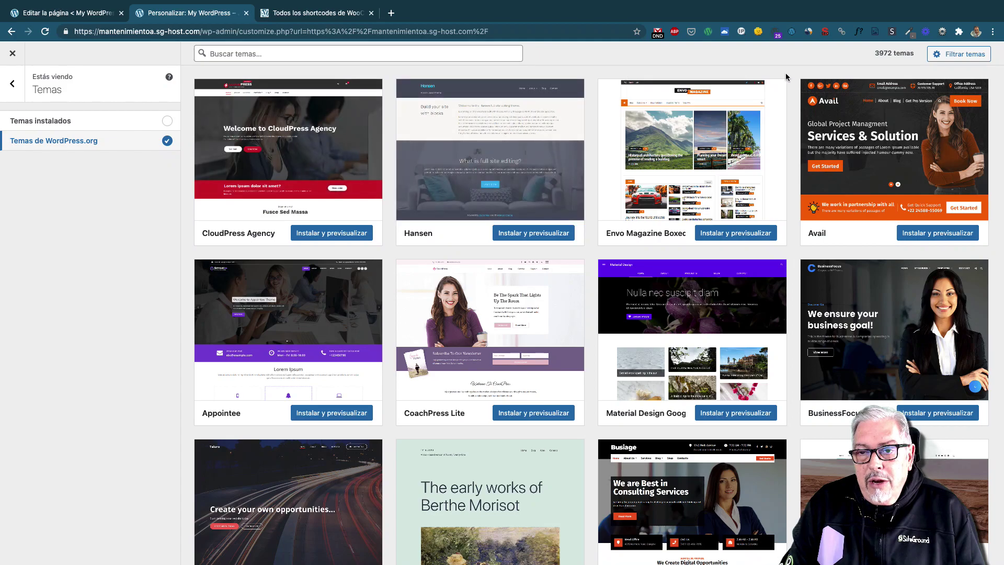
click(957, 55)
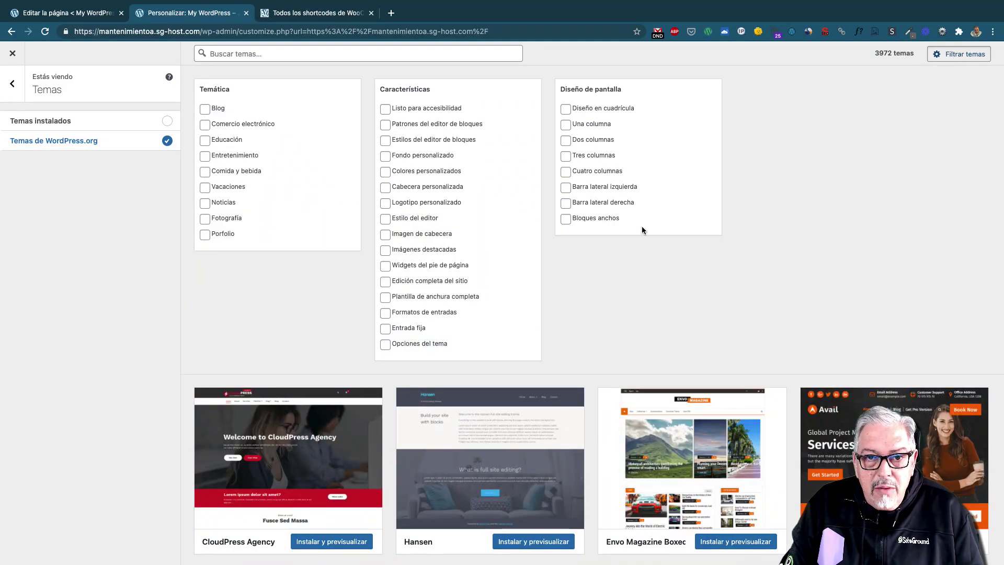
click(205, 125)
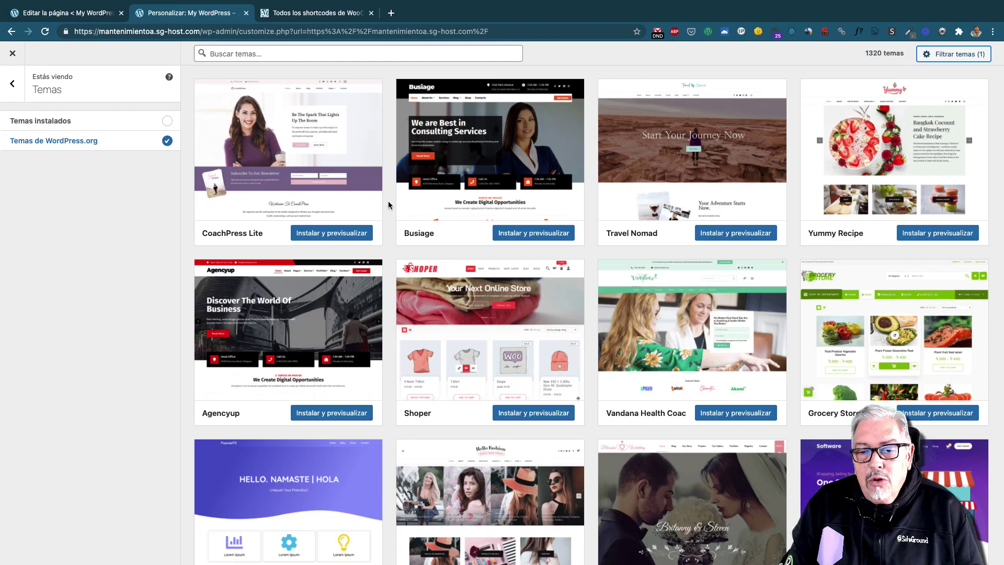
scroll(388, 204, down, 7)
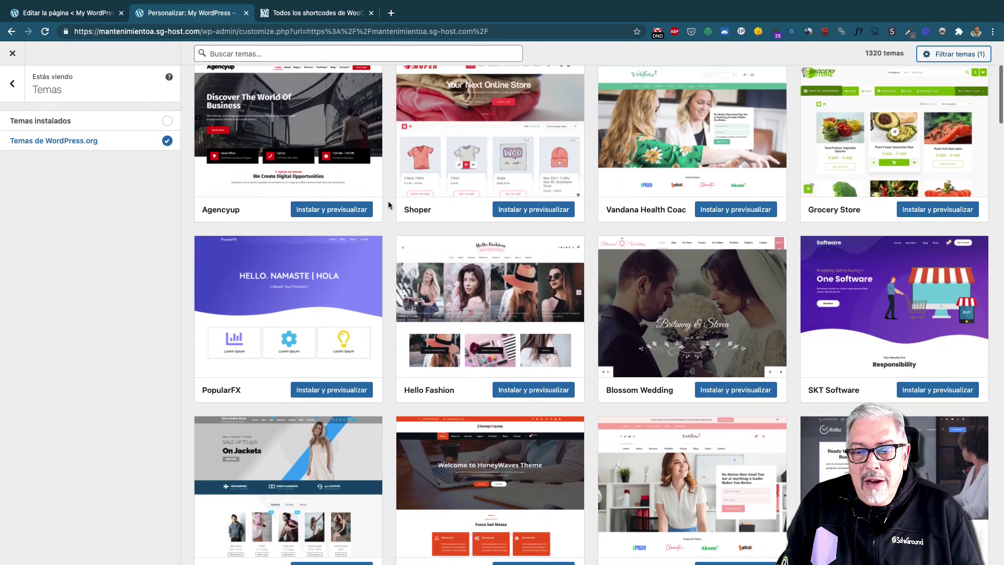
scroll(388, 205, down, 3)
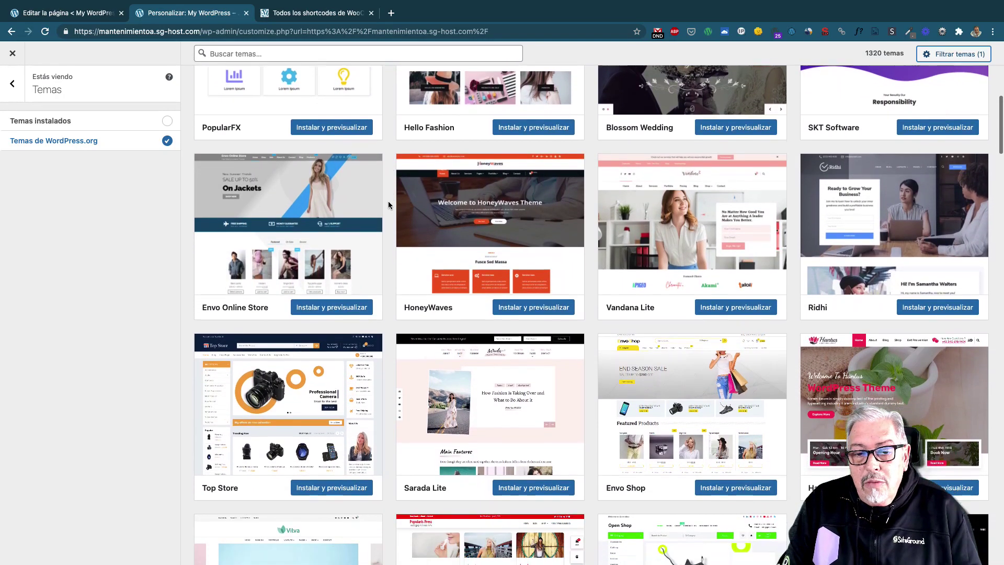
scroll(388, 205, up, 10)
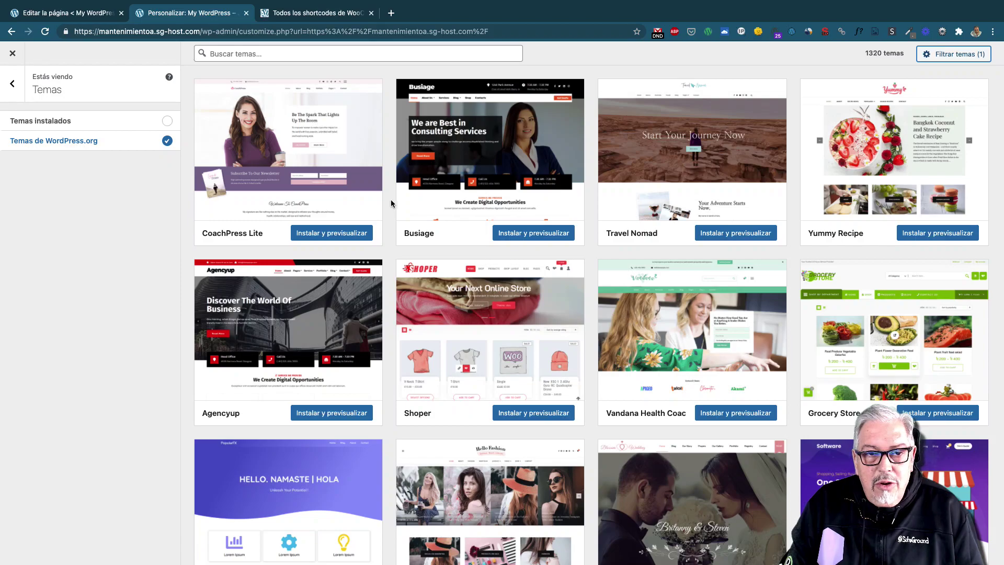
Step: Search the WordPress.org themes for "storefront" and return to the main customizer options without installing one
click(350, 54)
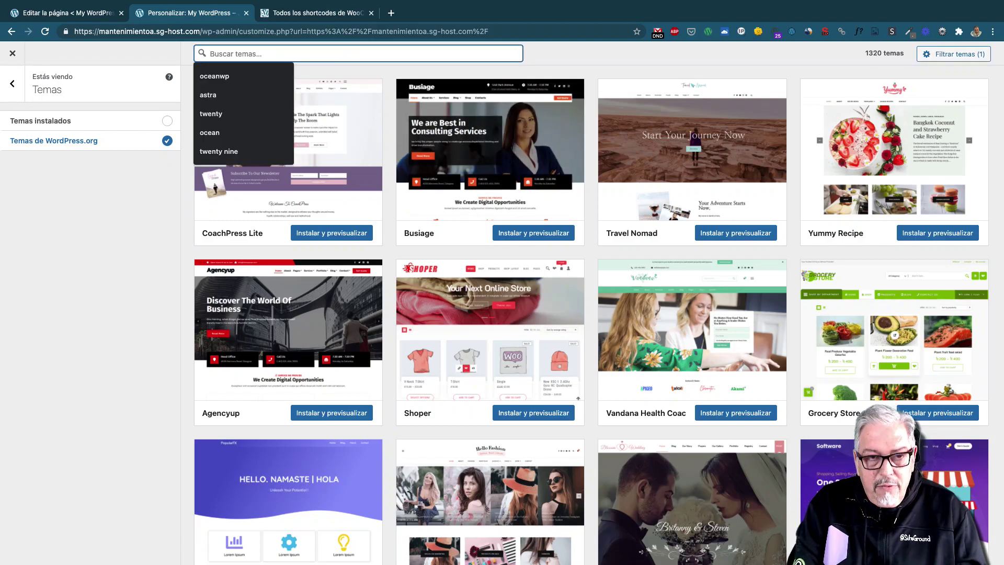
text(storefront)
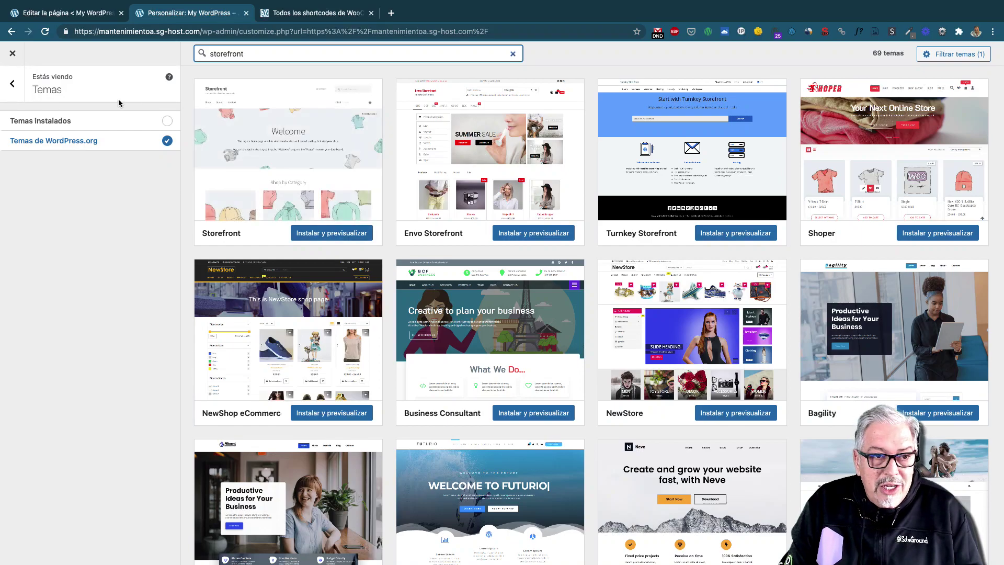
click(13, 88)
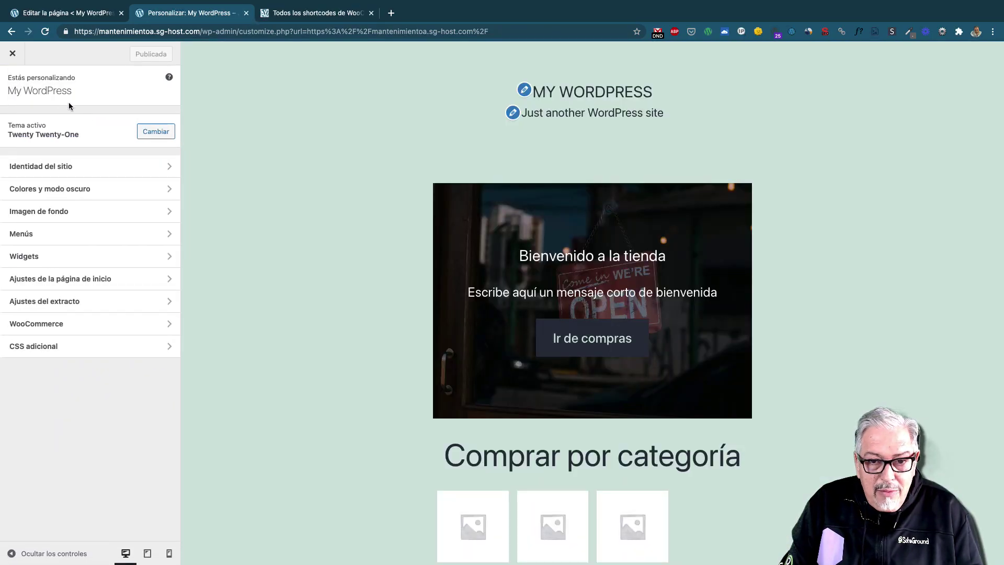
Step: Look over the Identidad del sitio and Imagen de fondo settings without changing them
click(121, 167)
click(13, 85)
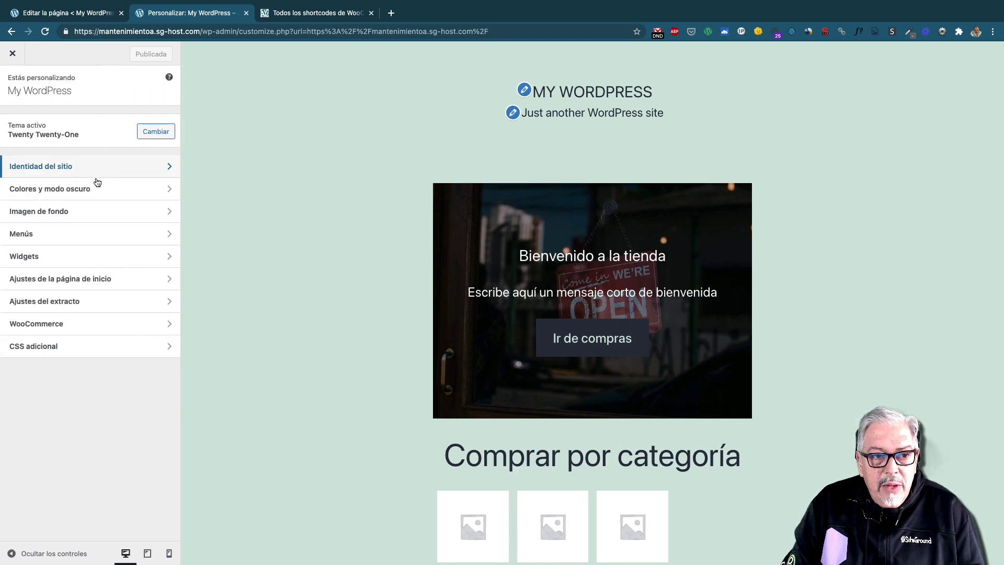
click(114, 211)
click(15, 84)
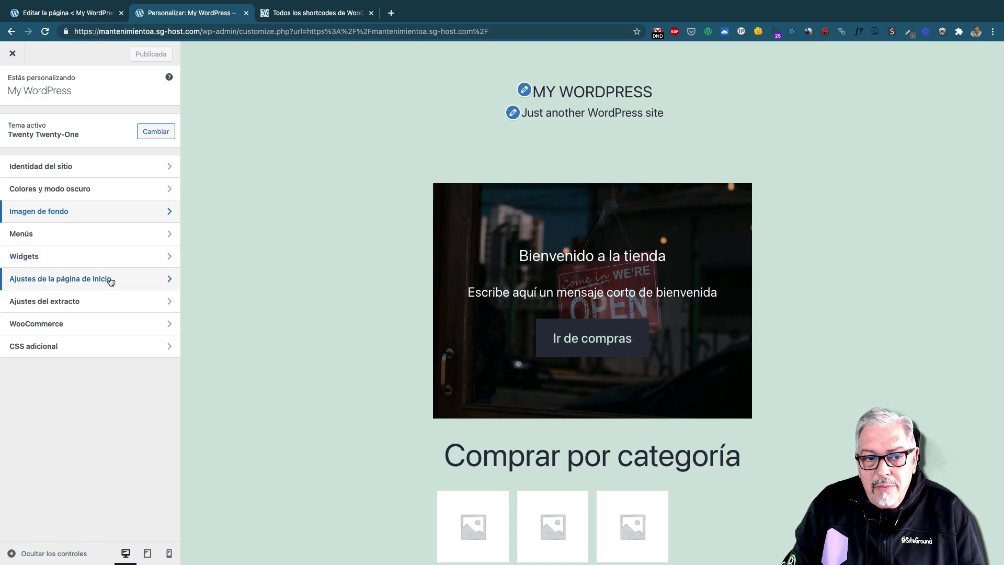
Step: Add the WooCommerce store notice "Esto es un aviso en tienda" and enable it
click(100, 331)
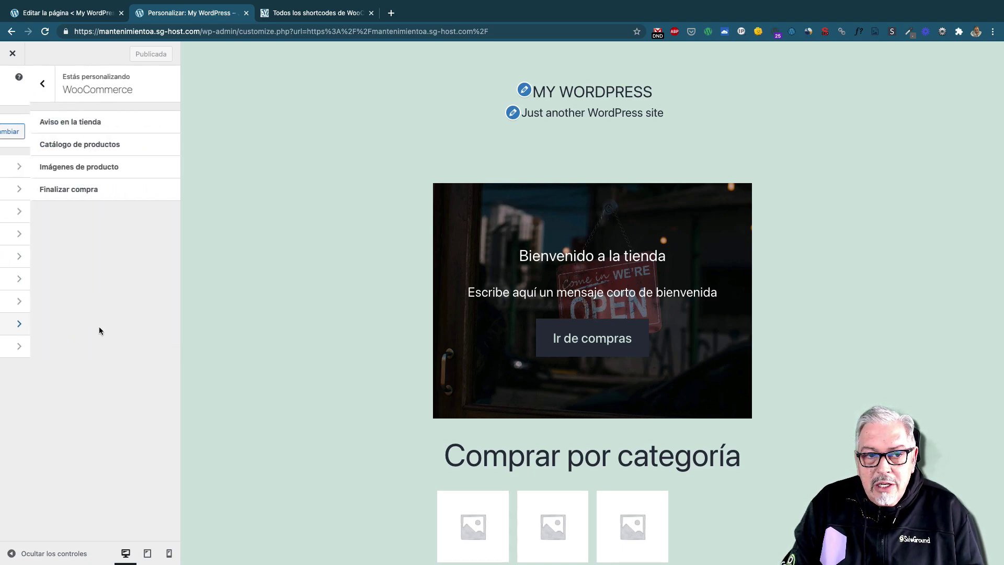
click(114, 124)
click(96, 178)
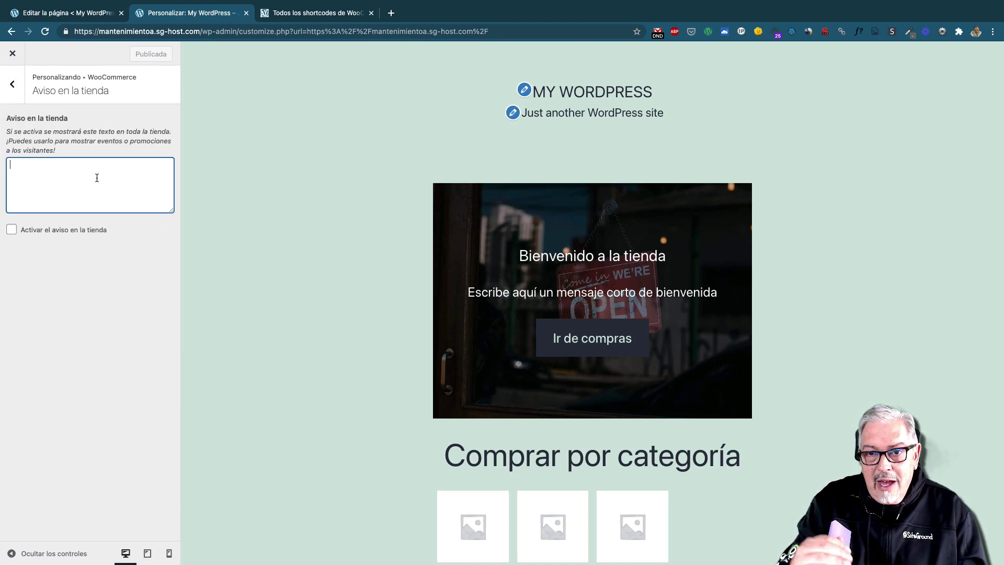
text(Esto)
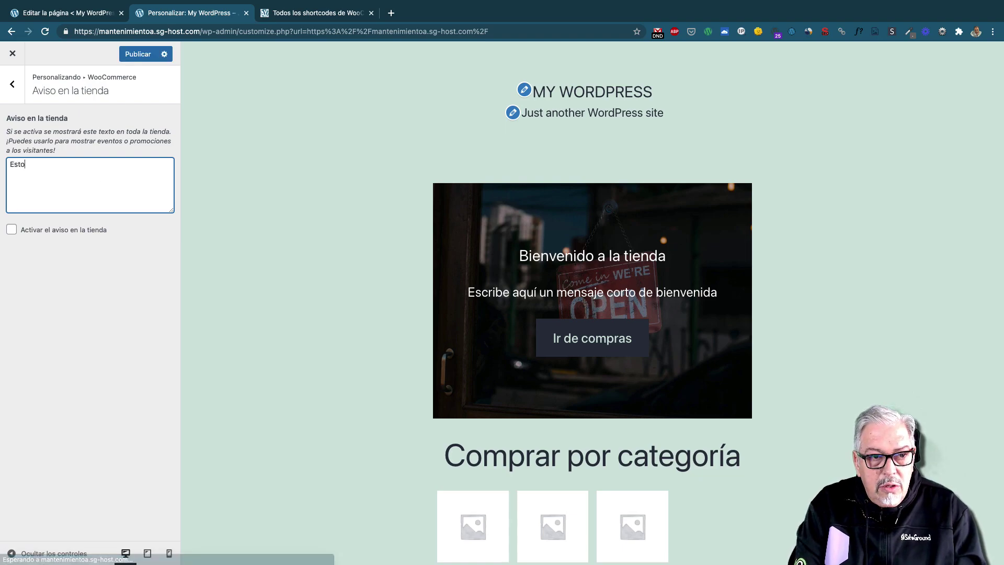
text( es un aviso e)
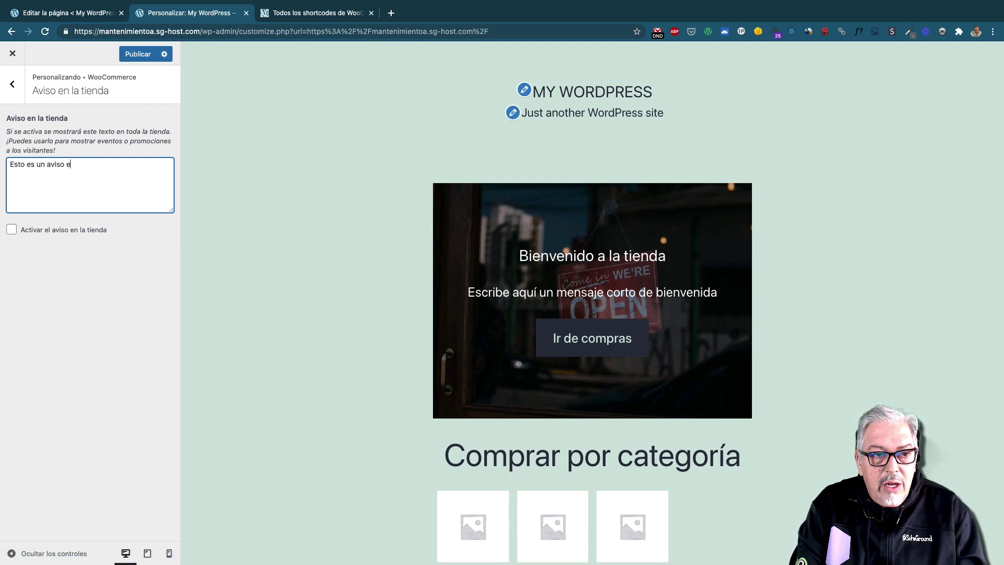
text(n tienda)
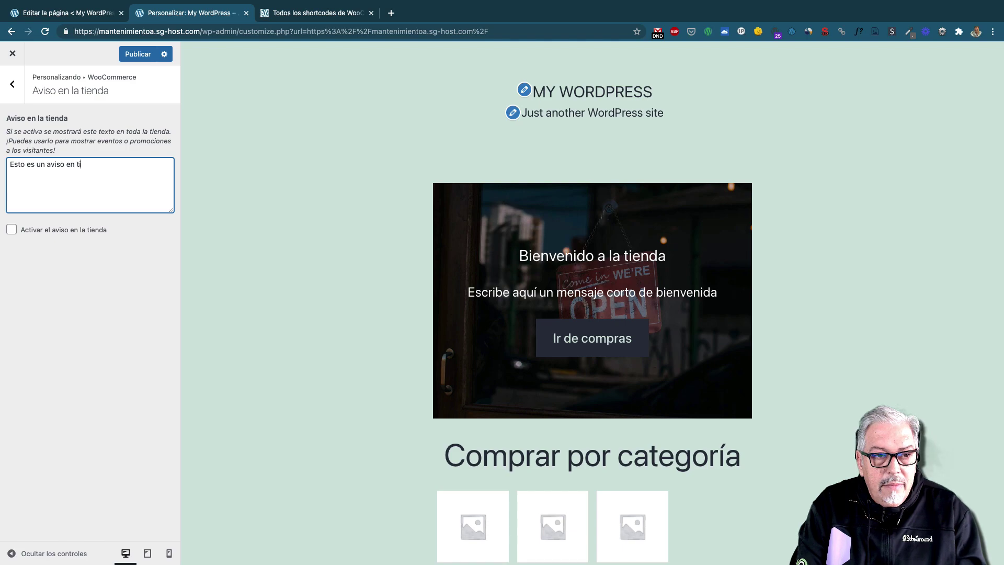
click(11, 230)
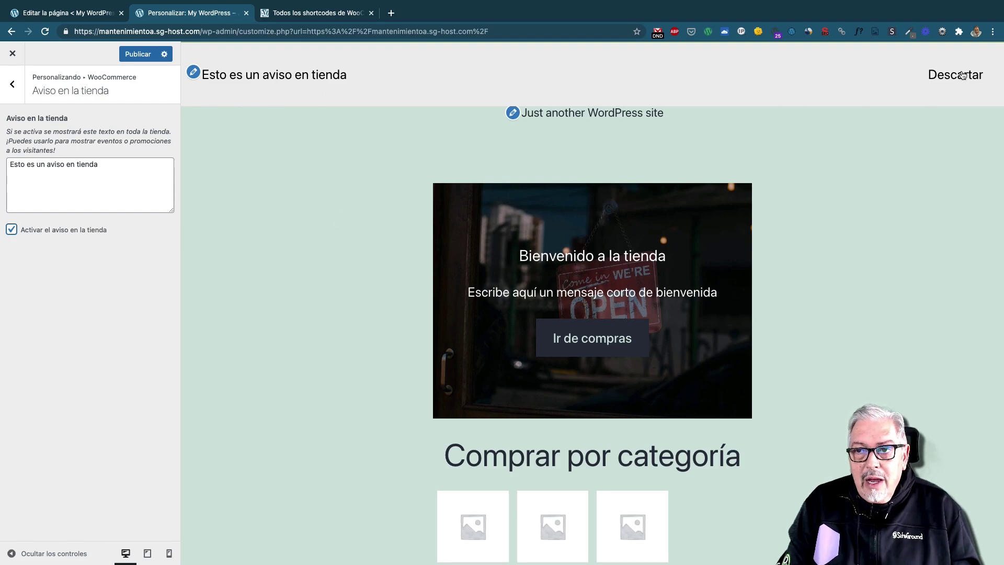
Step: Disable the store notice and return to the WooCommerce customization sections
click(127, 167)
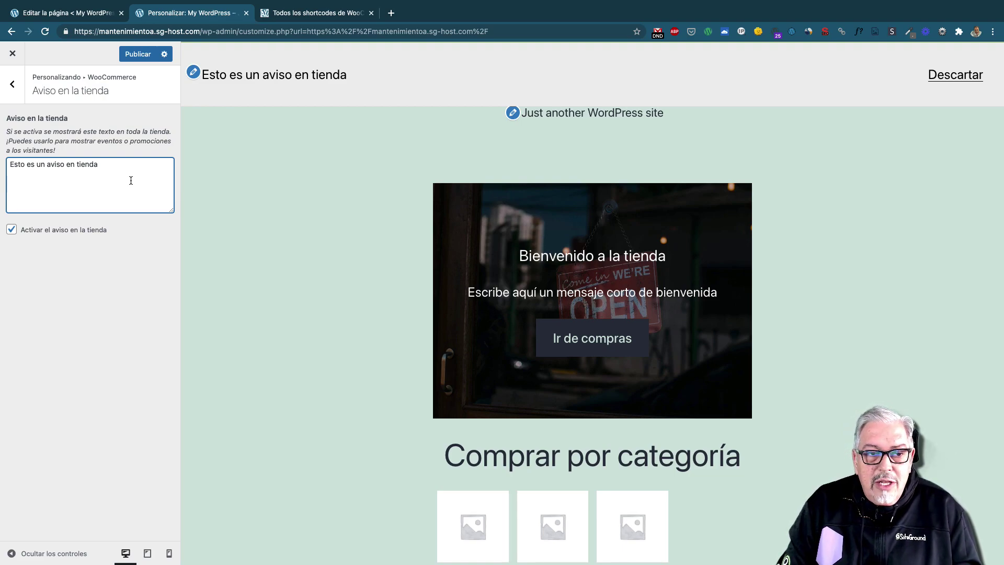
click(11, 230)
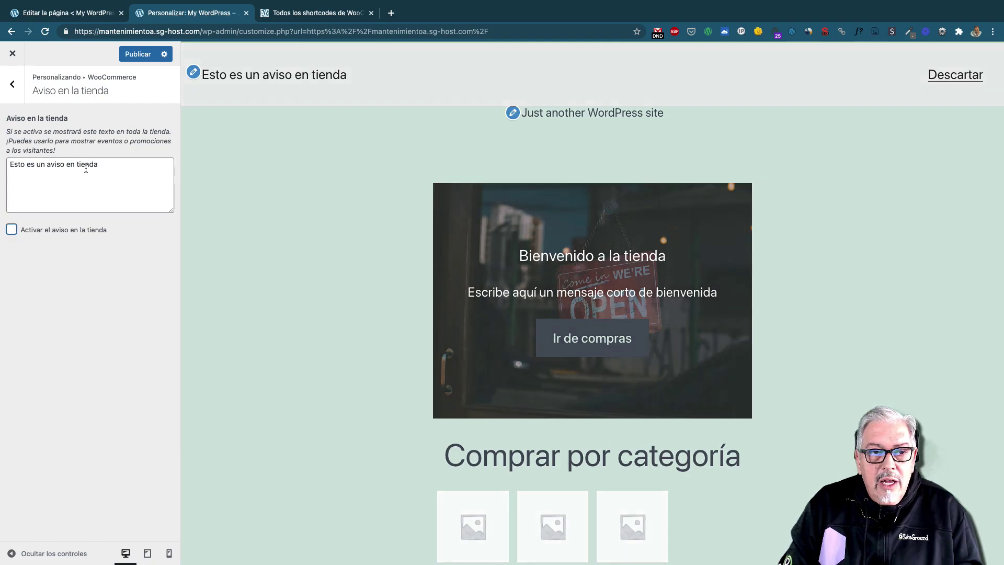
click(13, 87)
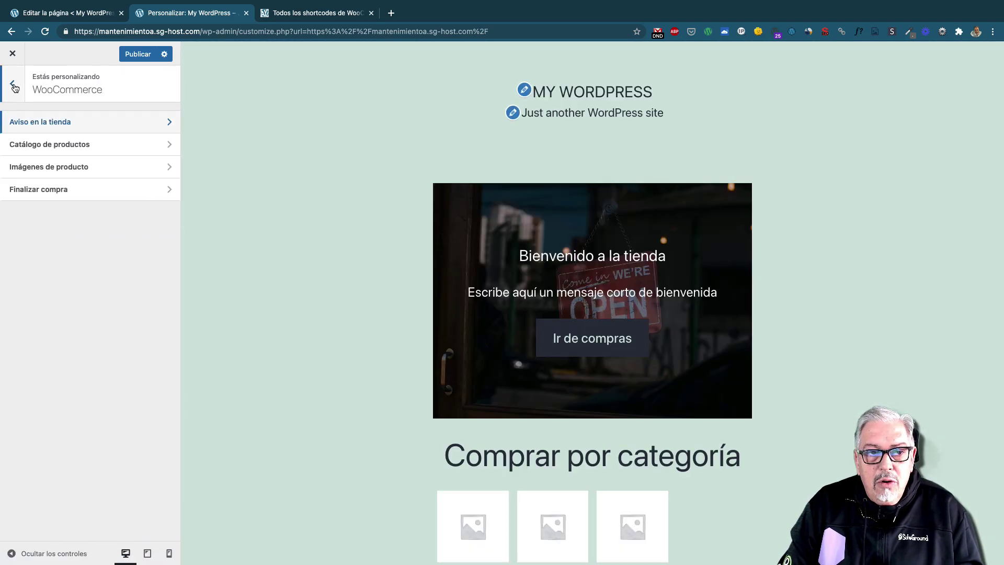
Step: Open the Catálogo de productos settings and review the product listing on the shop page preview
click(102, 144)
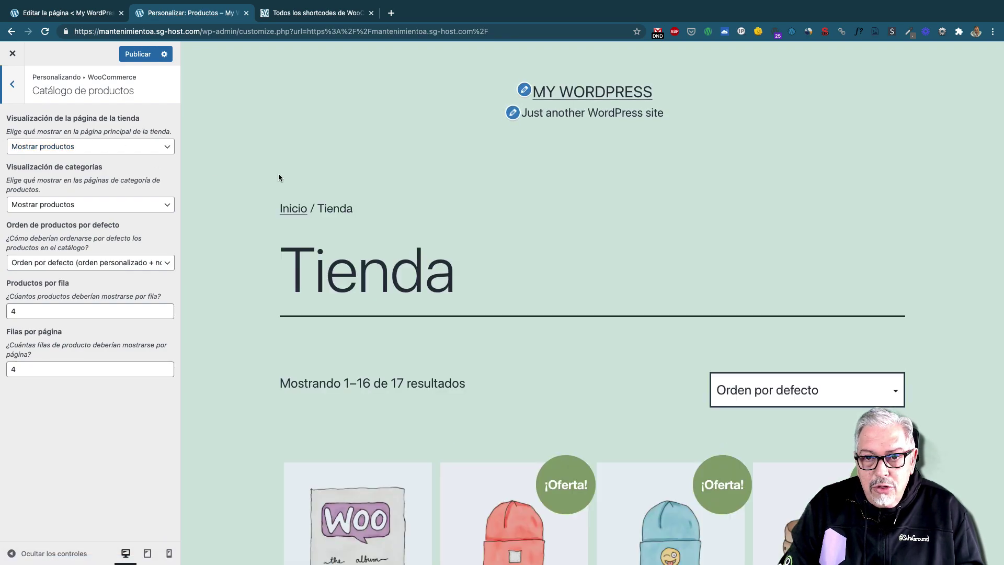
scroll(243, 223, down, 7)
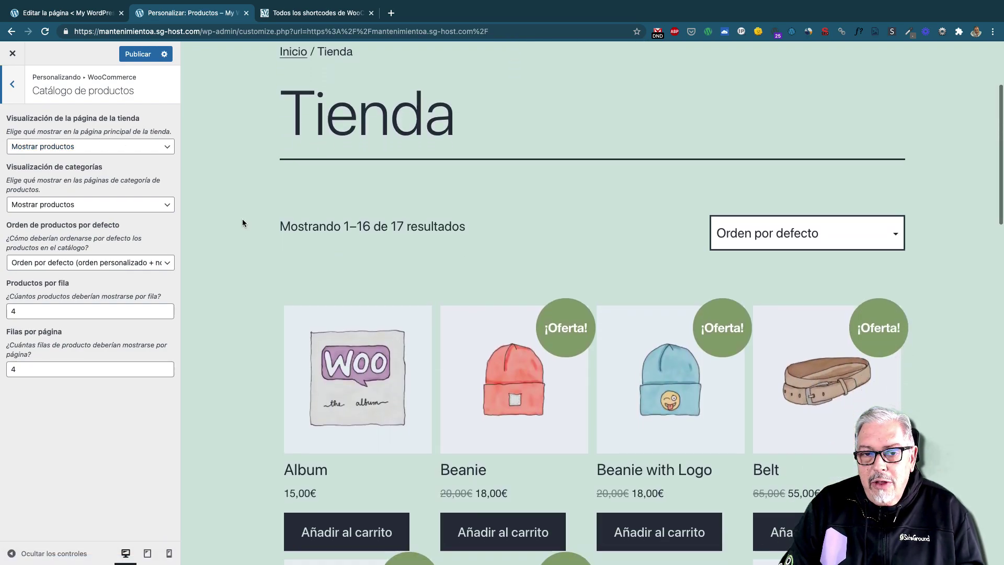
scroll(242, 223, up, 4)
scroll(243, 223, down, 2)
scroll(243, 223, up, 2)
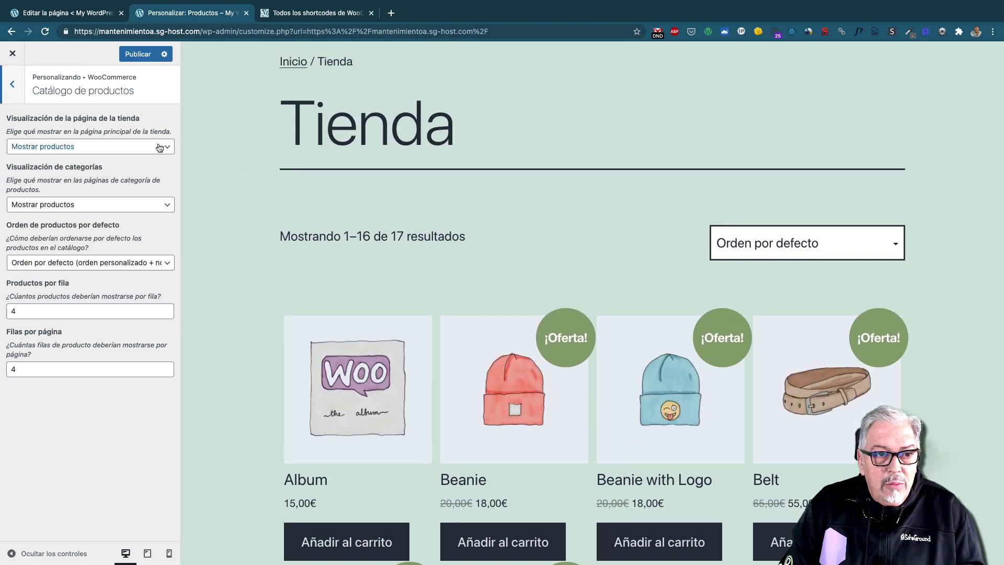
scroll(275, 295, down, 1)
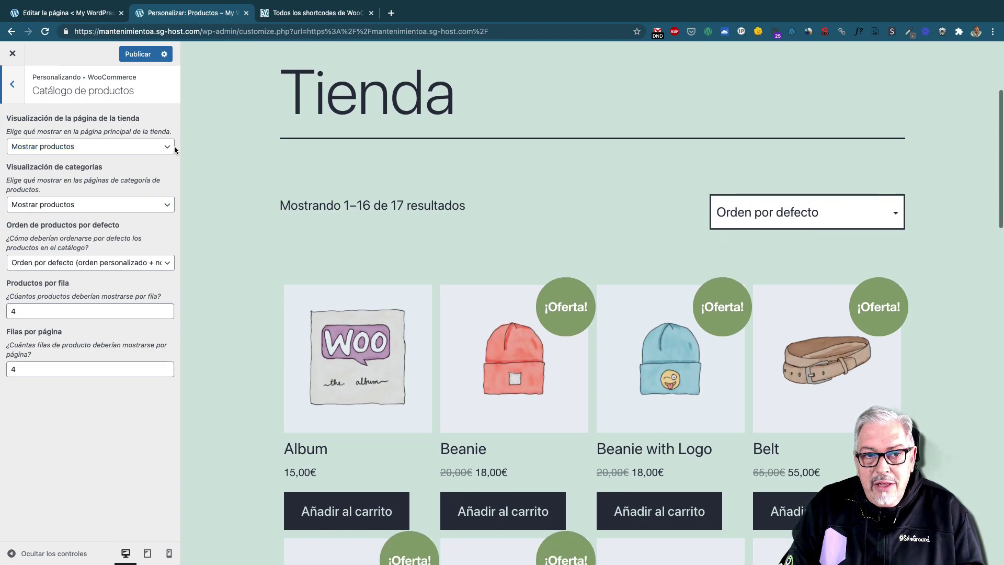
Step: Set the shop page display to Mostrar categorías and open the Clothing category in the preview
click(137, 151)
click(131, 158)
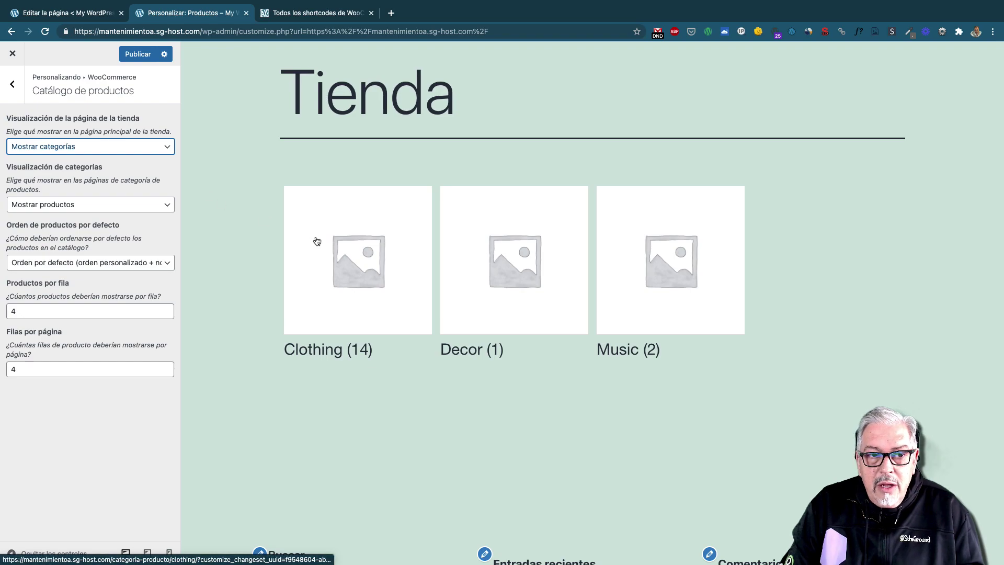
click(332, 242)
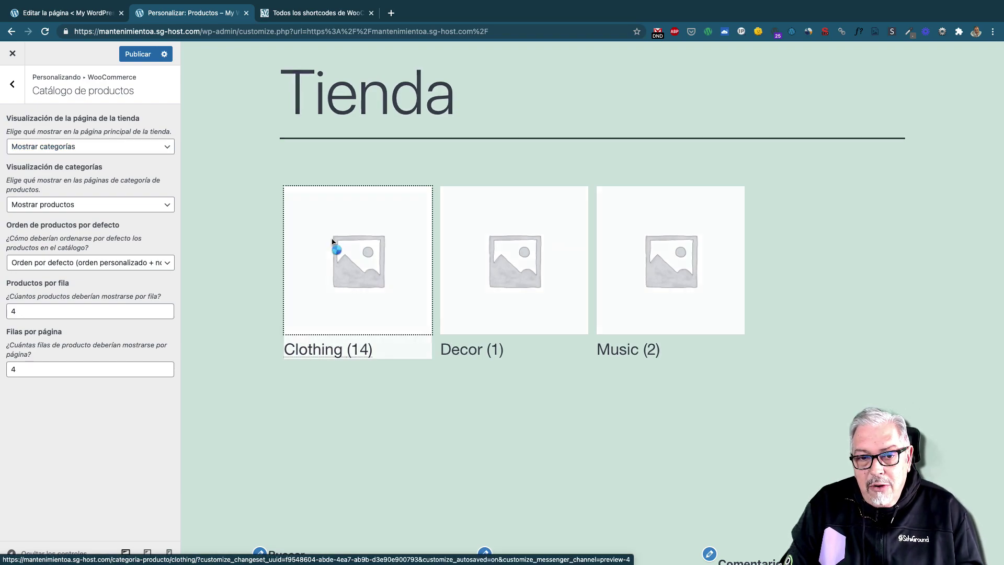
scroll(237, 248, down, 2)
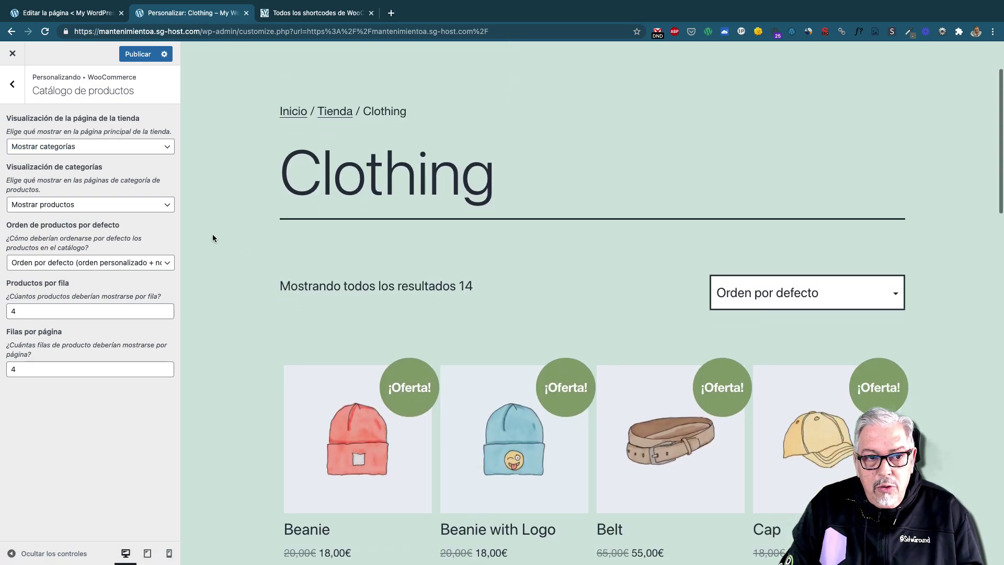
Step: Try Mostrar subcategorías for the category page display and settle on Mostrar subcategorías y productos
click(154, 206)
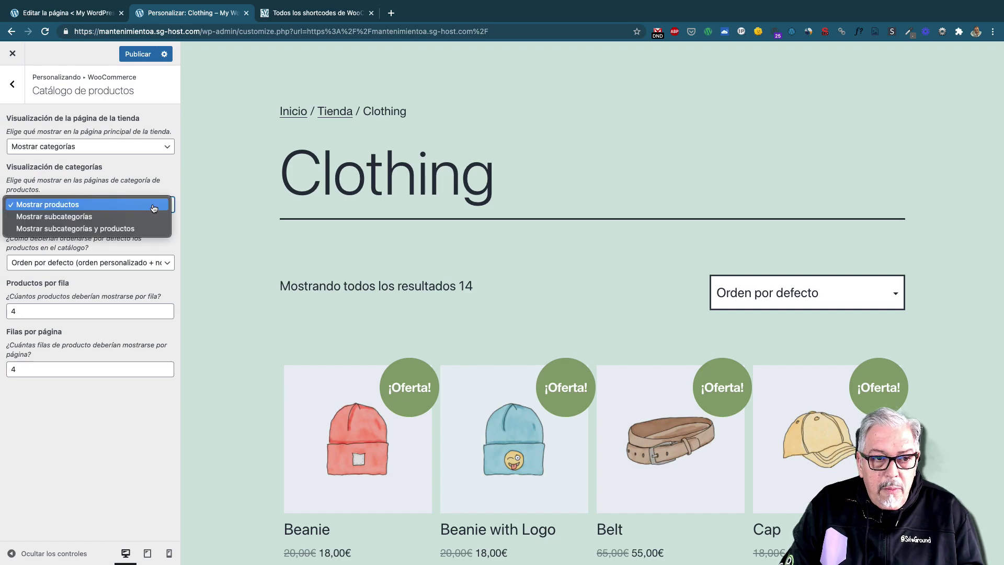
click(124, 218)
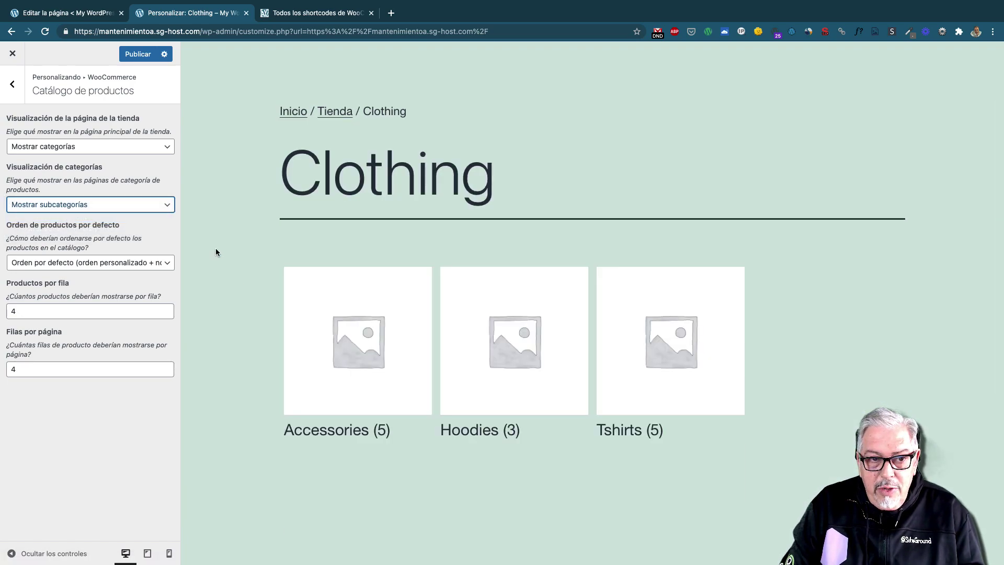
click(151, 205)
click(136, 214)
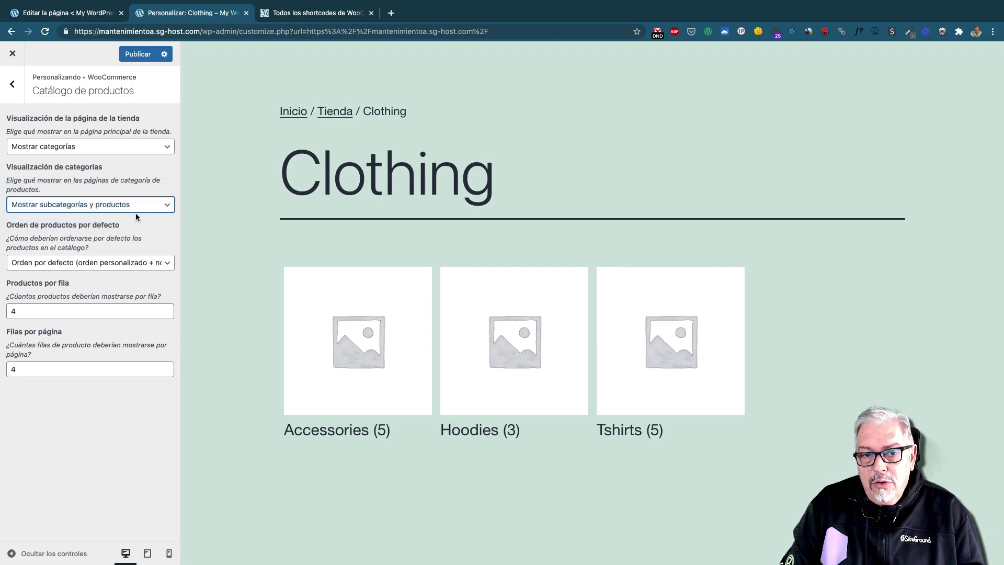
Step: Set the shop page display to Mostrar categorías y productos and view the Tienda page in the preview
click(153, 149)
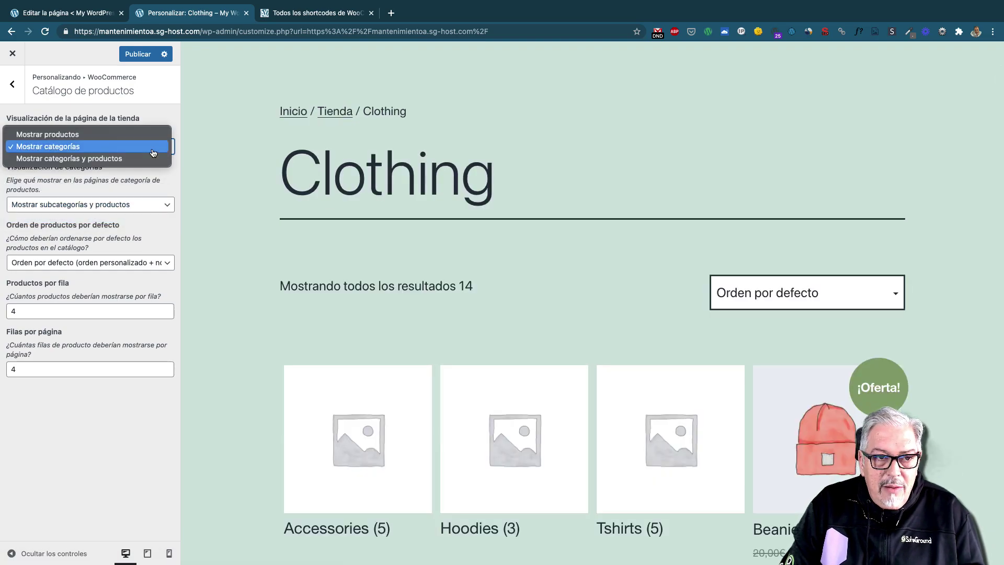
click(126, 159)
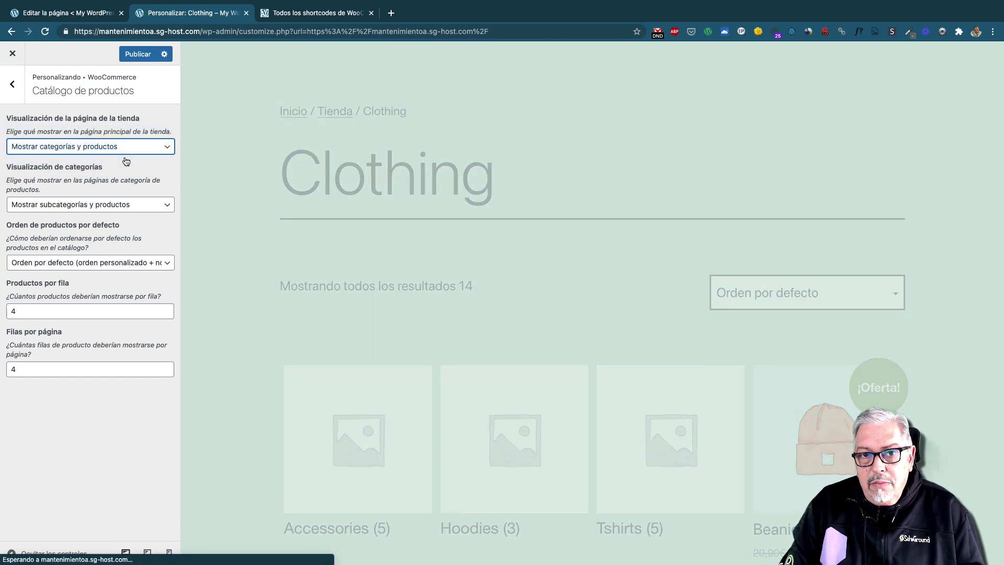
click(336, 112)
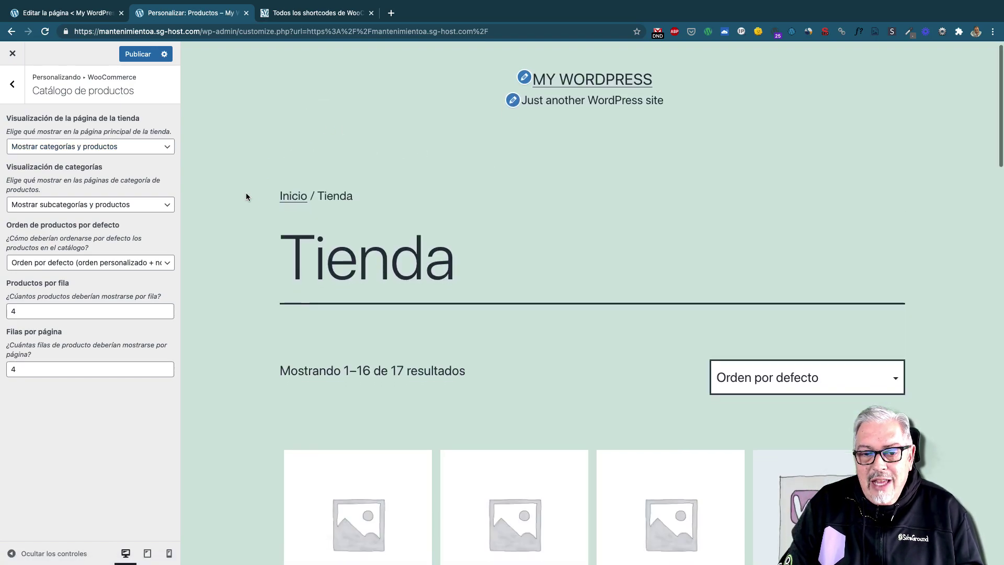
scroll(241, 193, down, 1)
Step: Set both the shop page display and the category page display to Mostrar productos, and check the default product order options
click(123, 146)
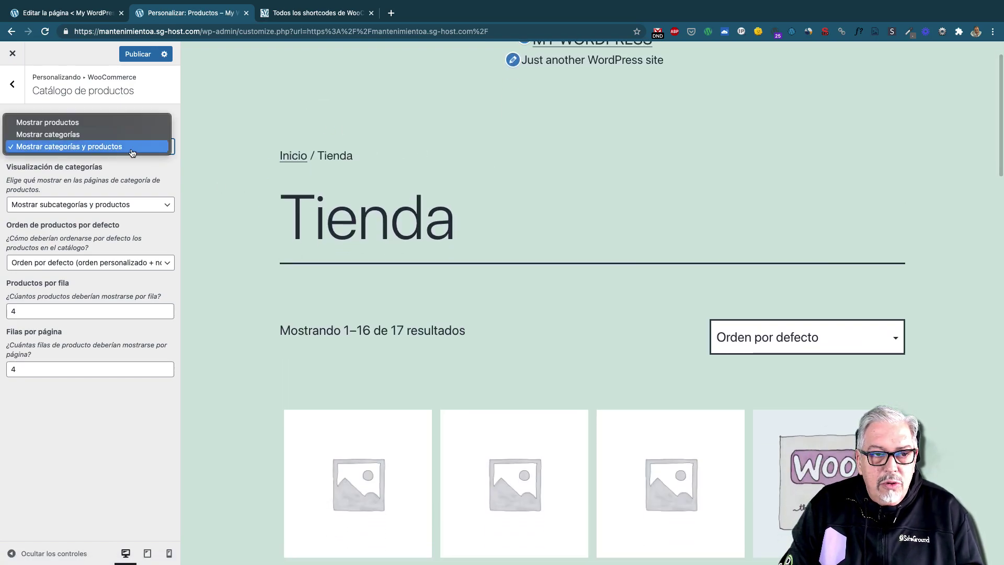
click(115, 127)
click(142, 205)
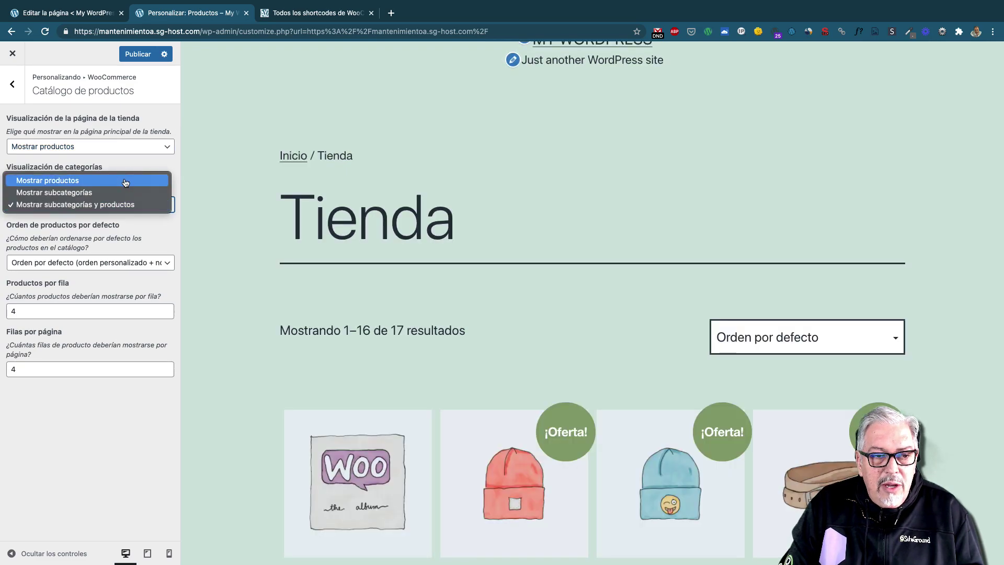
click(125, 181)
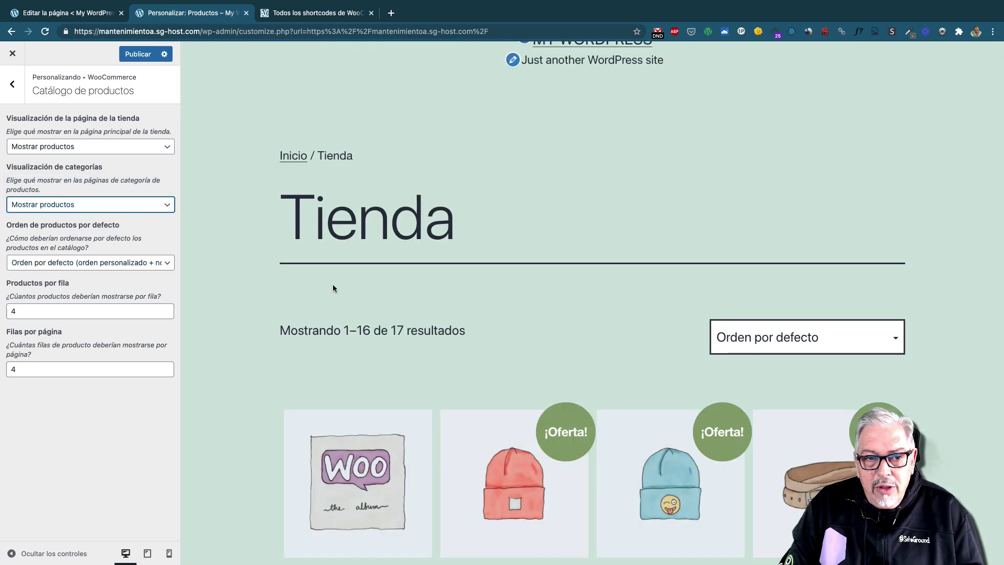
click(151, 263)
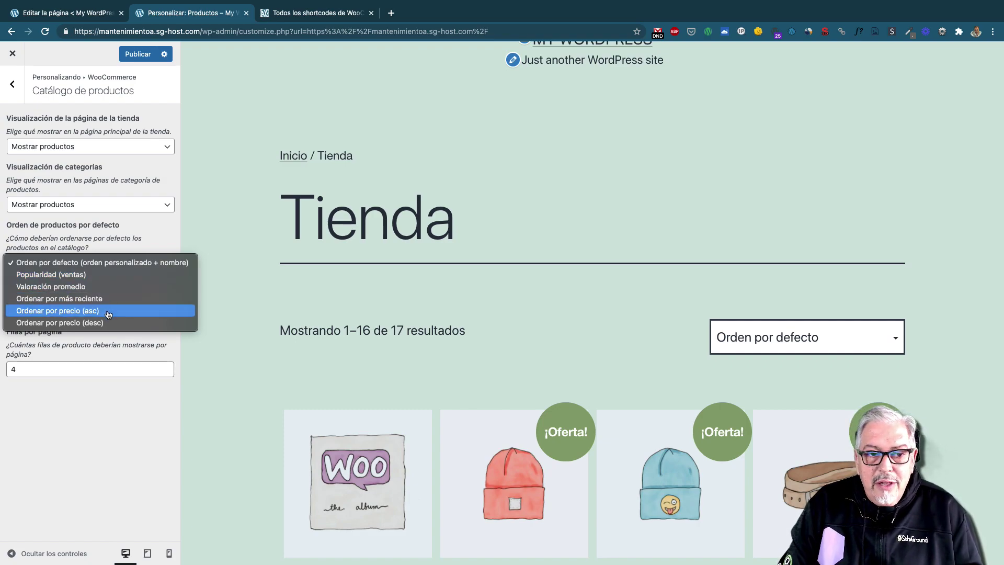
click(135, 242)
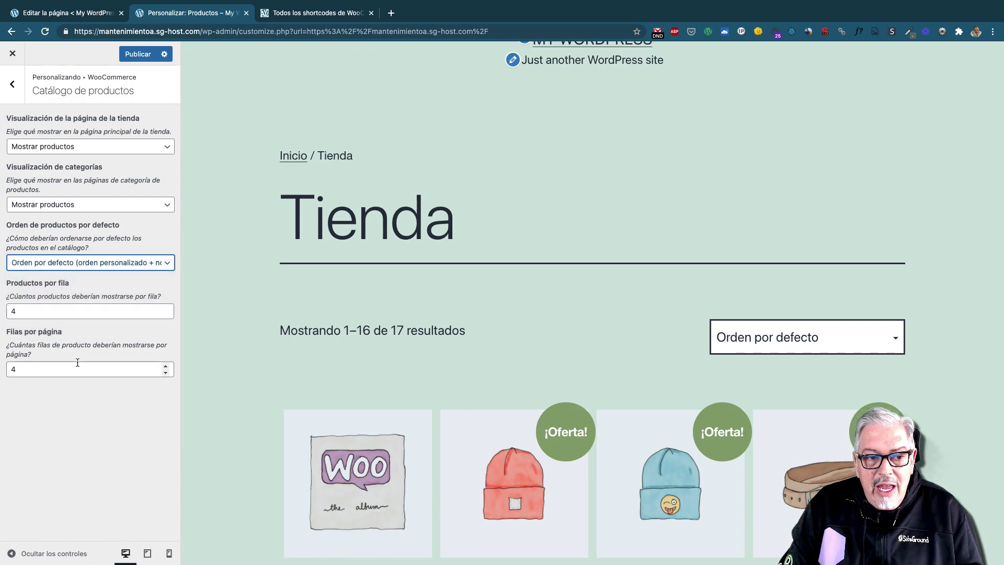
Step: Set the catalog to 3 rows per page with 4 products per row, and return to the WooCommerce sections
scroll(209, 336, down, 3)
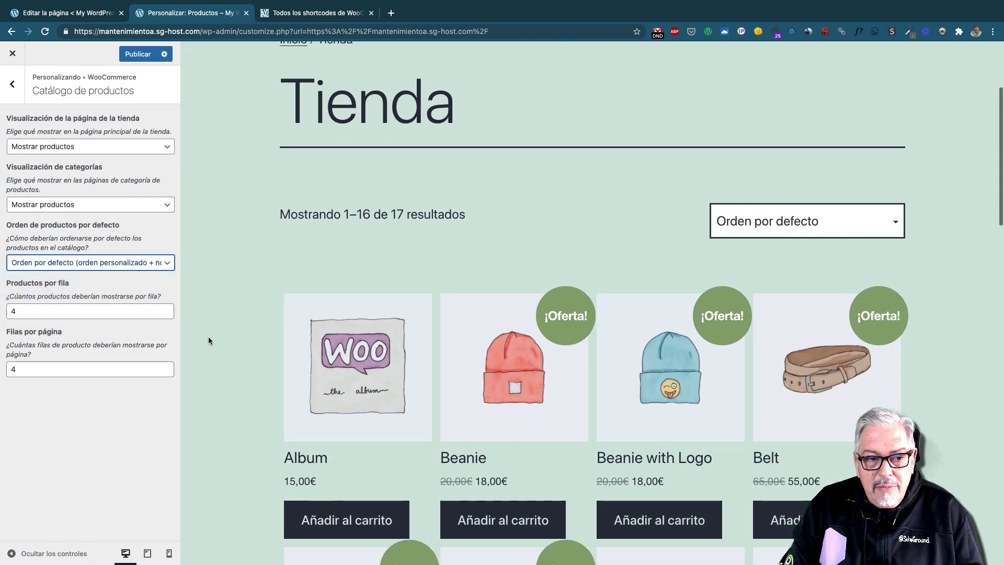
scroll(208, 340, down, 1)
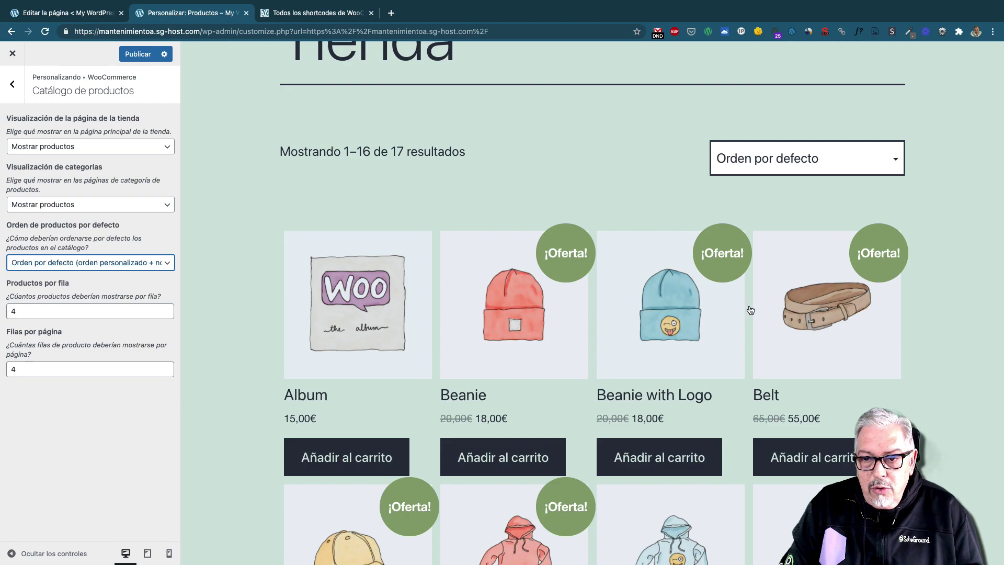
scroll(274, 296, down, 12)
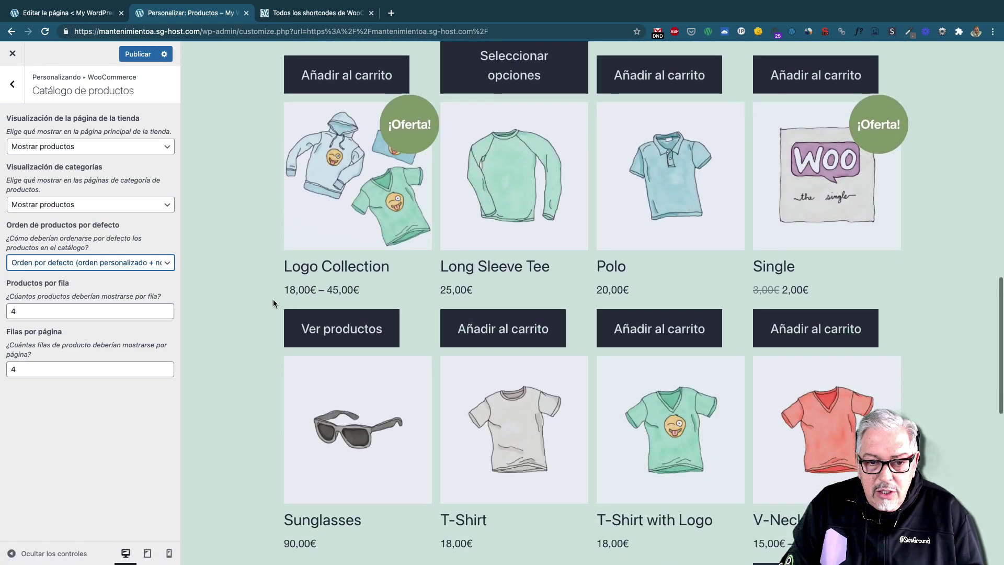
scroll(273, 304, up, 2)
click(165, 372)
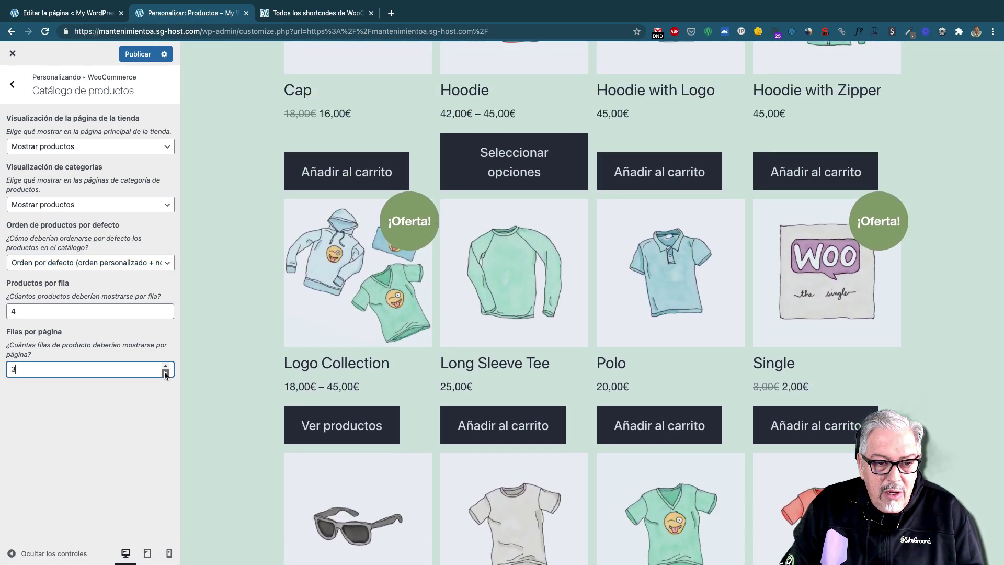
scroll(212, 319, up, 4)
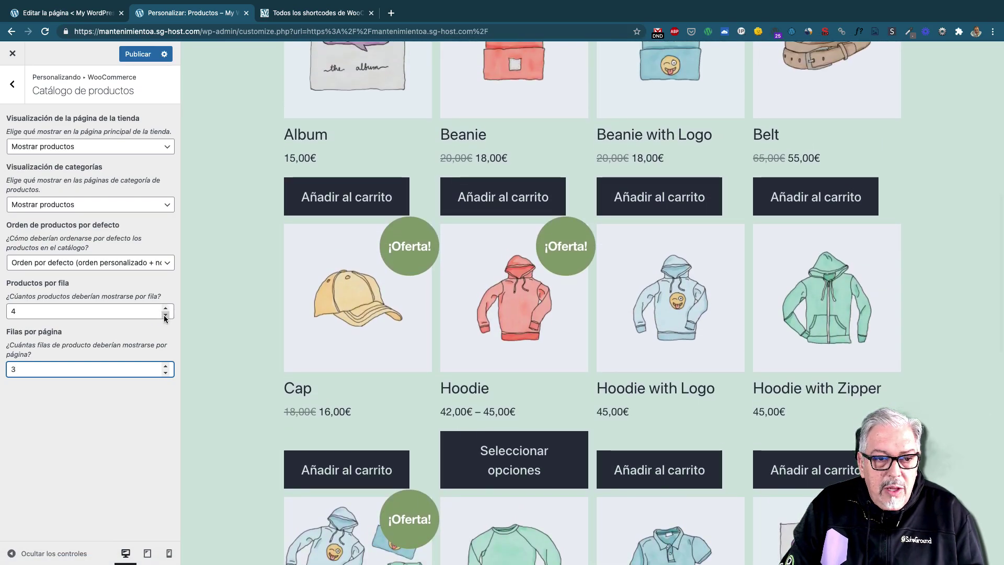
click(165, 314)
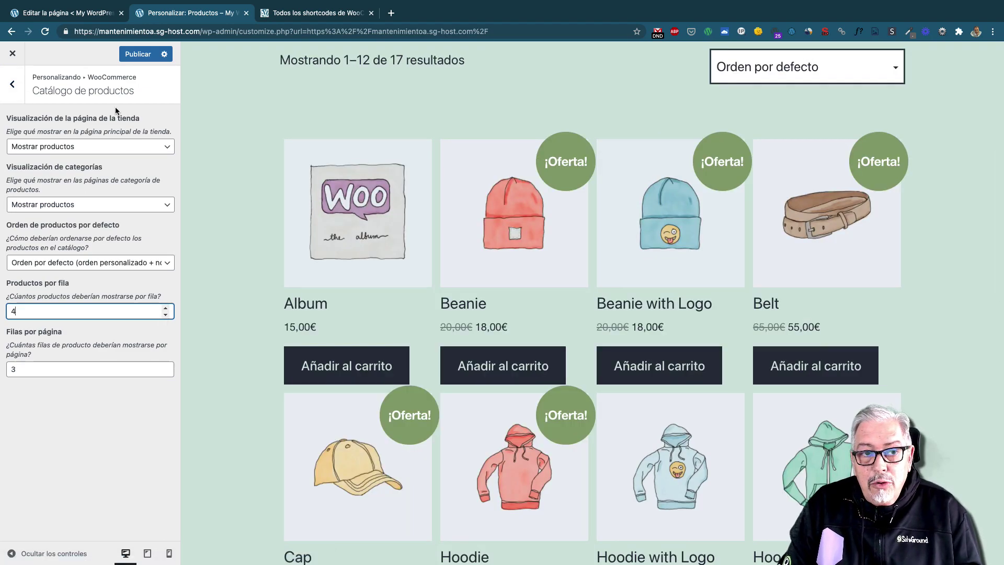
click(16, 94)
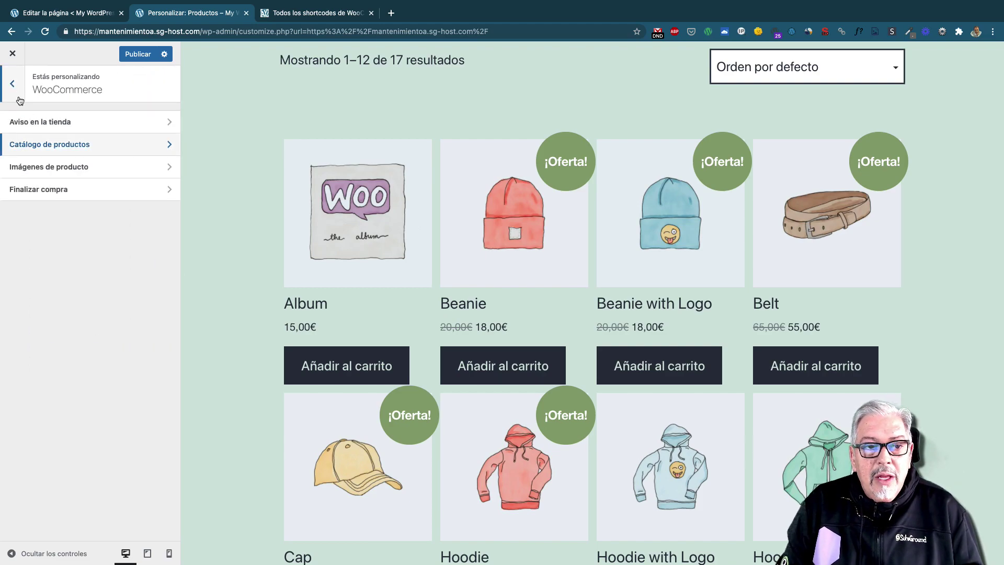
Step: Try the Personalizado 4:3 thumbnail crop in Imágenes de producto, restore 1:1, and return to the WooCommerce sections
click(139, 168)
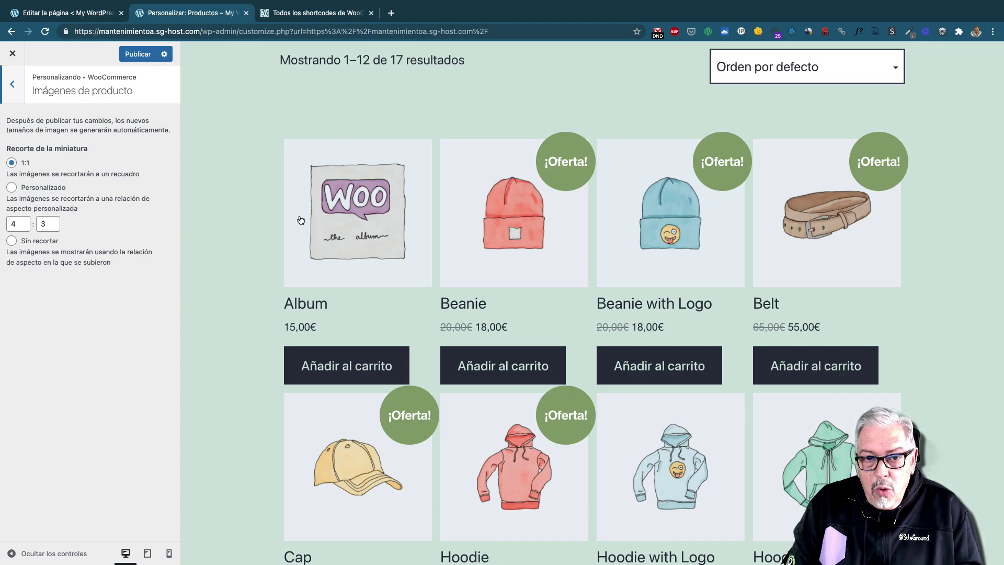
click(11, 187)
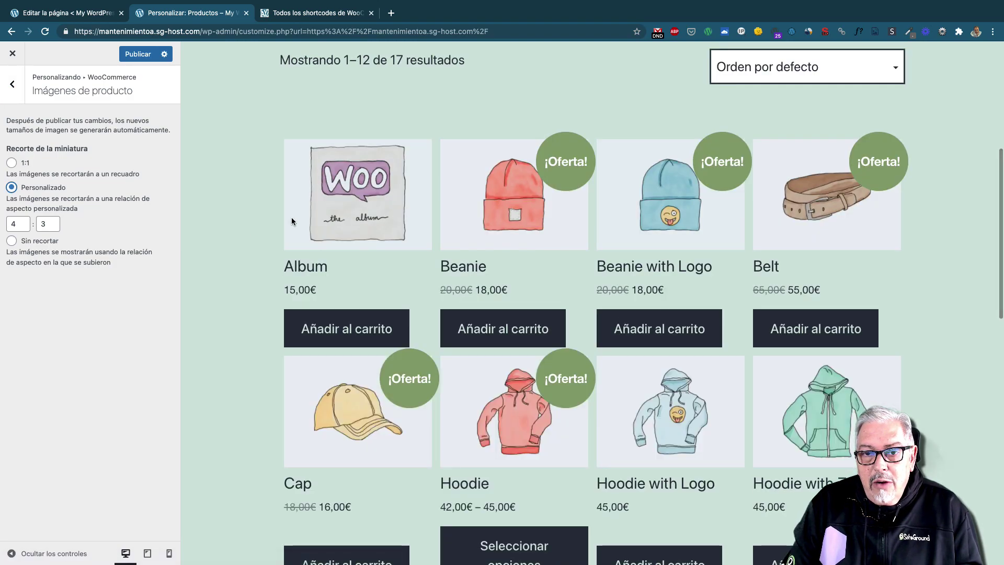
click(11, 162)
click(12, 83)
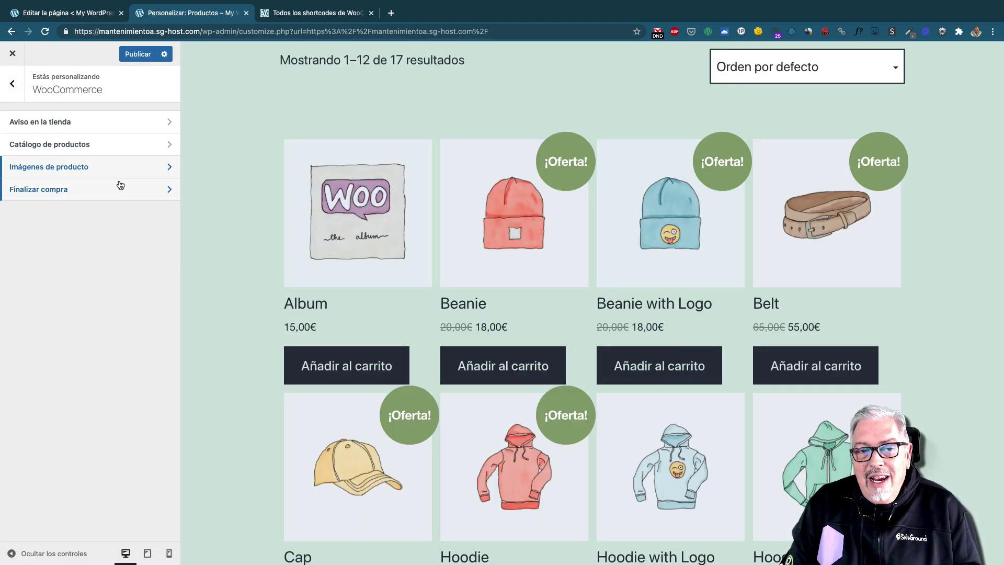
Step: In the Finalizar compra settings, try the company name field as Obligatorio and settle on Oculto
click(123, 192)
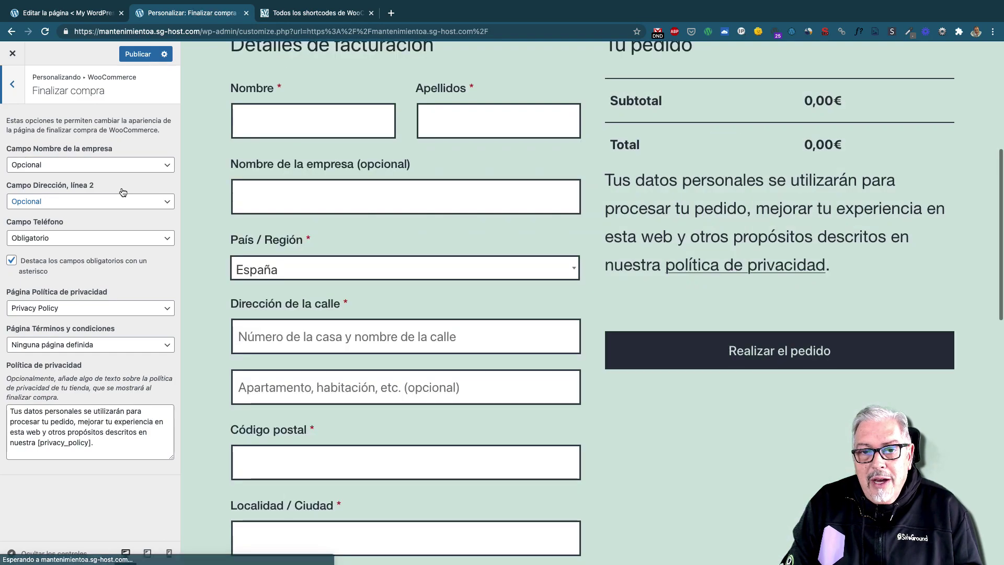
scroll(186, 181, up, 2)
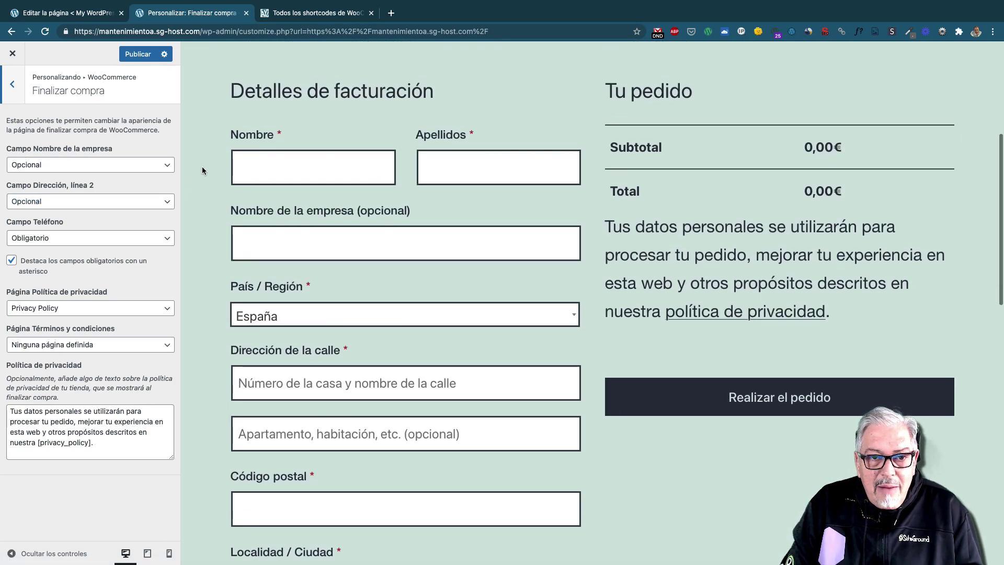
click(90, 166)
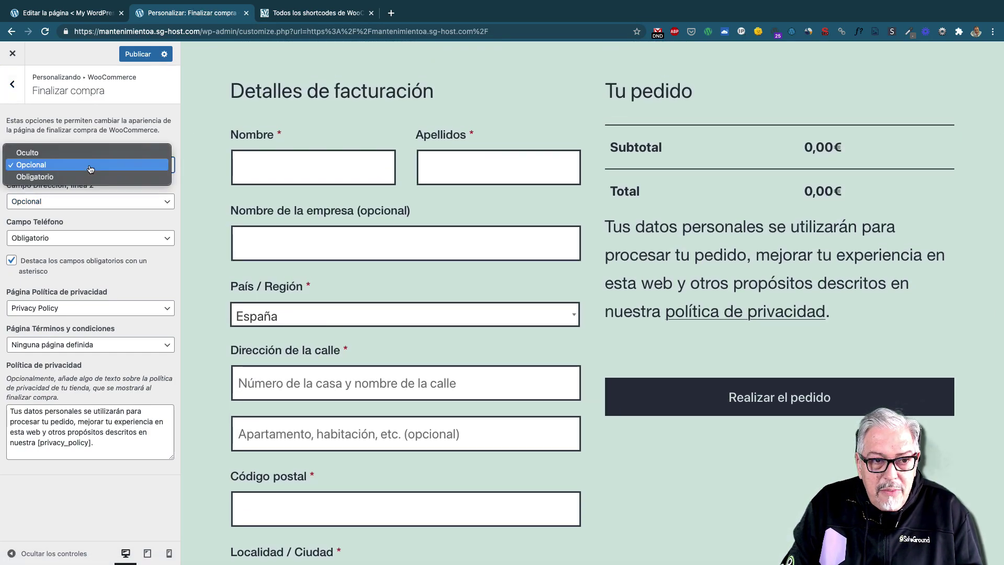
click(115, 132)
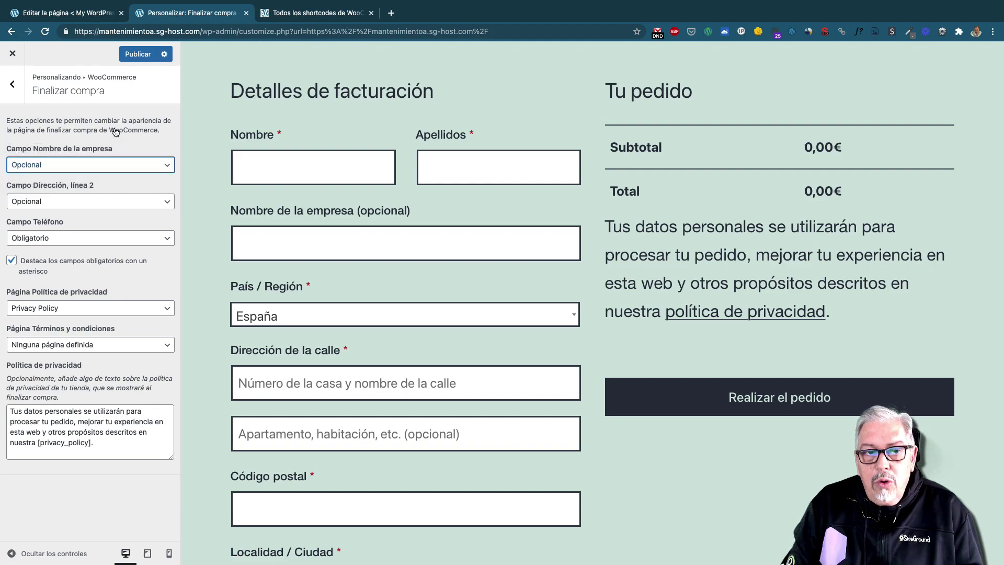
click(146, 166)
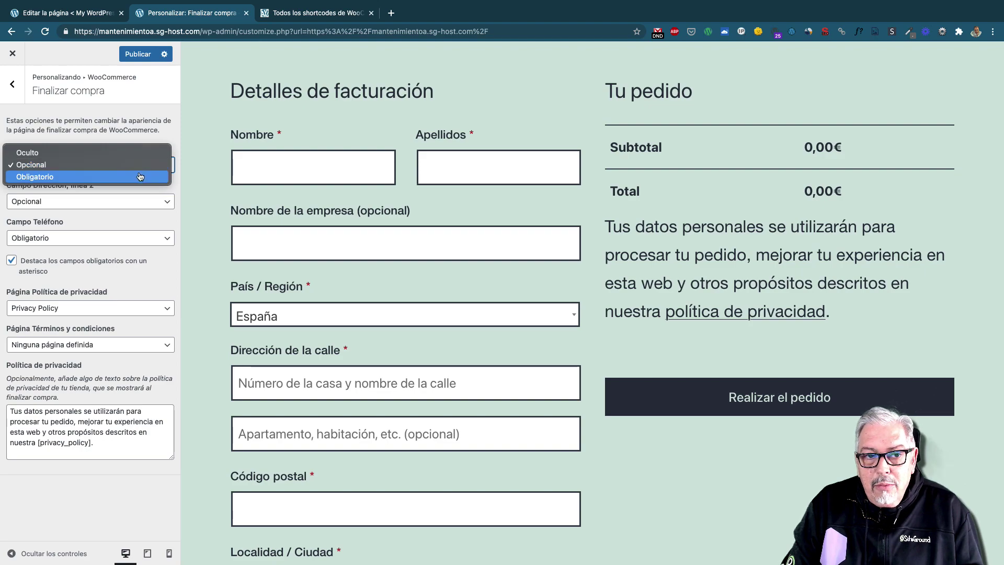
click(138, 177)
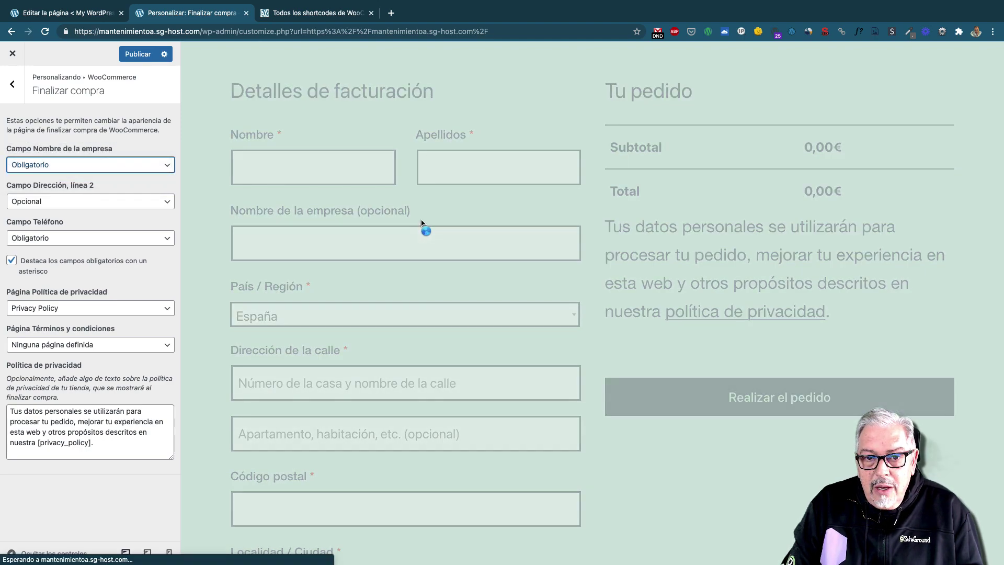
click(151, 166)
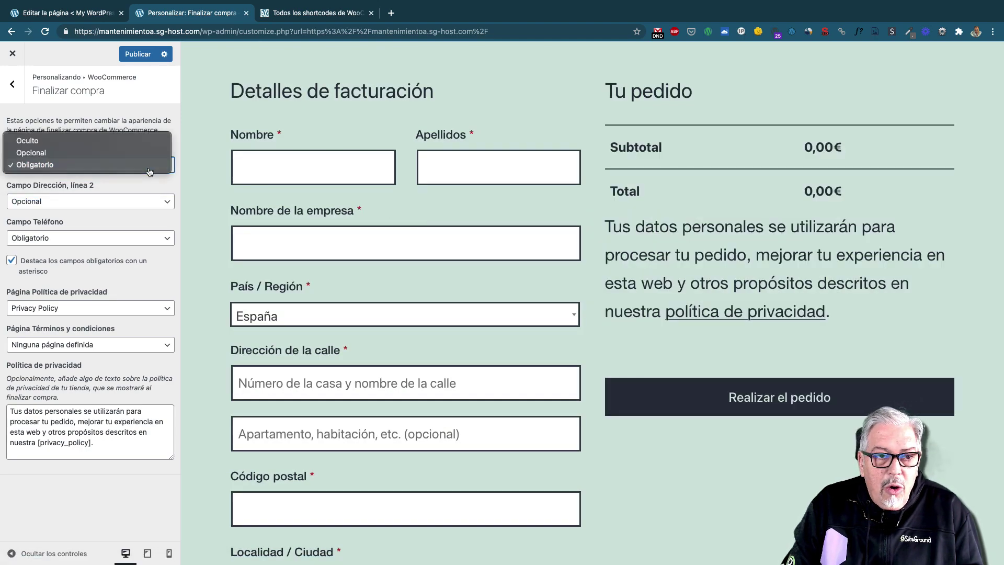
click(127, 141)
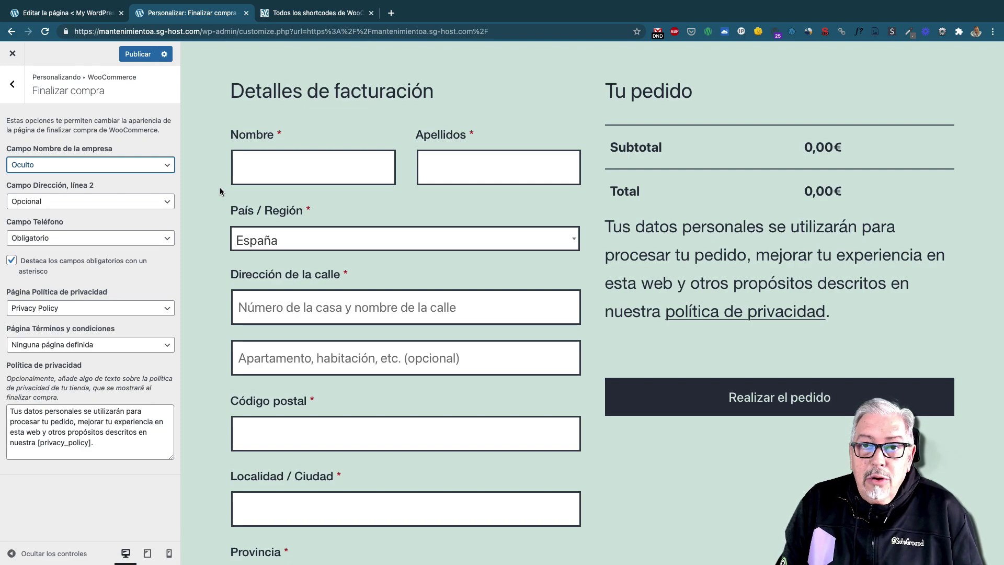
Step: Set the Dirección, línea 2 and Teléfono checkout fields to Oculto and review the billing form in the preview
scroll(200, 208, down, 3)
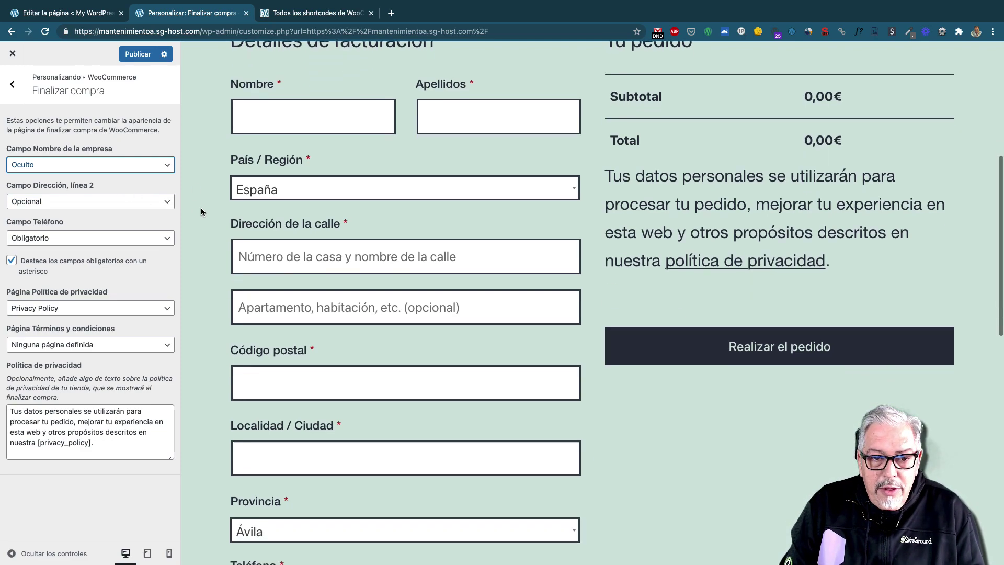
click(133, 205)
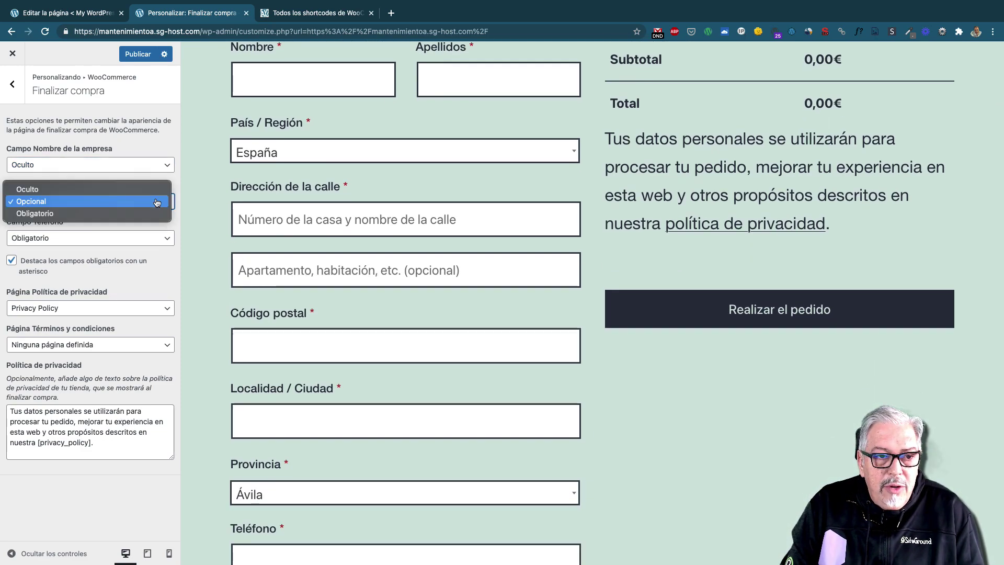
click(135, 189)
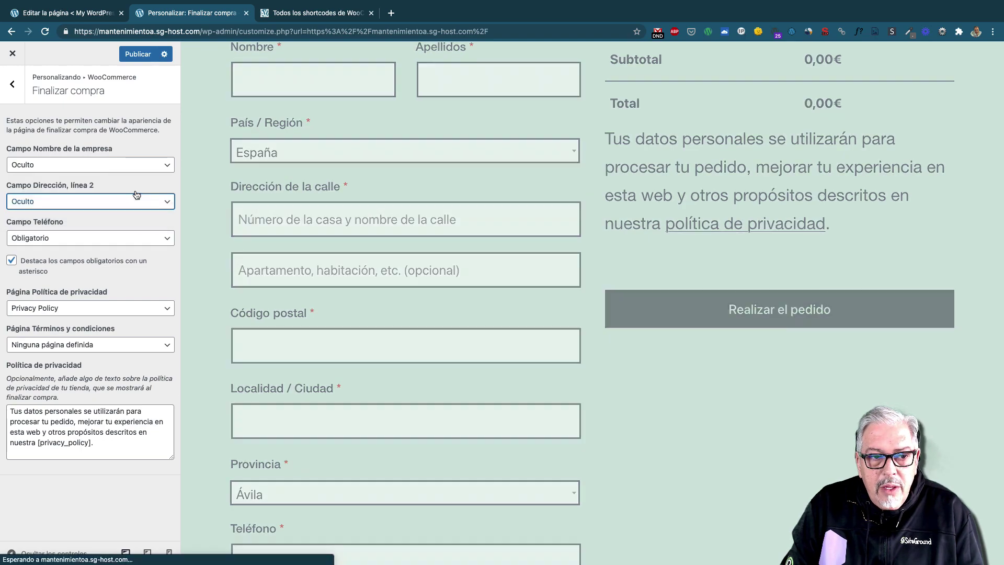
scroll(199, 279, down, 5)
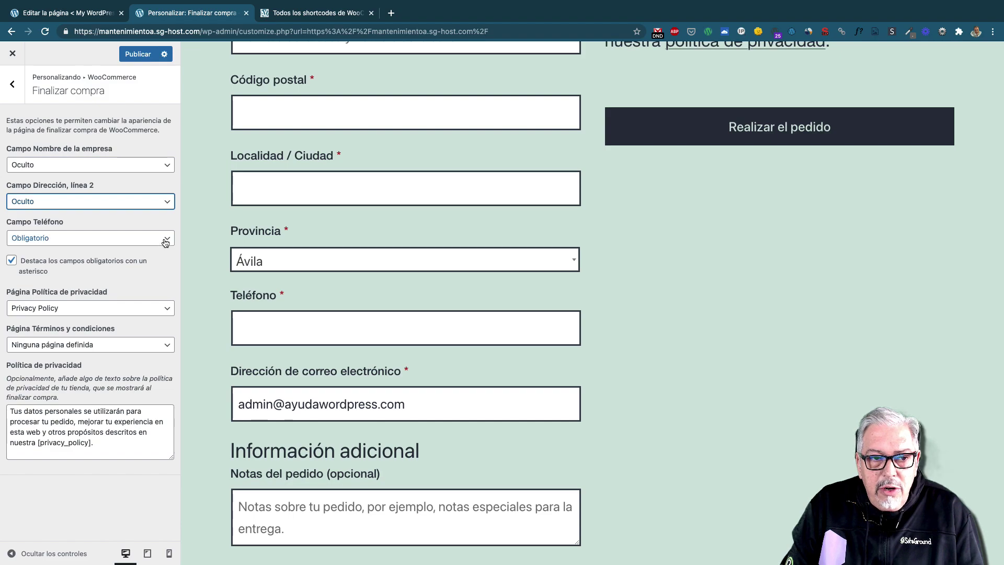
click(165, 239)
click(142, 226)
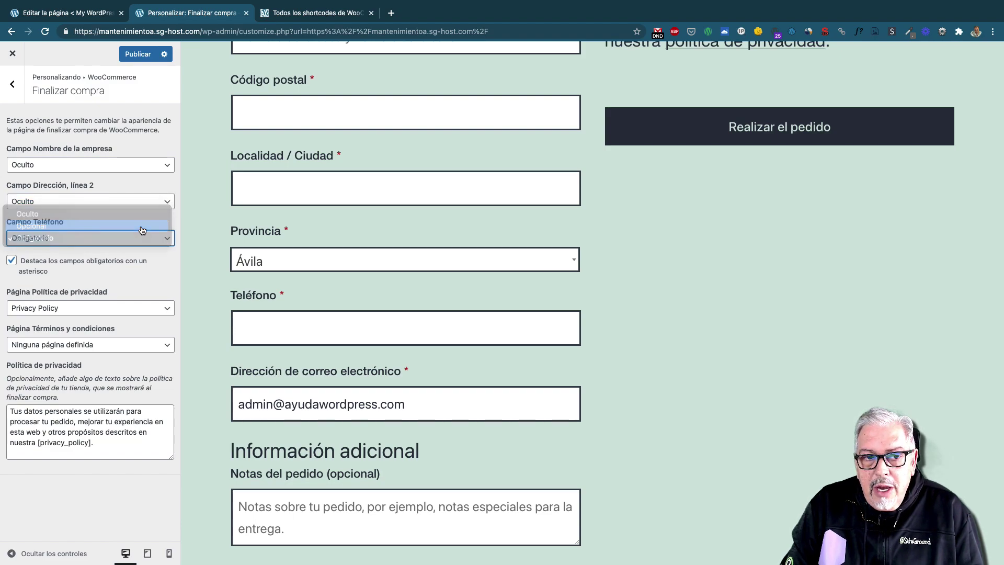
click(142, 235)
click(138, 225)
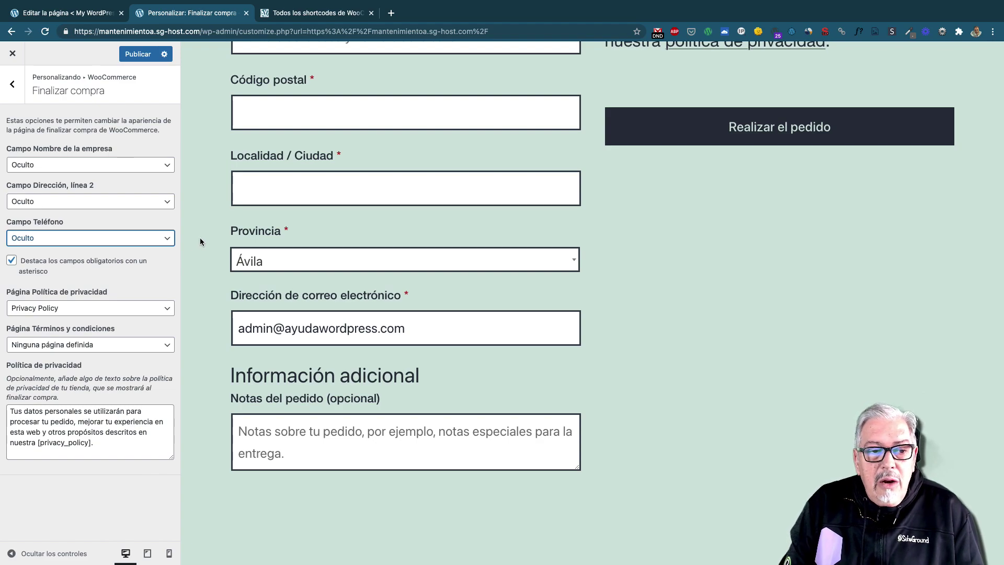
scroll(198, 277, up, 2)
scroll(197, 277, up, 5)
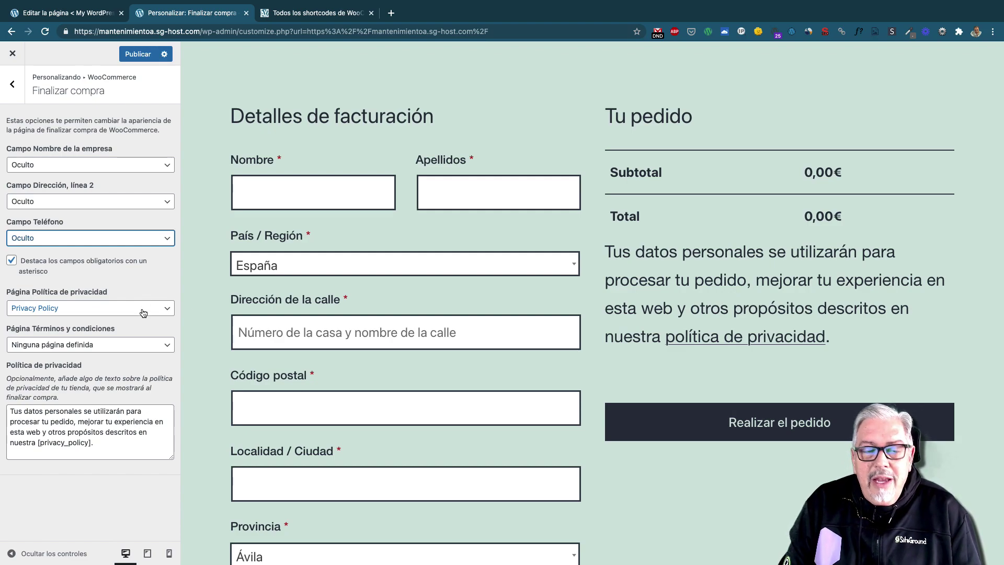
Step: Check the page choices for Términos y condiciones, keep Ninguna página definida, and publish the customizer changes
click(137, 346)
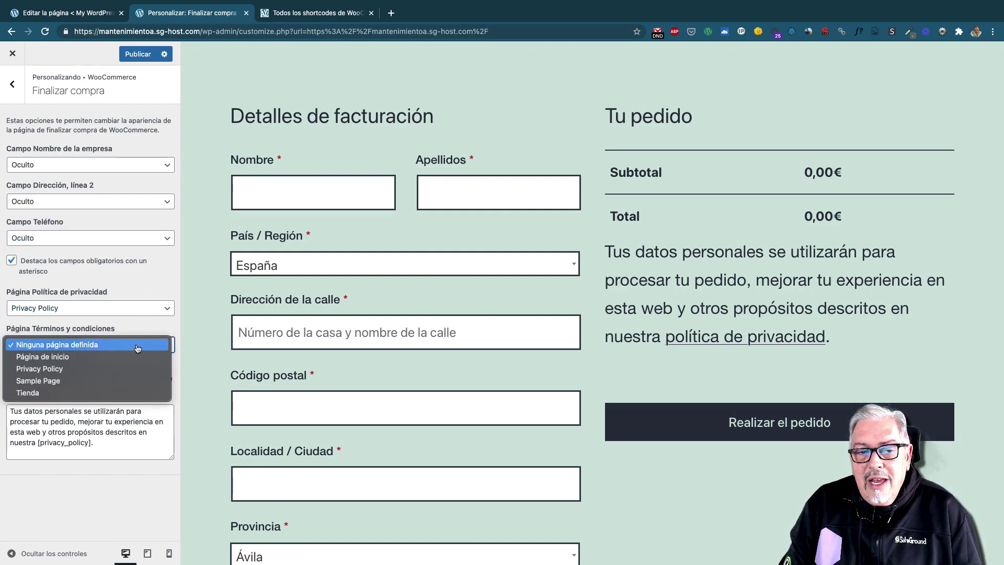
click(139, 333)
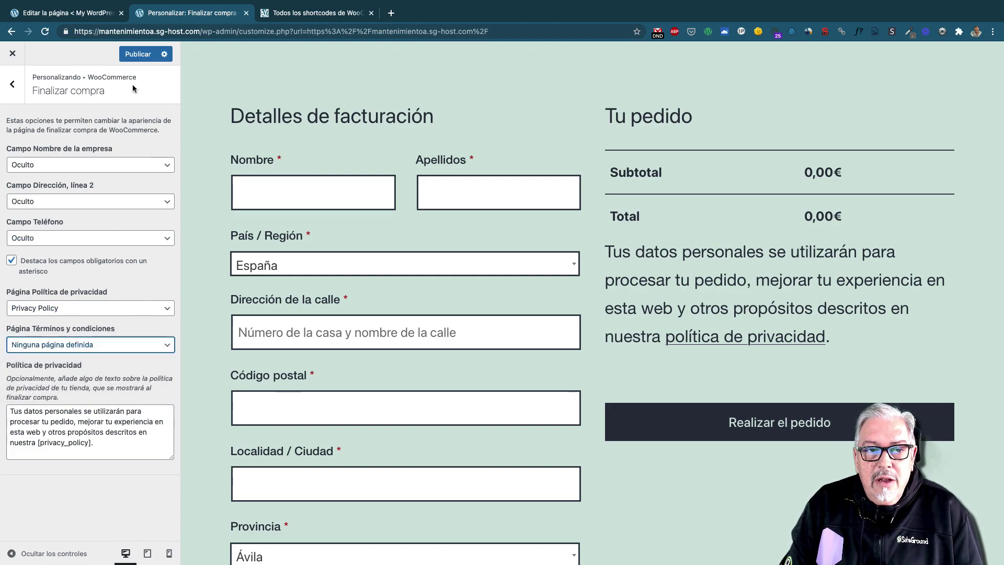
click(137, 53)
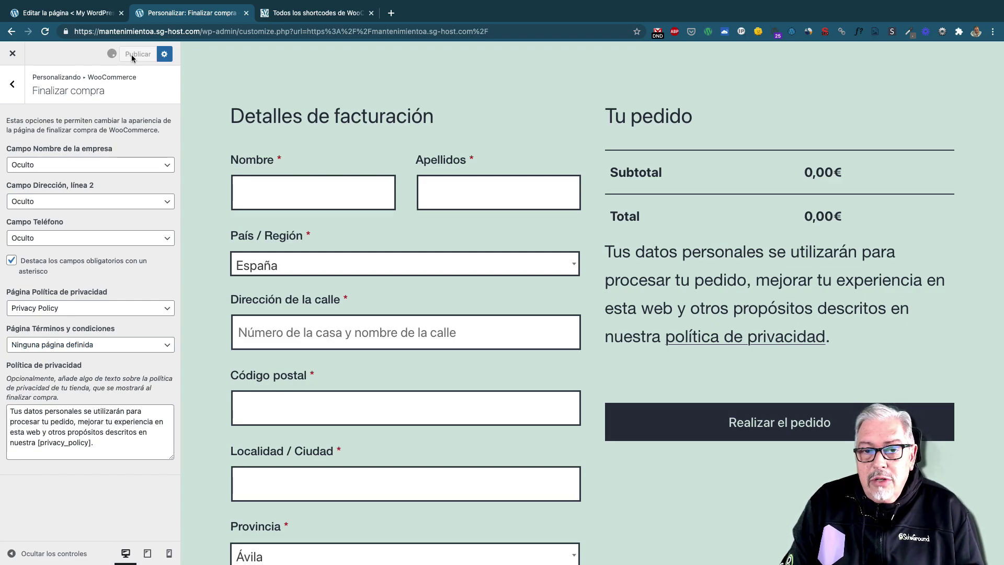
Step: Return to the main customizer sections and open the theme browser to change the active theme
click(12, 84)
click(15, 87)
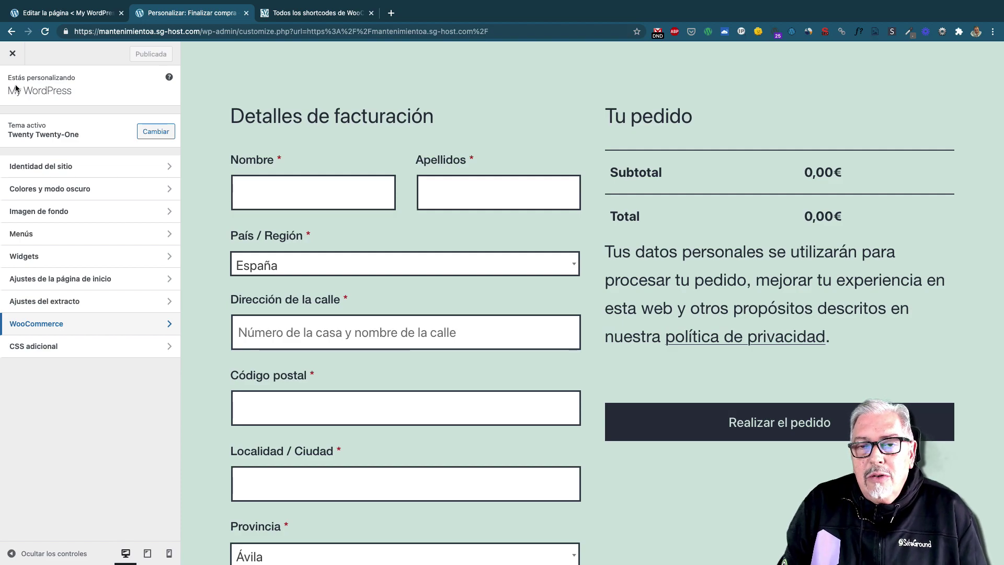
click(152, 134)
click(151, 136)
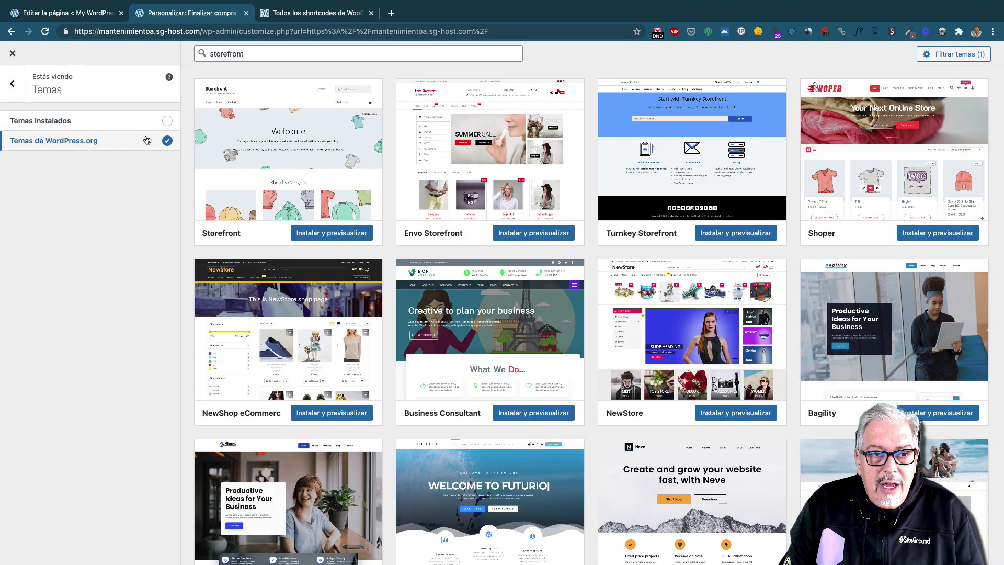
Step: Install and preview the Storefront theme, start its welcome tour, and open the Identidad del sitio settings
click(324, 235)
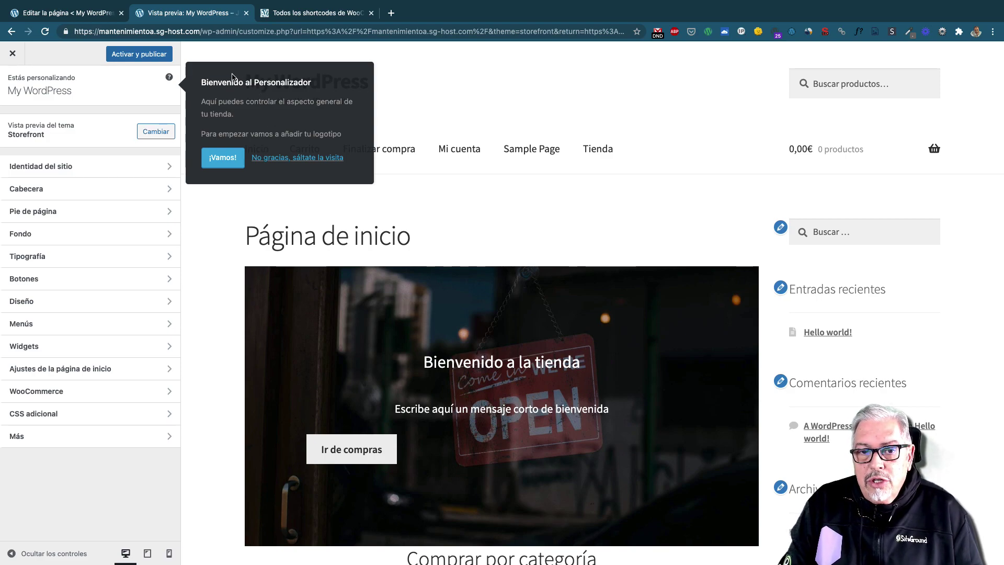
click(222, 153)
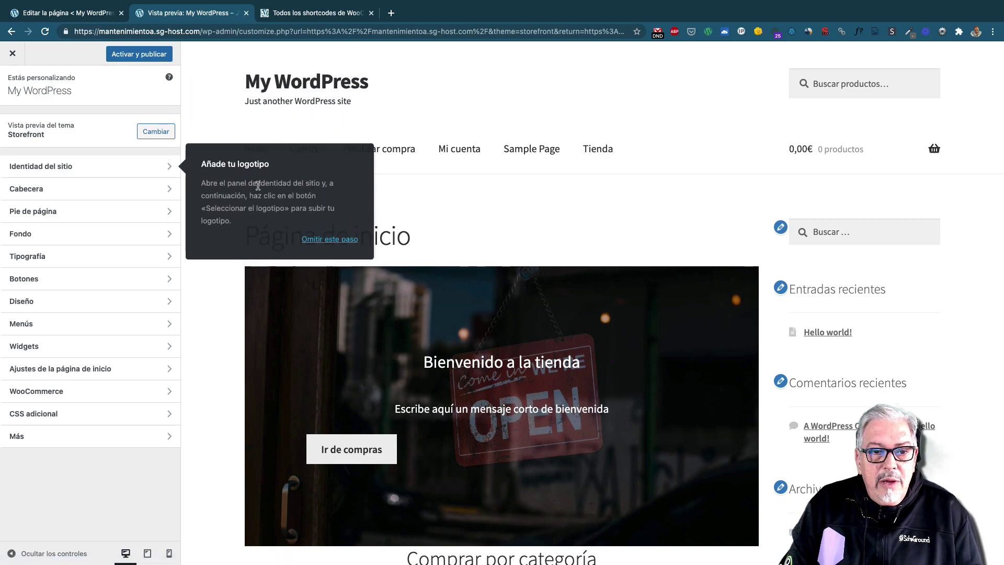
click(139, 168)
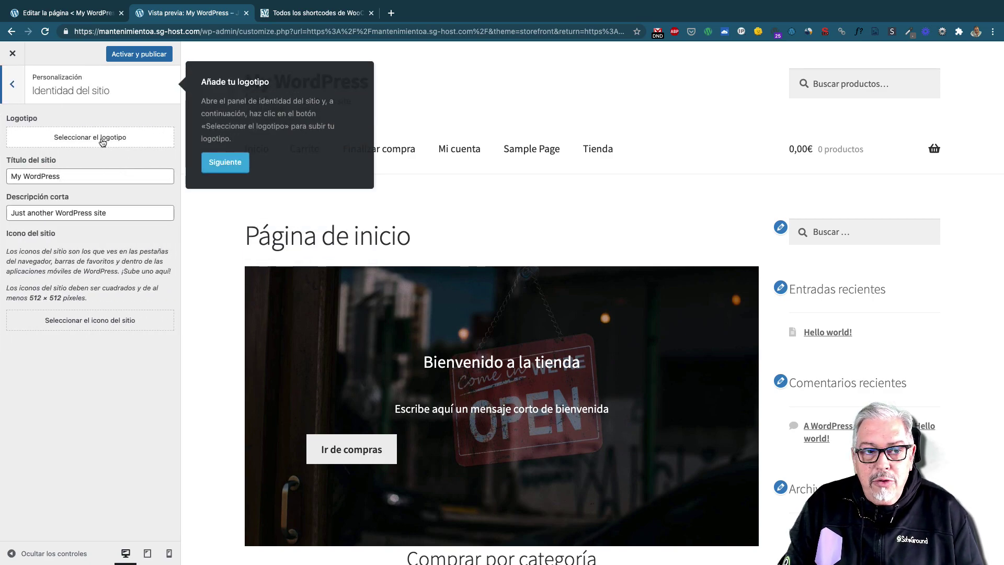
Step: Set the site title to "Mi tienda online" and the short description to "es una tienda especial"
triple_click(130, 176)
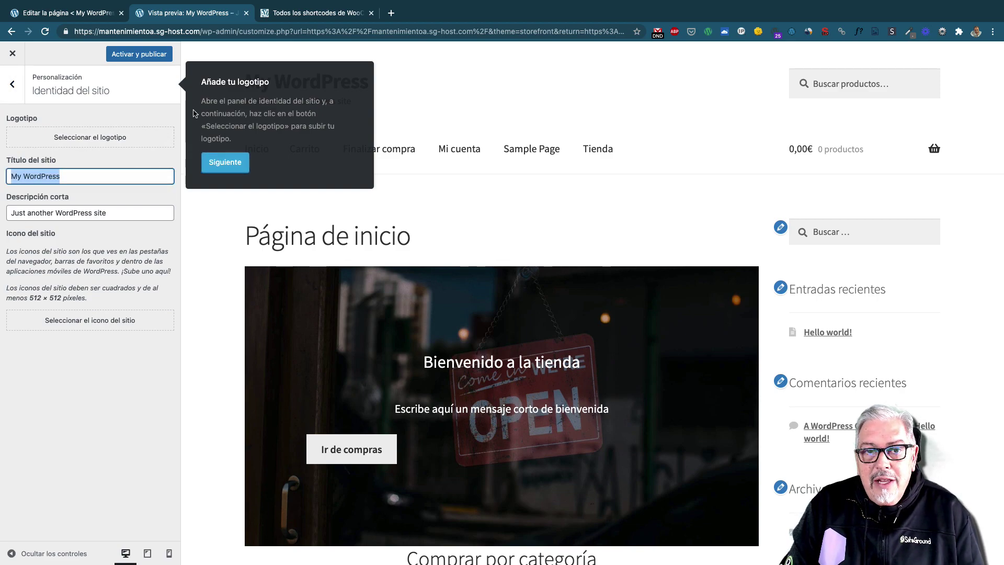
text(M)
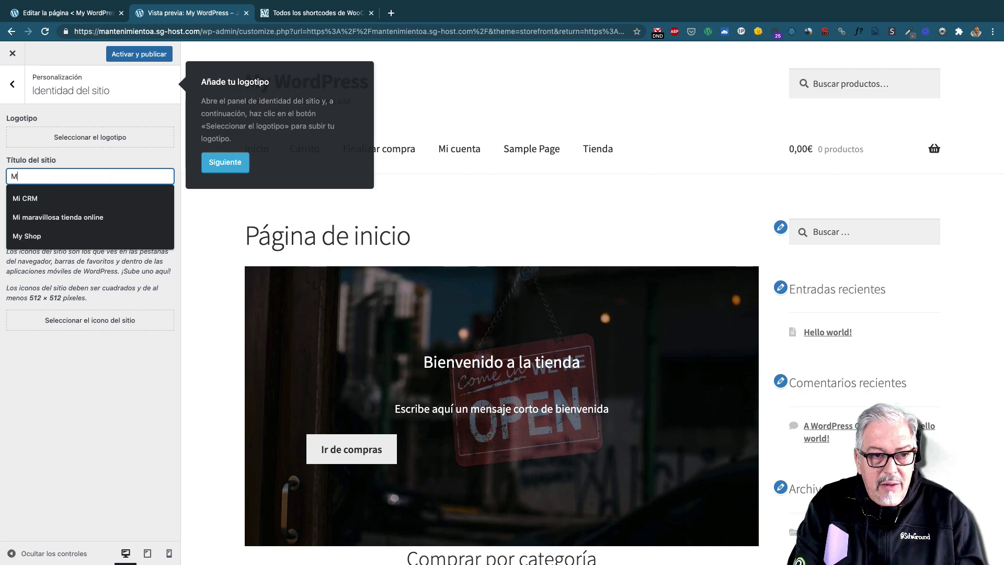
text(i tienda online)
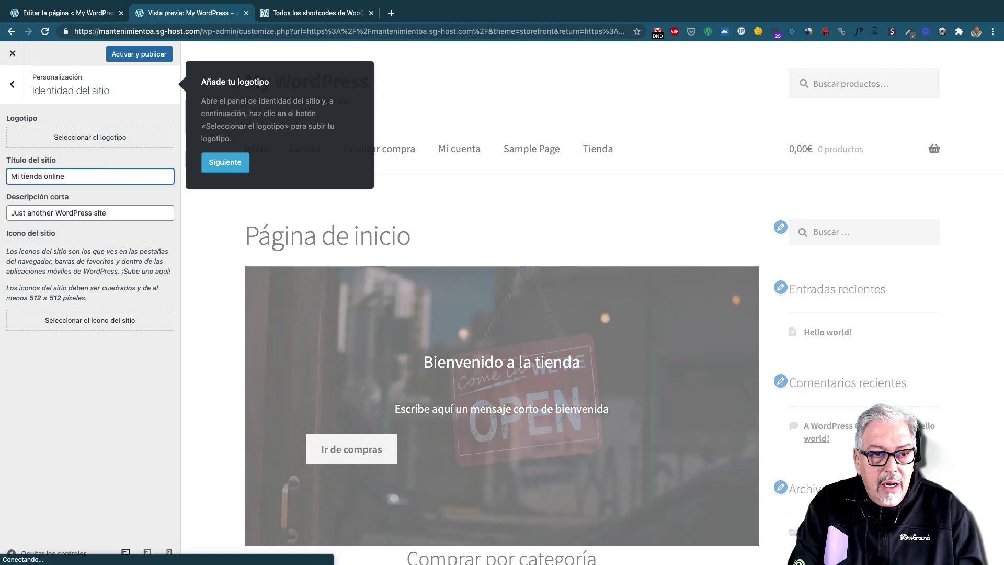
double_click(123, 209)
triple_click(122, 209)
text(es una tienda )
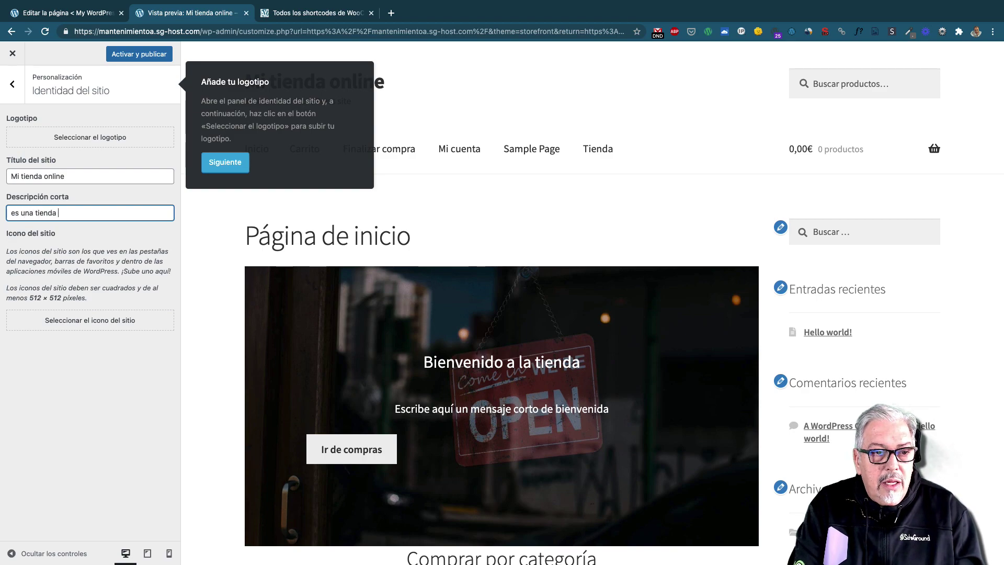
text(especial)
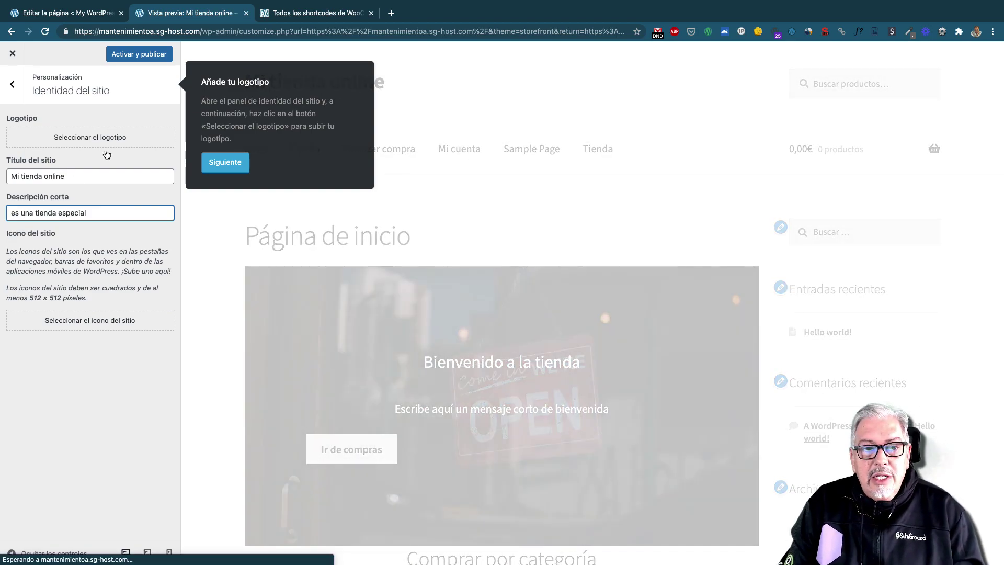
Step: Choose the pennant-1.jpg image from the media library as the site logo and accept the suggested crop
click(111, 144)
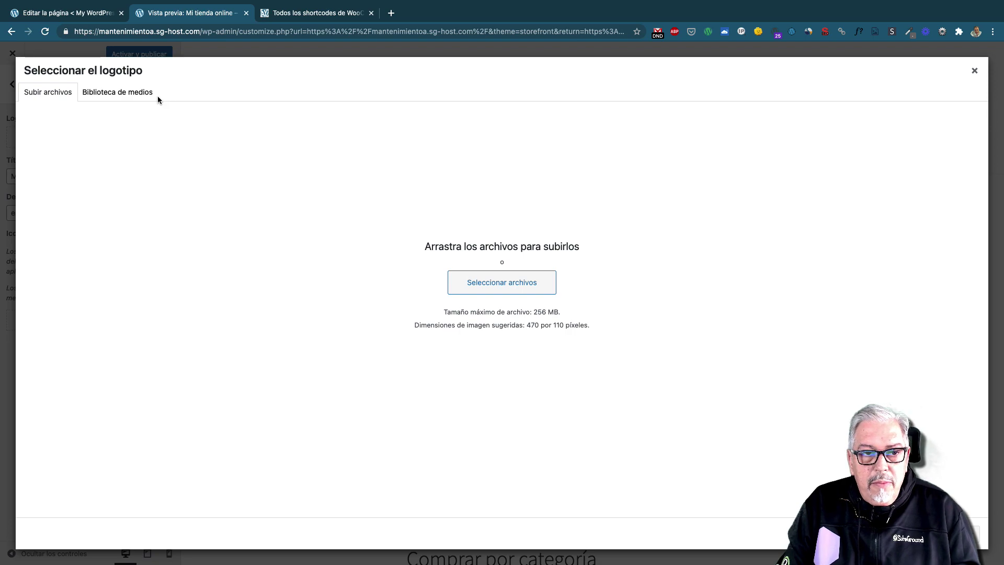
click(143, 95)
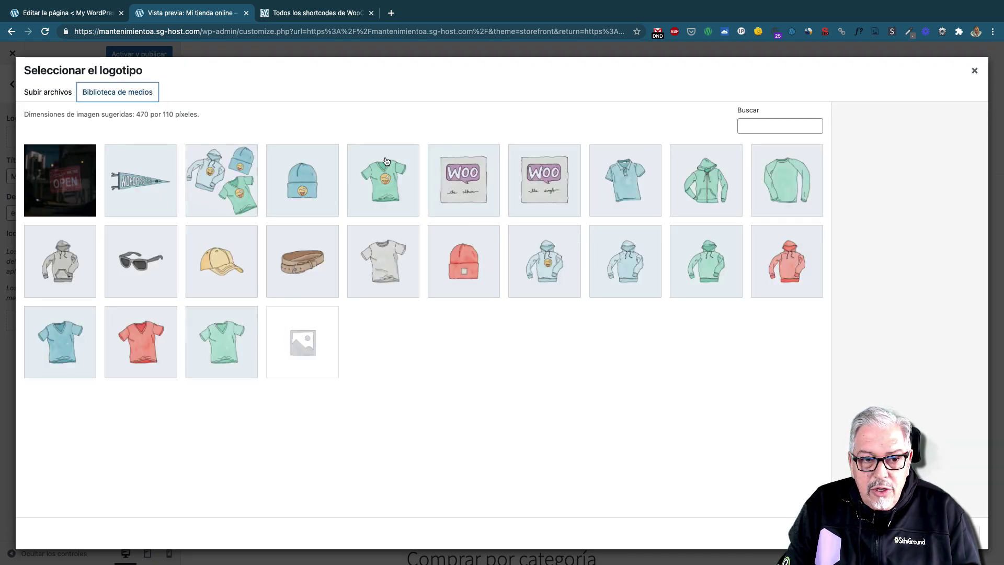
click(175, 187)
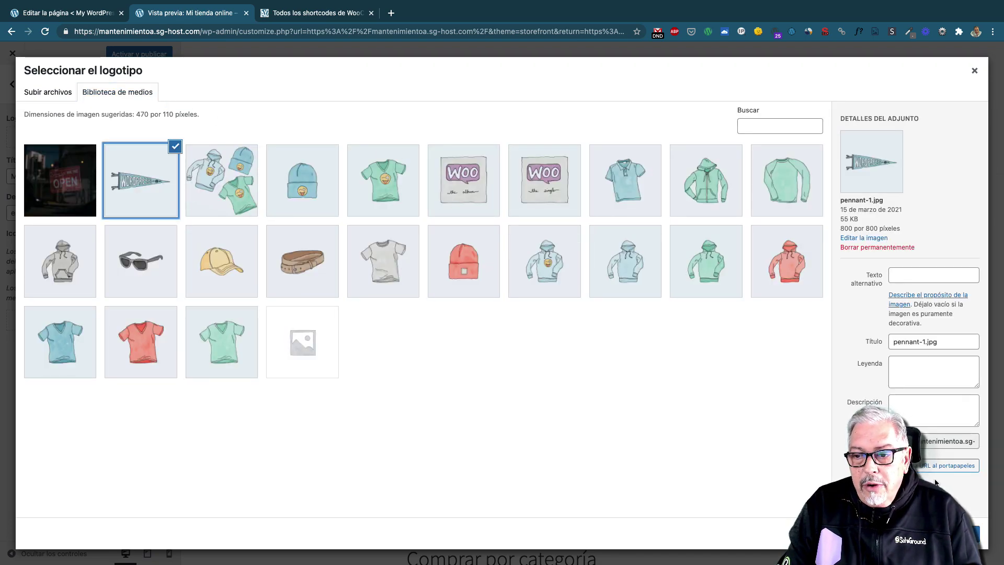
click(963, 533)
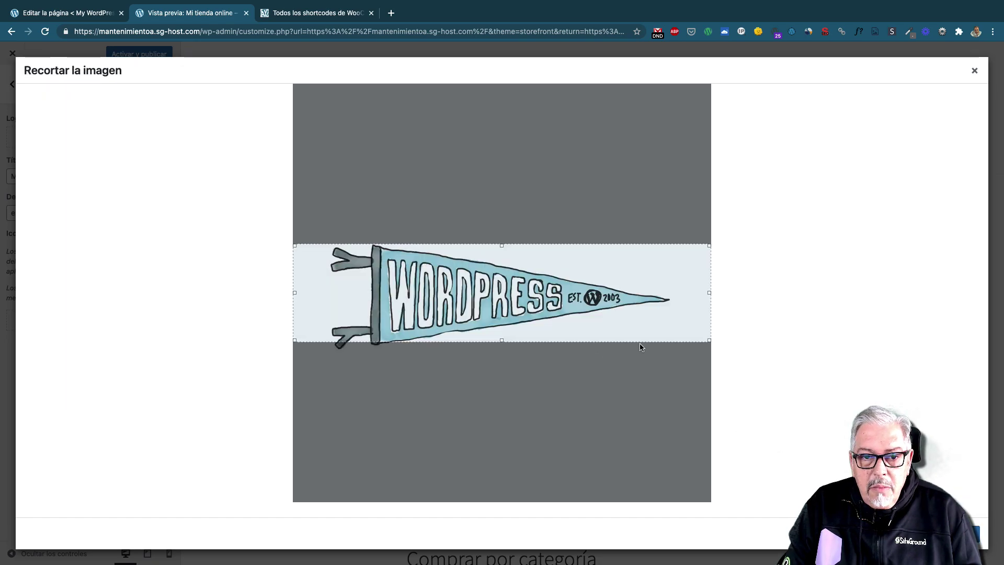
click(963, 533)
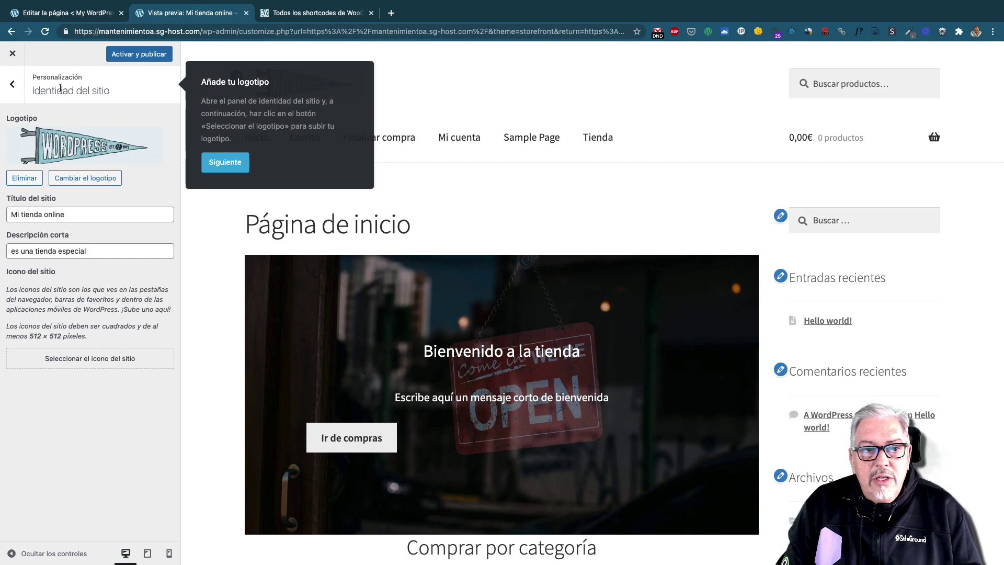
Step: Check the logo in the preview and Identidad del sitio, and look over the Cabecera background image and color options
click(13, 85)
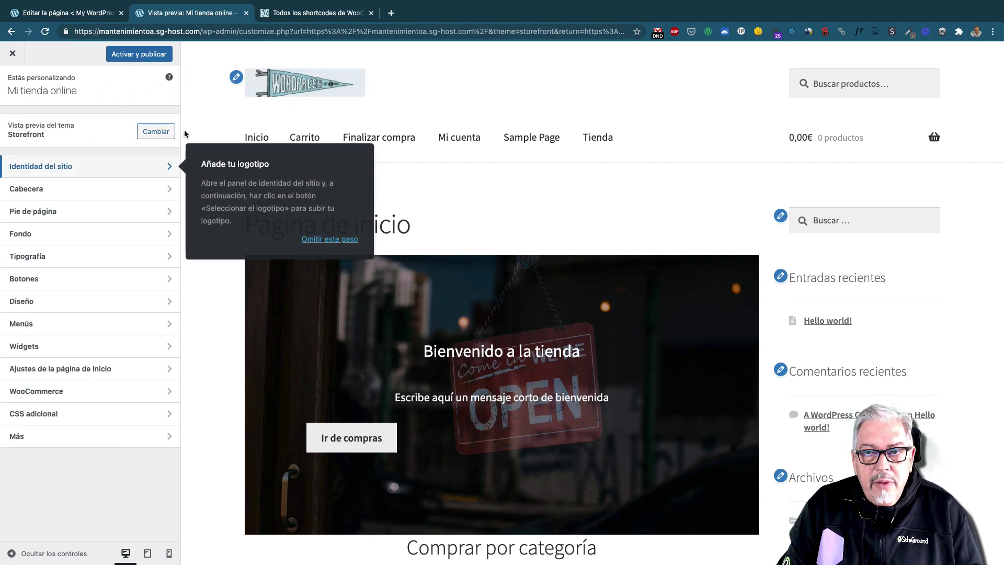
click(128, 174)
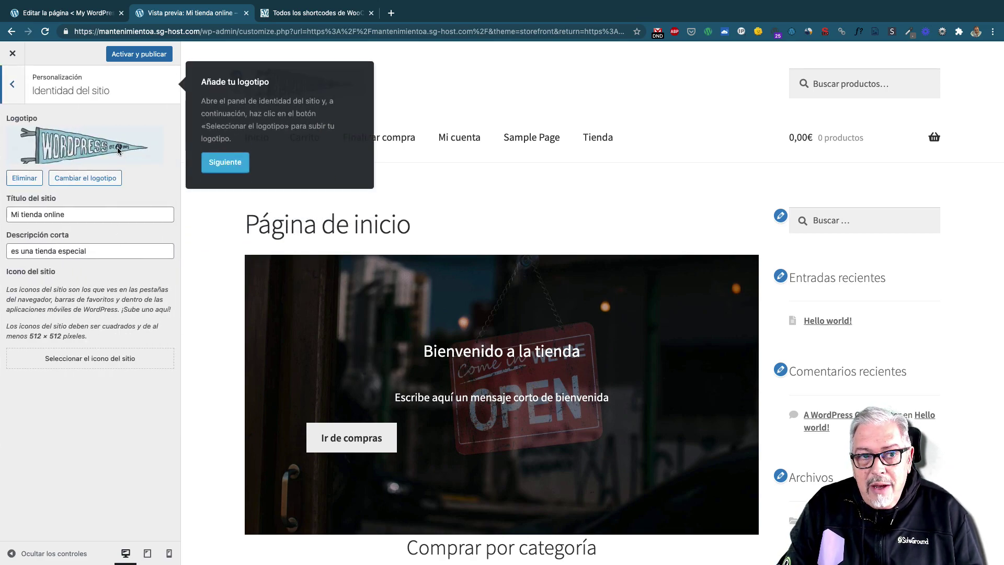
click(13, 86)
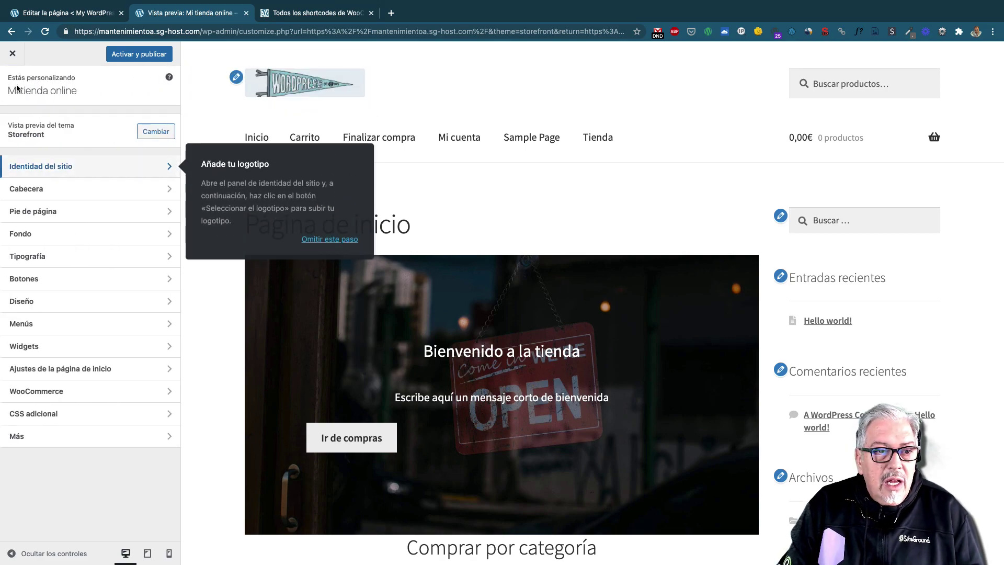
click(104, 195)
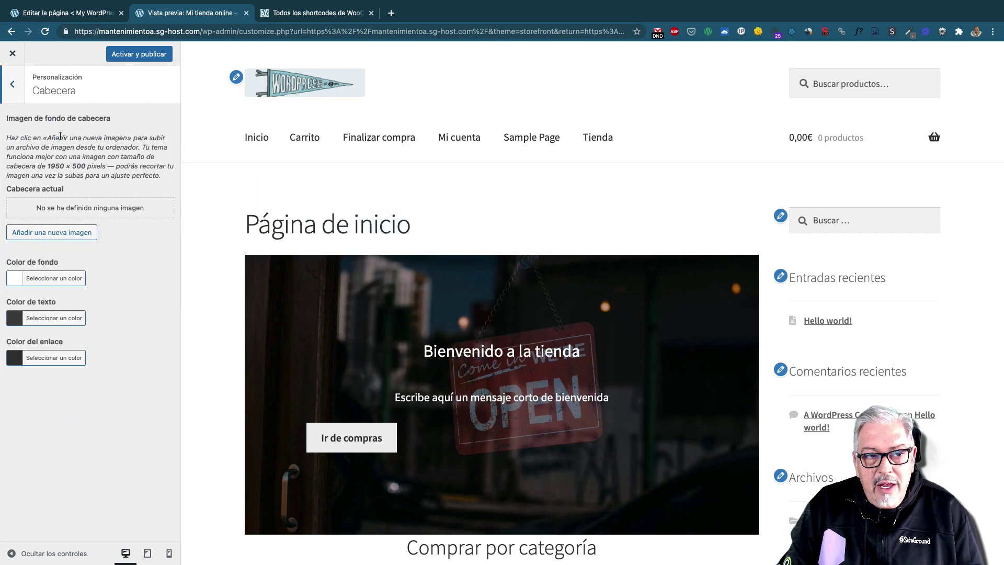
click(13, 86)
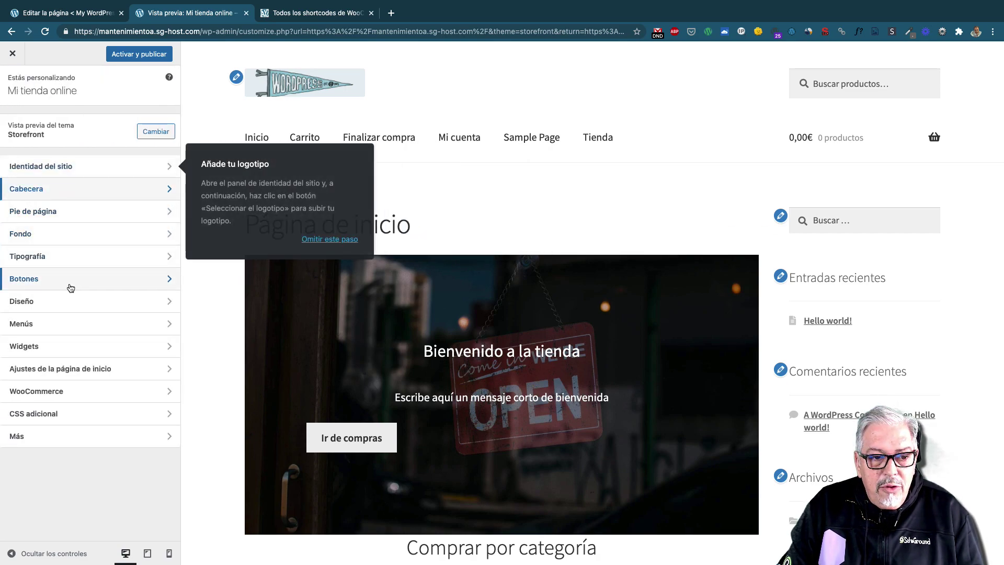
Step: In the WooCommerce settings, briefly try the store notice on and off, and look over the Catálogo de productos options
click(74, 392)
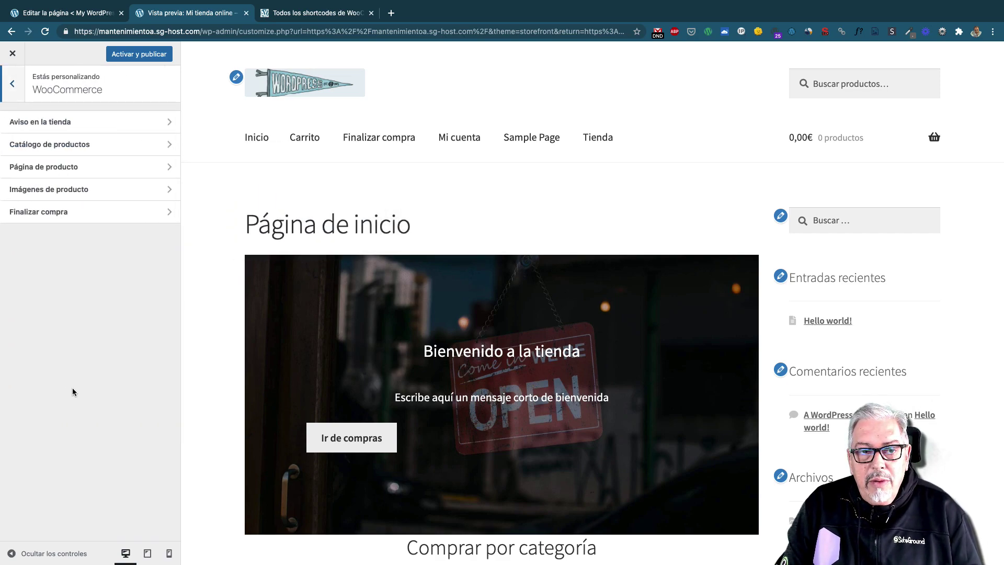
click(123, 120)
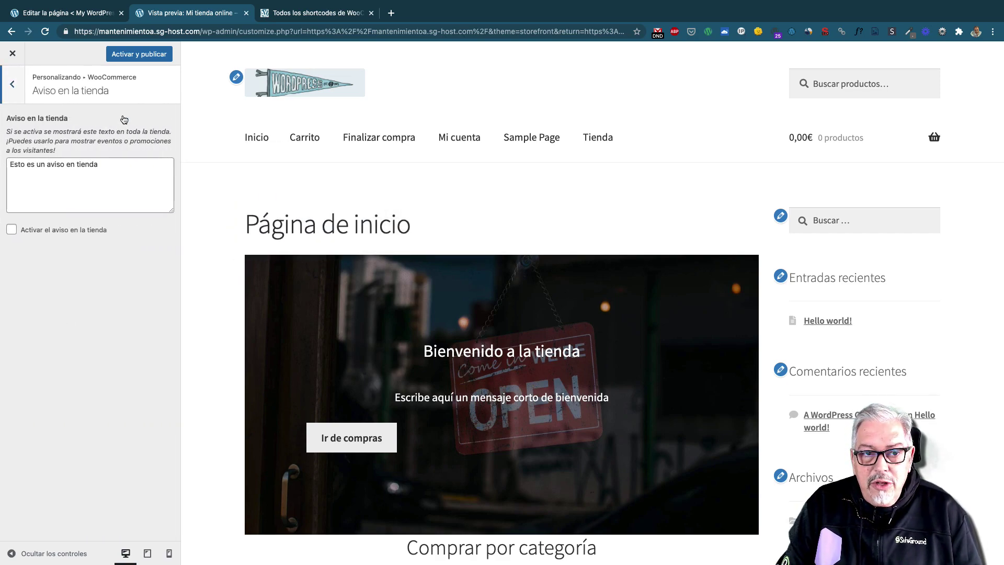
click(12, 229)
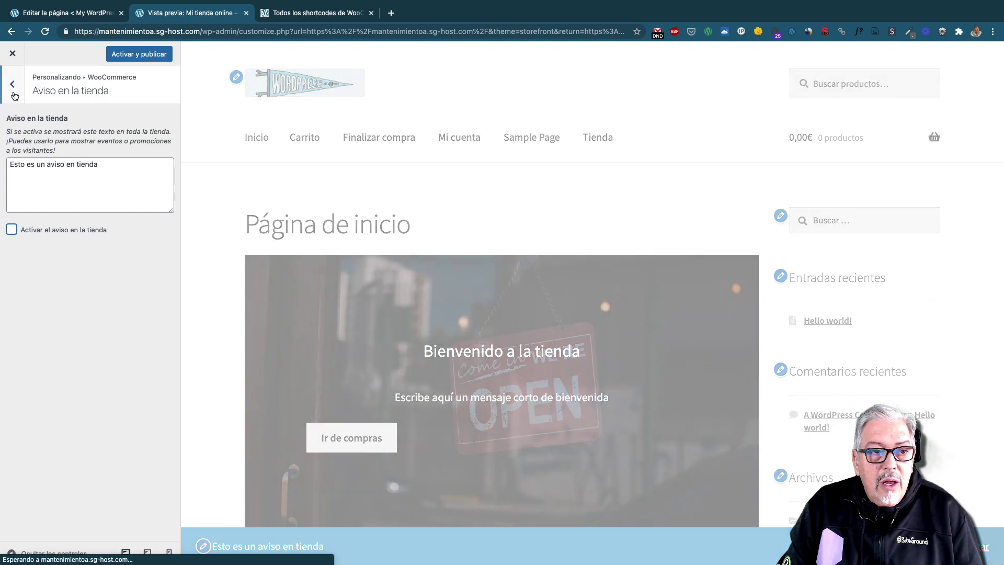
click(12, 84)
click(82, 145)
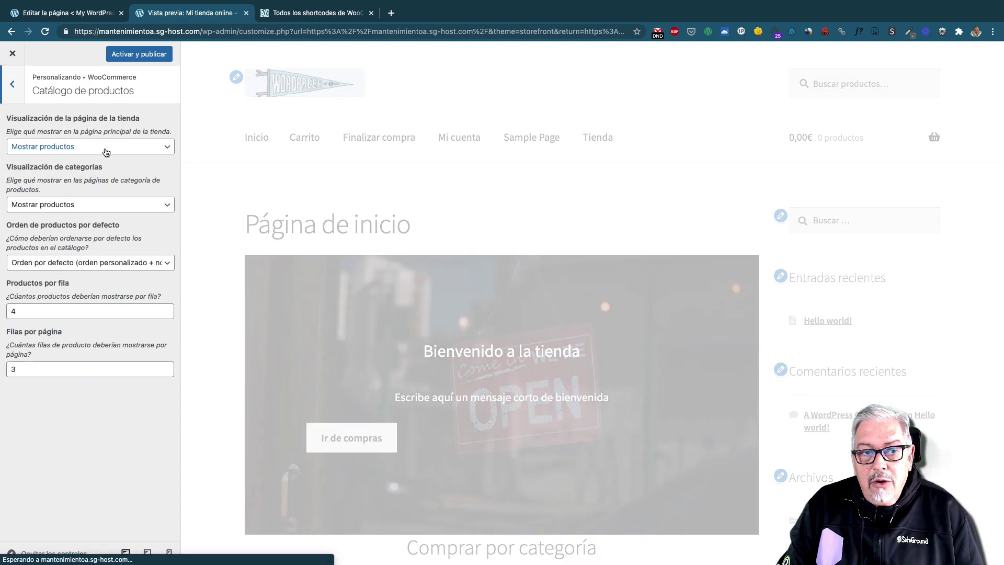
click(12, 85)
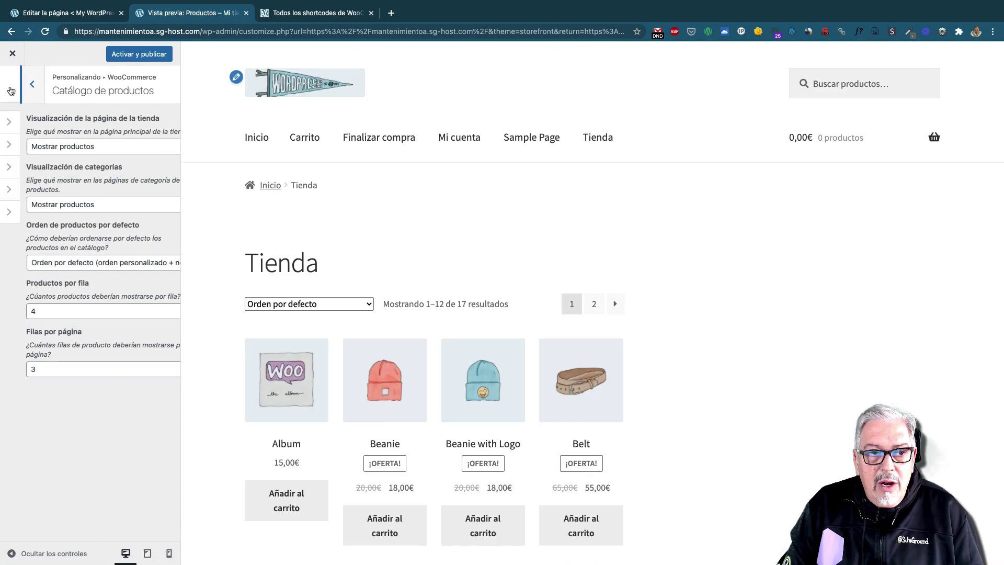
Step: Open the Página de producto settings and examine the sticky add-to-cart bar on the Album product in the preview
click(88, 167)
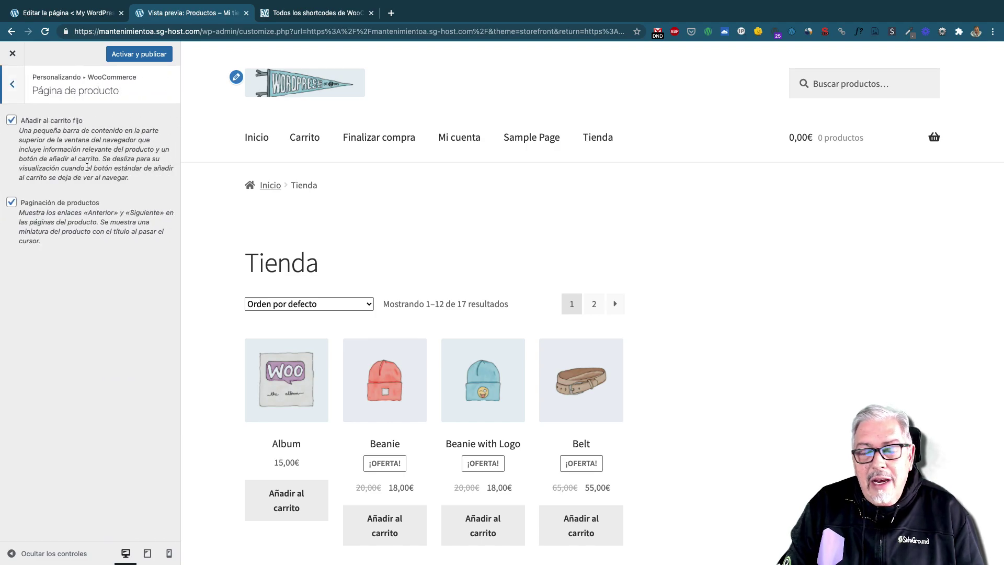
click(295, 374)
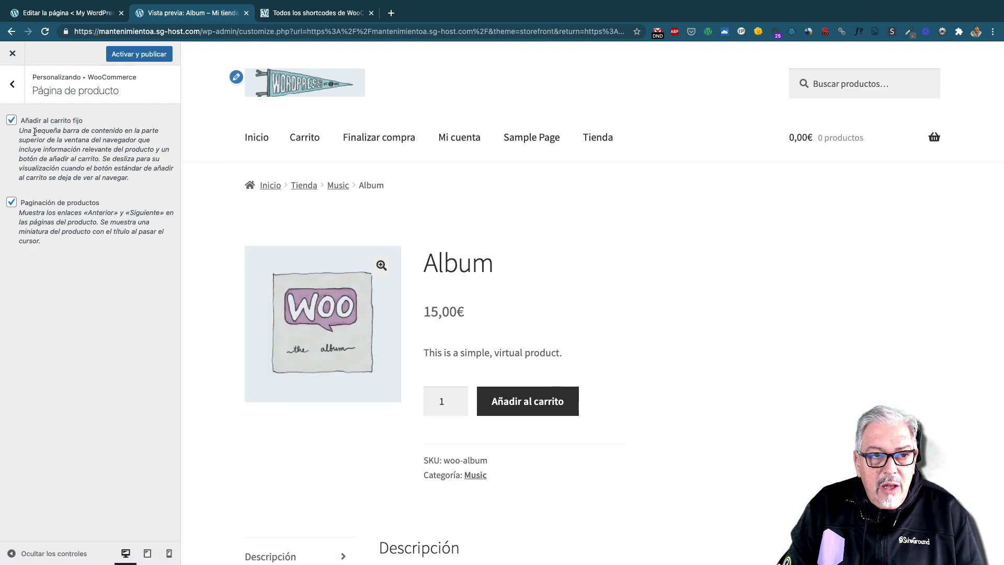
scroll(607, 218, down, 5)
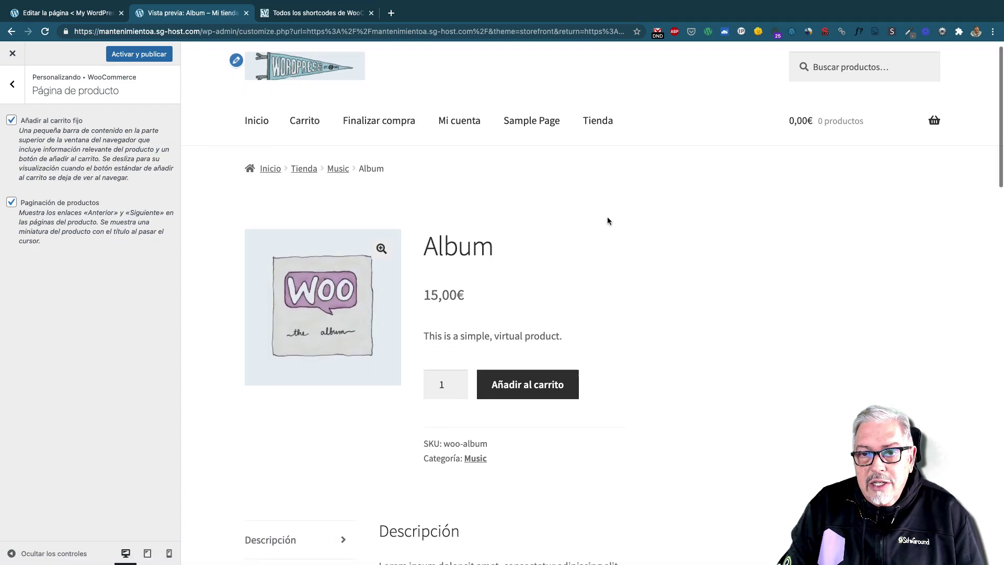
scroll(607, 218, down, 6)
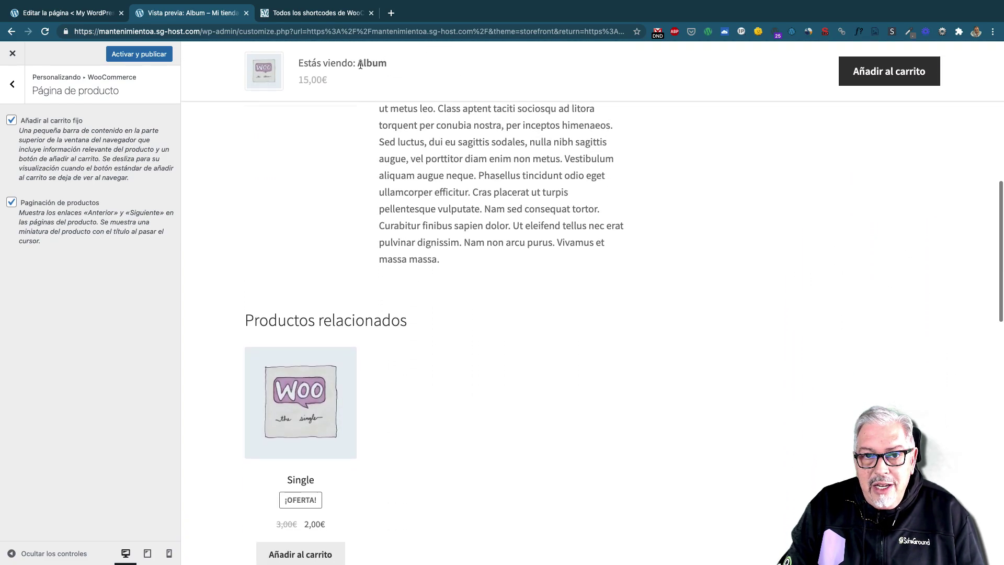
scroll(616, 189, up, 2)
scroll(618, 192, up, 10)
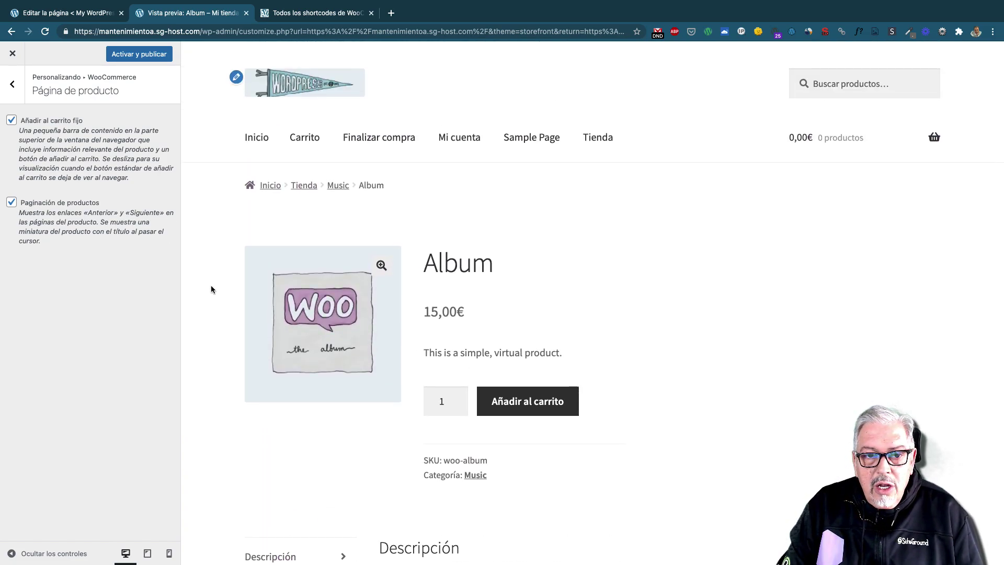
scroll(211, 290, down, 5)
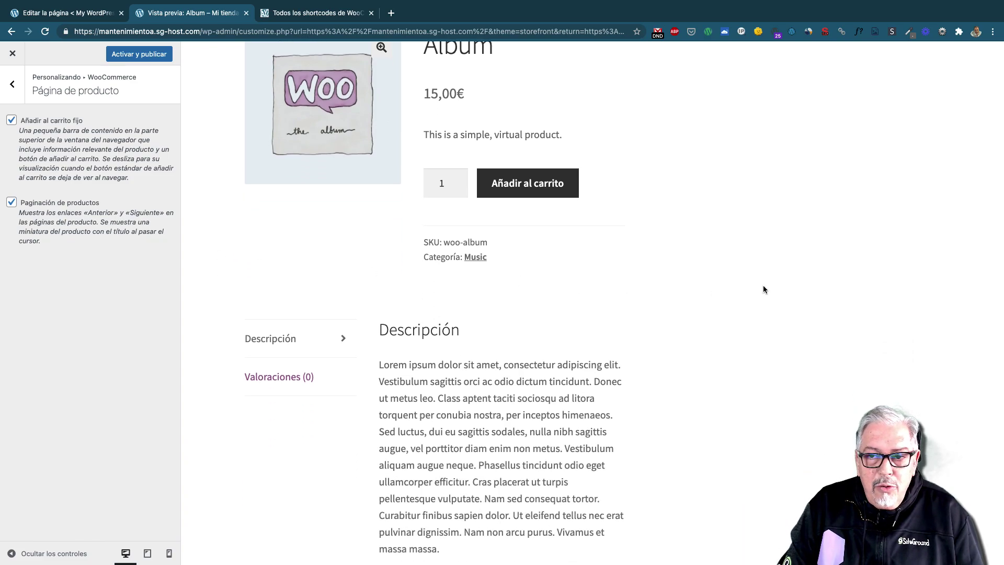
scroll(720, 277, up, 5)
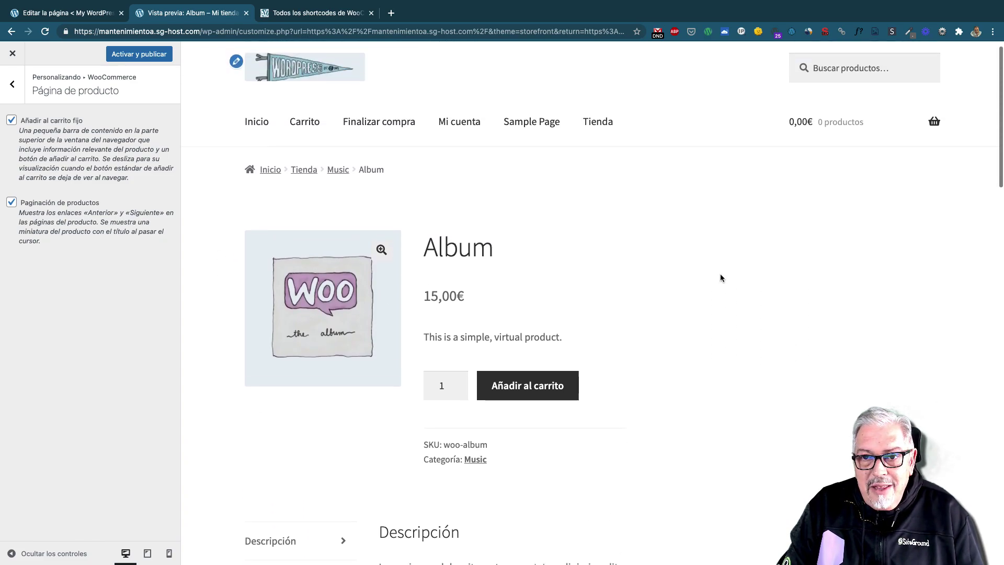
Step: Review the Imágenes de producto options and the Finalizar compra fields with their checkout preview, and return to the WooCommerce sections
click(13, 85)
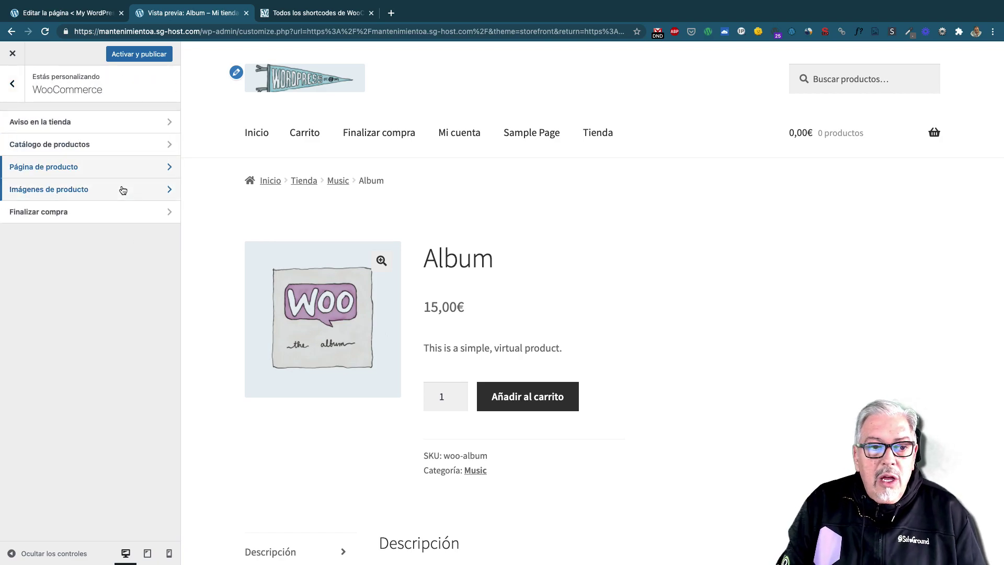
click(122, 189)
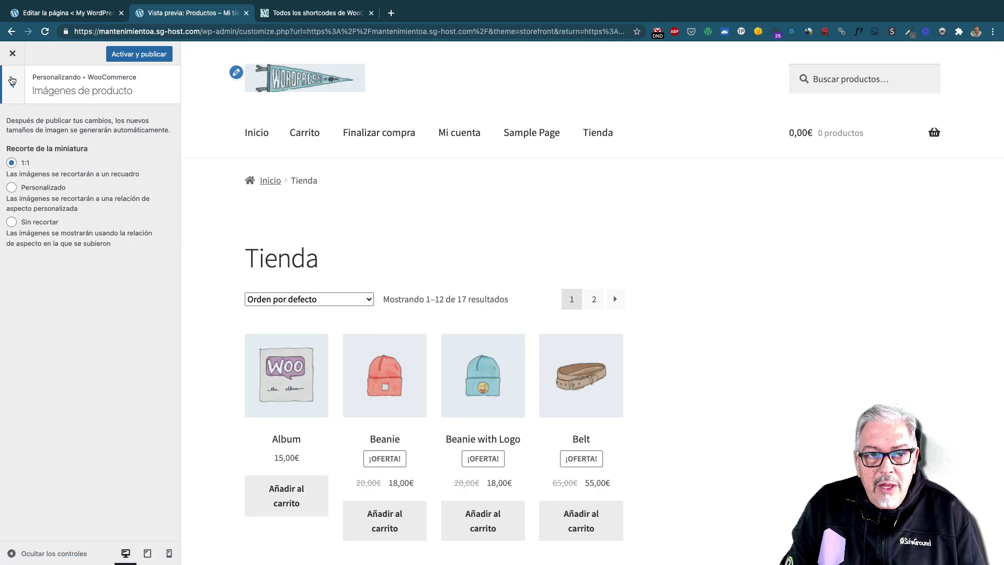
click(13, 81)
click(85, 212)
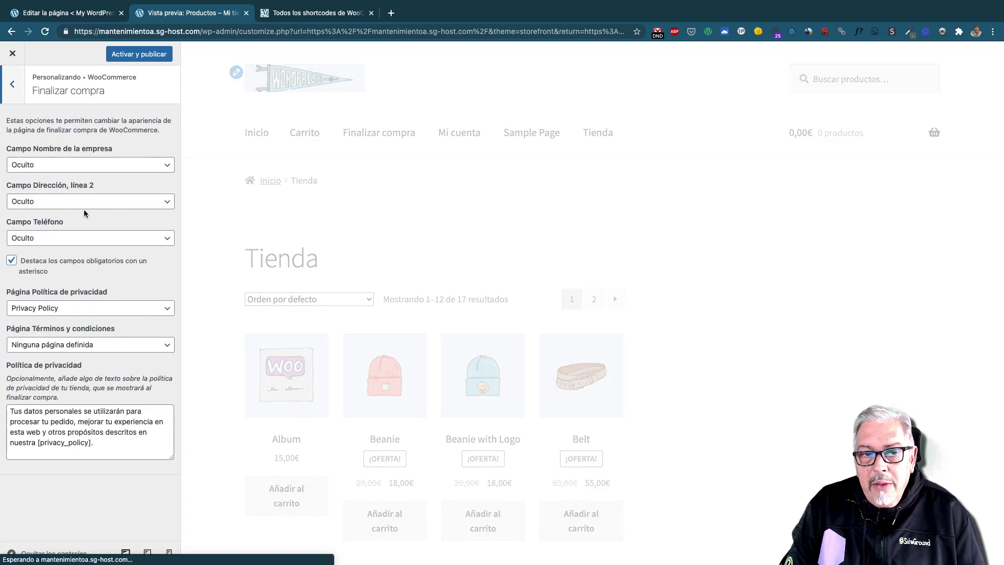
scroll(569, 217, down, 3)
scroll(567, 220, down, 2)
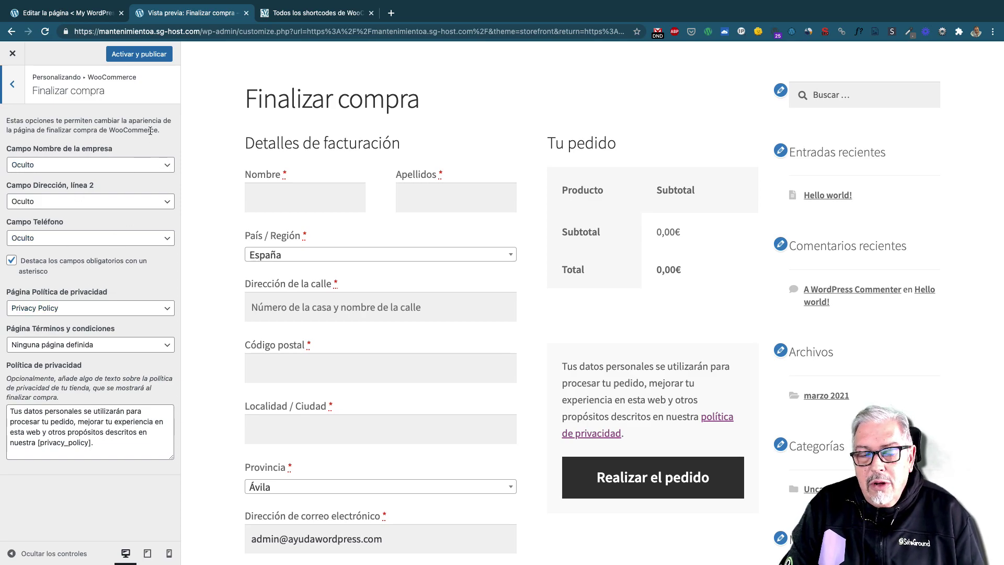
click(13, 85)
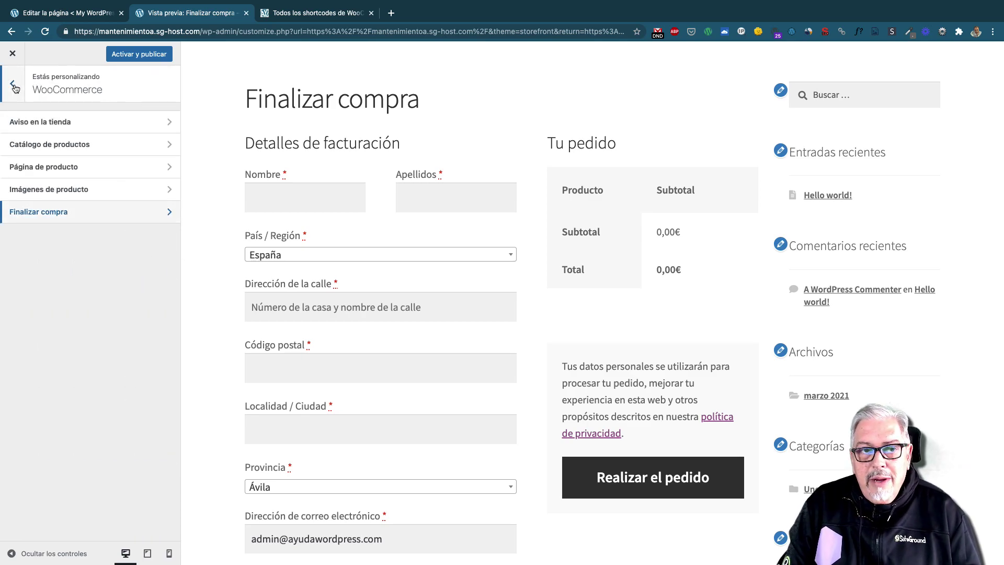
Step: Find the Astra theme among the WordPress.org themes by searching for "astra", and install and preview it
click(14, 84)
click(155, 131)
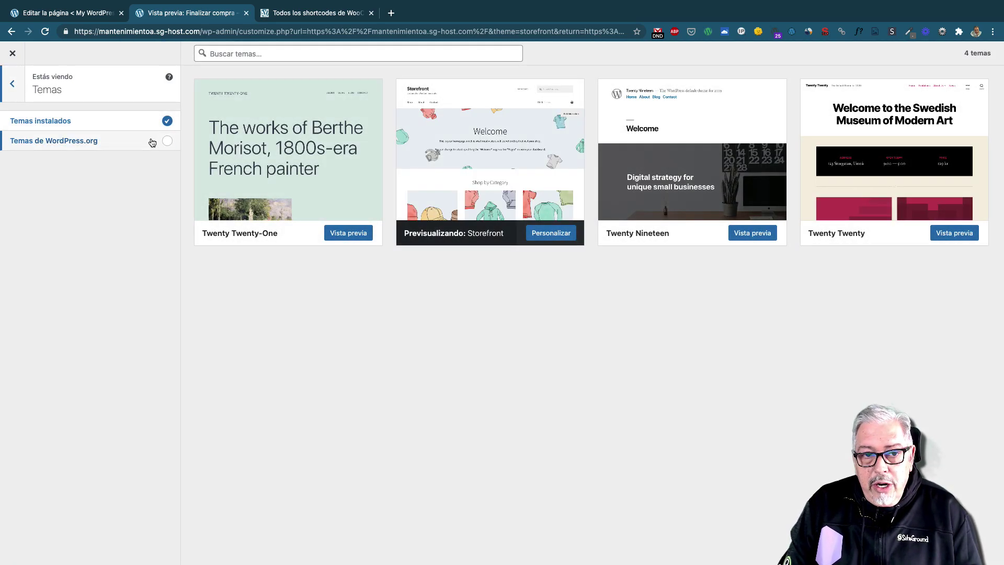
click(157, 142)
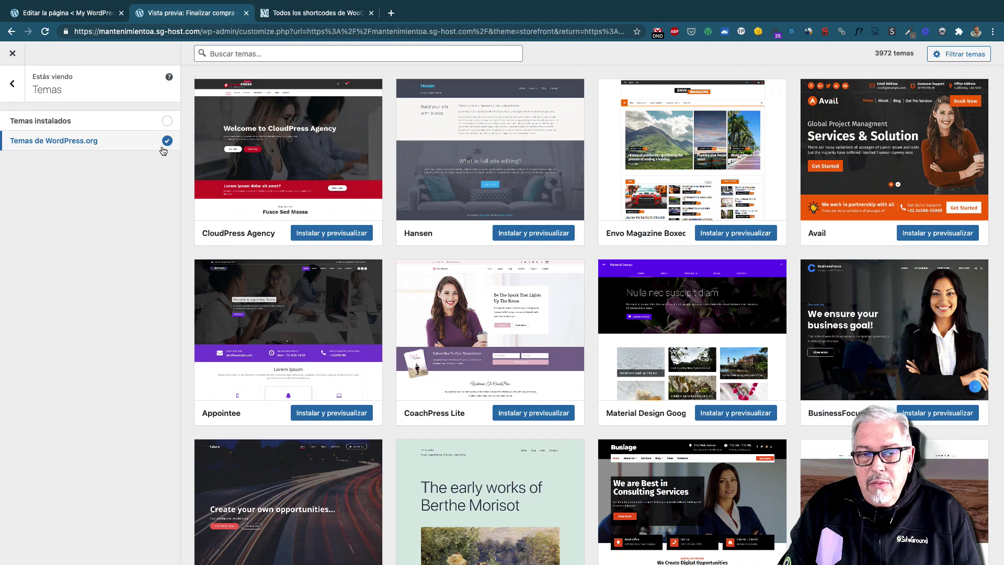
click(321, 54)
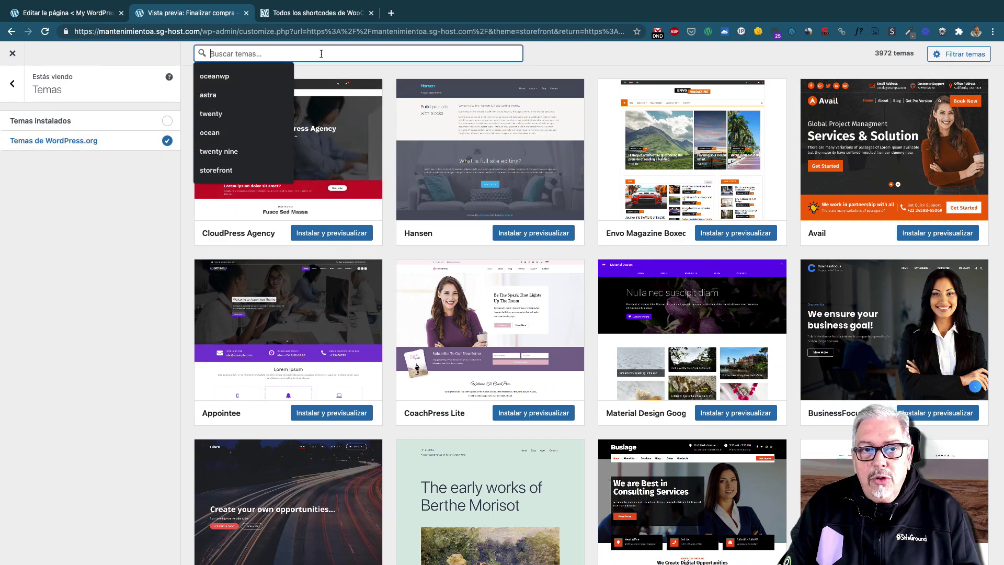
text(astra)
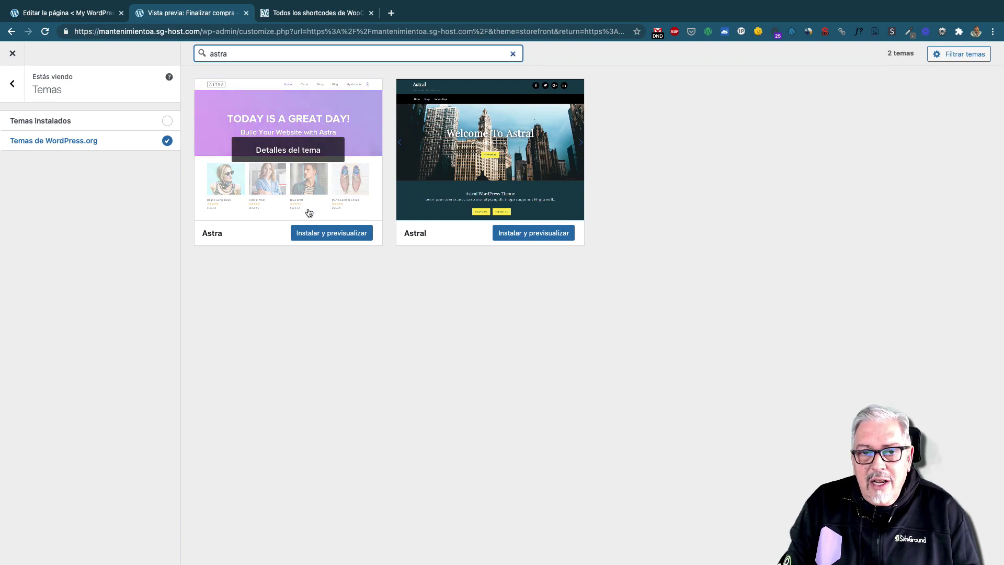
click(327, 233)
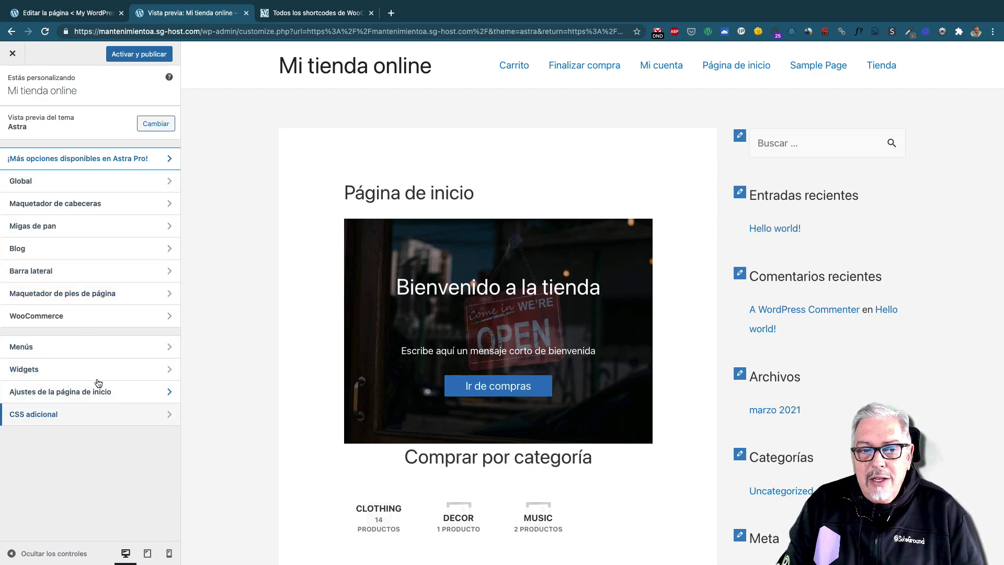
Step: Look over Astra's Global typography and color sections and the Maquetador de cabeceras layout options
click(131, 188)
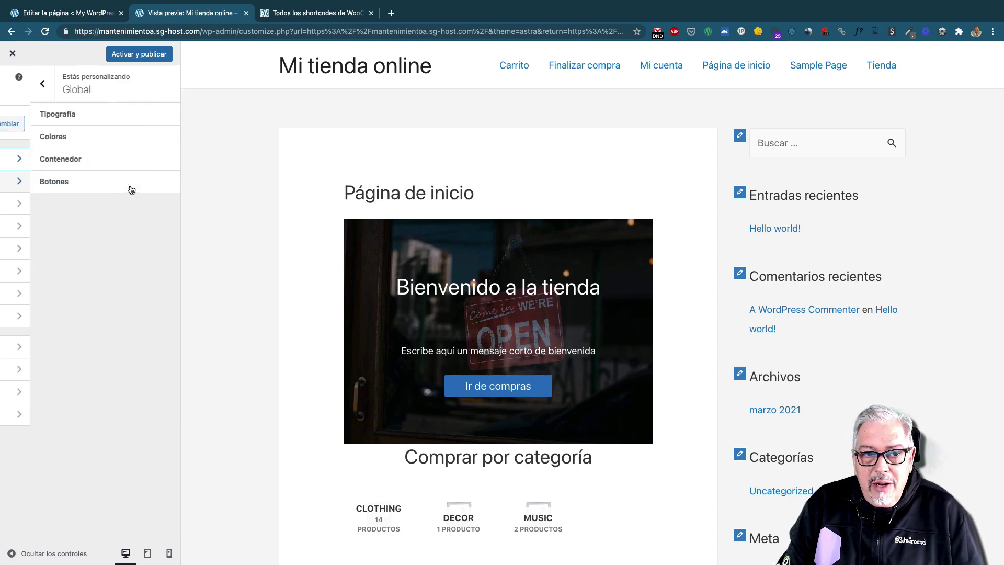
click(132, 121)
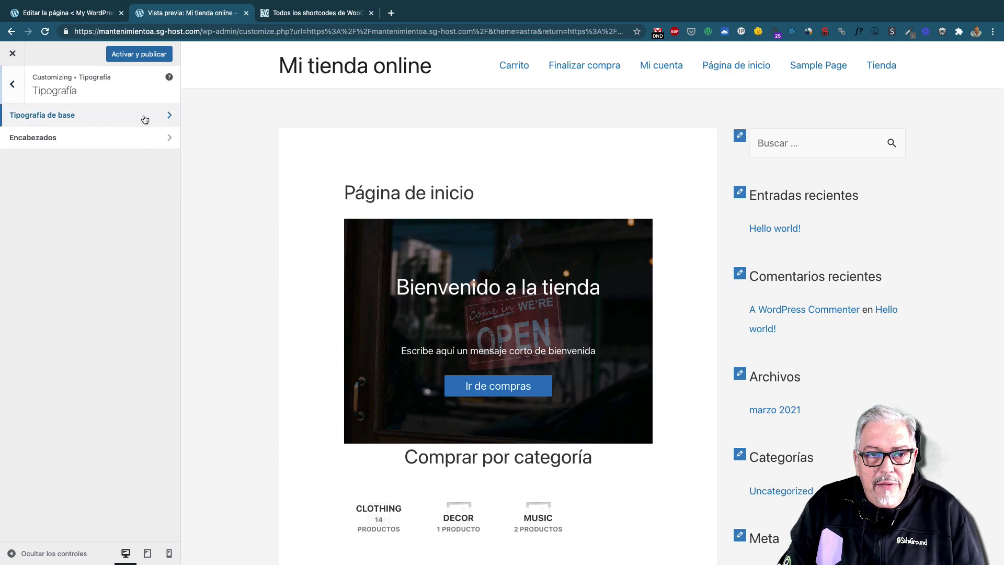
click(142, 116)
click(12, 84)
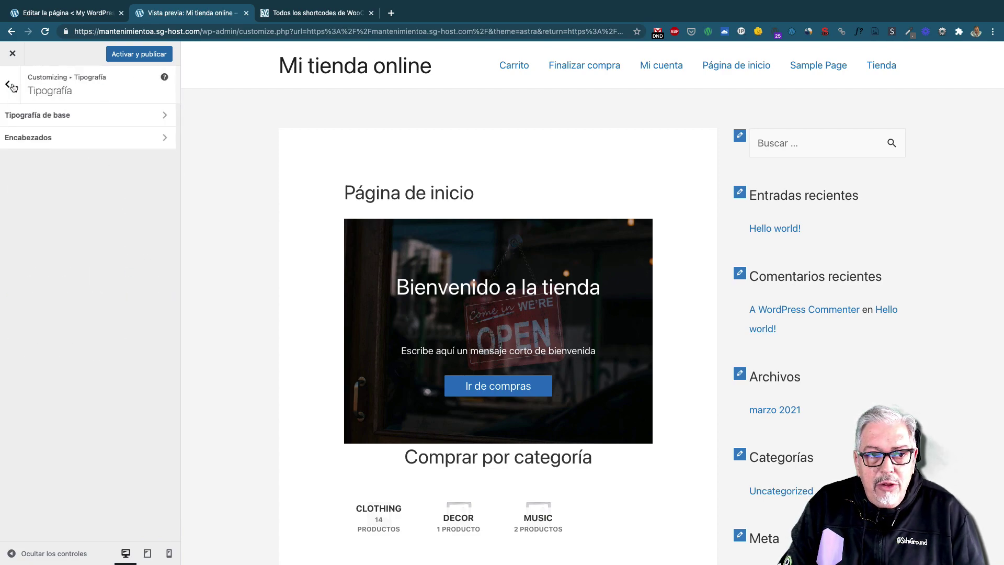
key(Escape)
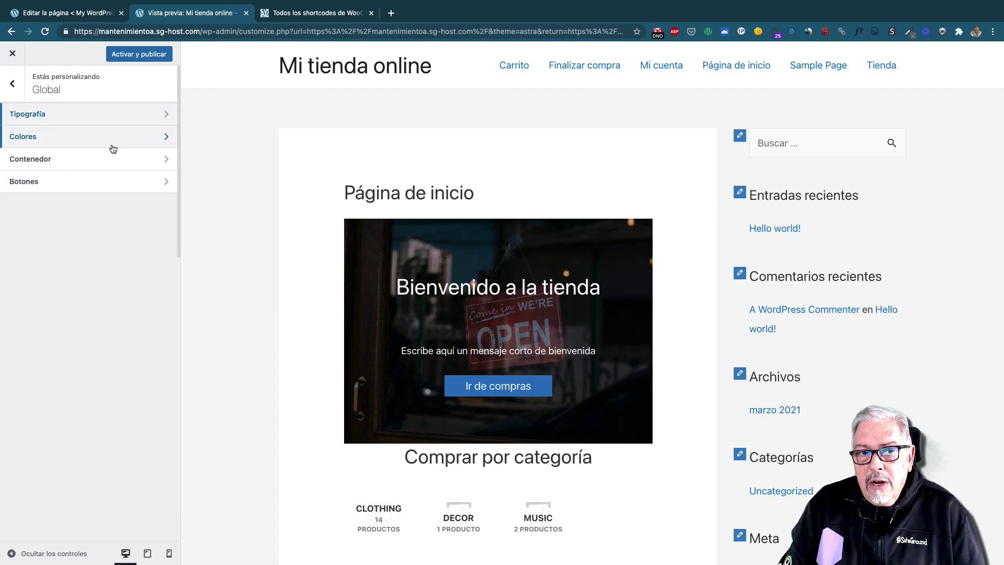
click(13, 83)
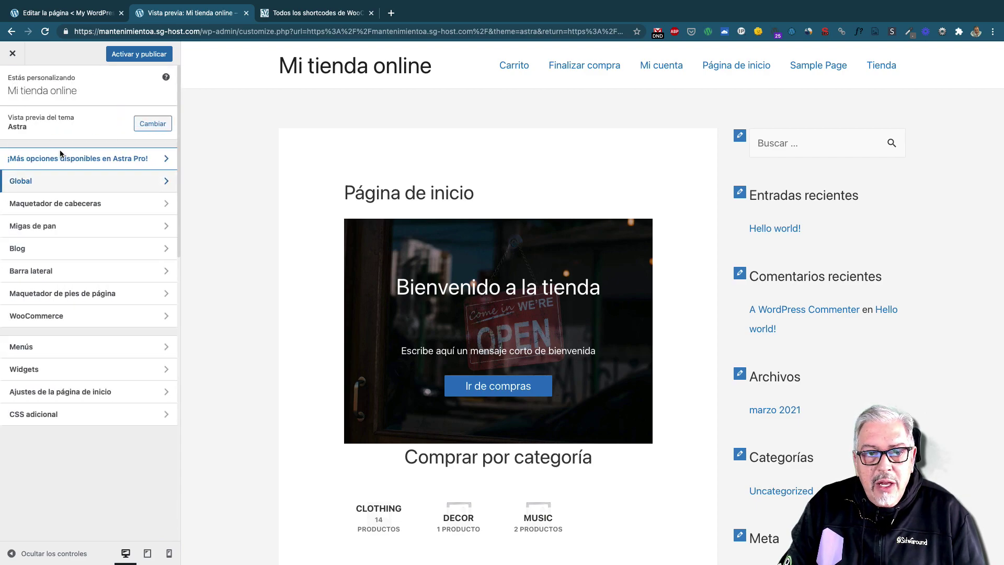
click(108, 205)
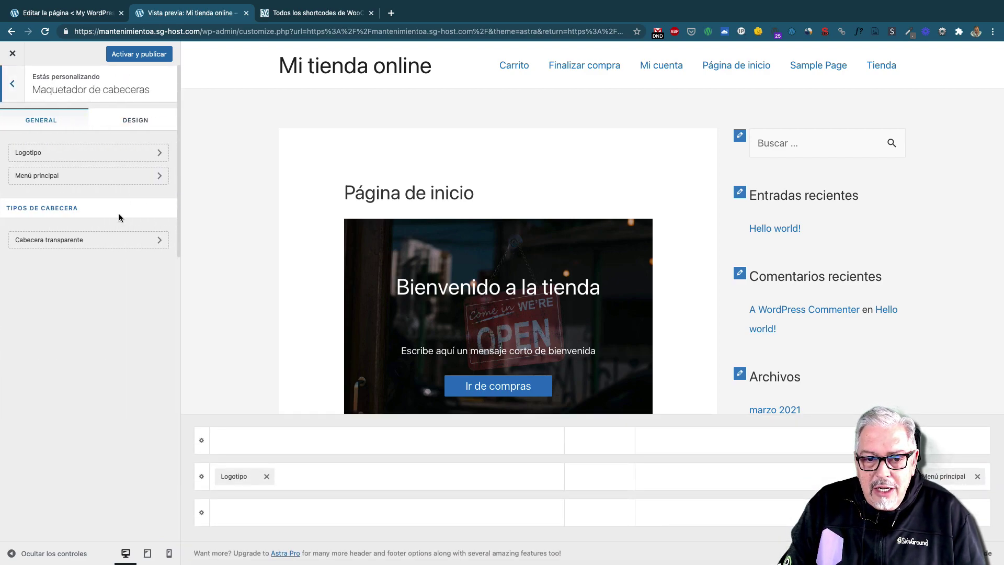
click(13, 85)
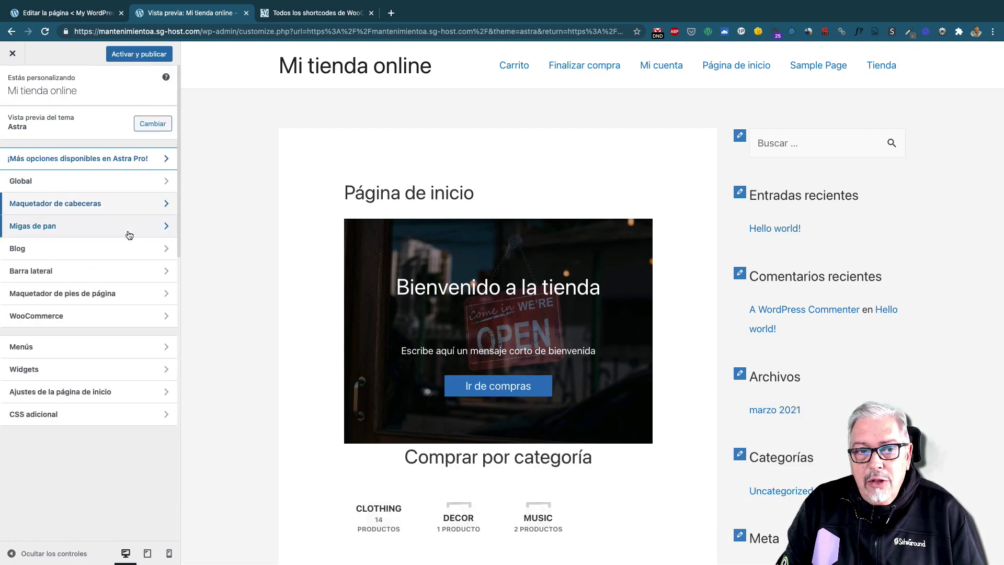
Step: In the Barra lateral settings, set Producto individual to Sin barra lateral while previewing the Logo Collection product
click(119, 273)
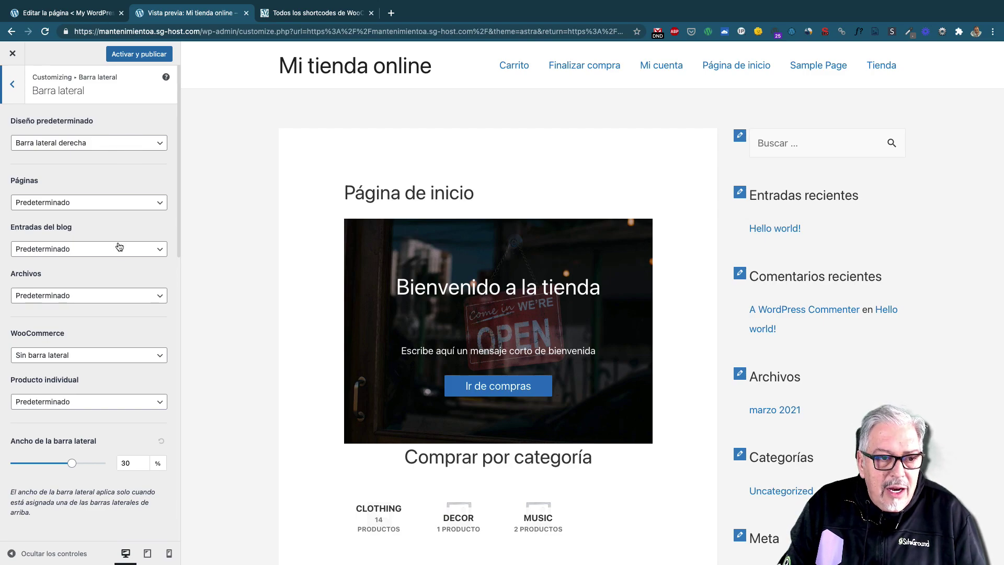
scroll(118, 243, down, 2)
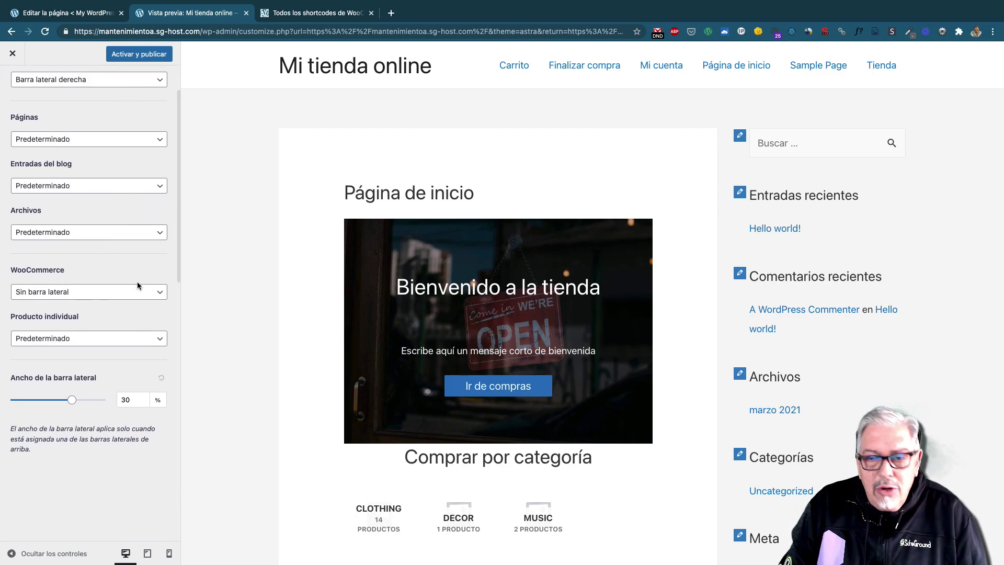
scroll(138, 283, down, 1)
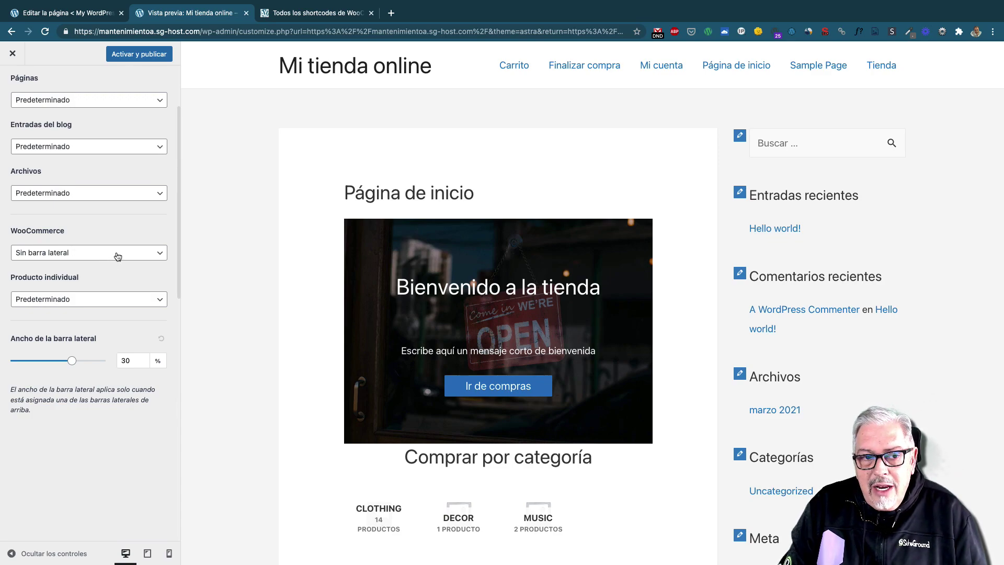
scroll(114, 300, down, 1)
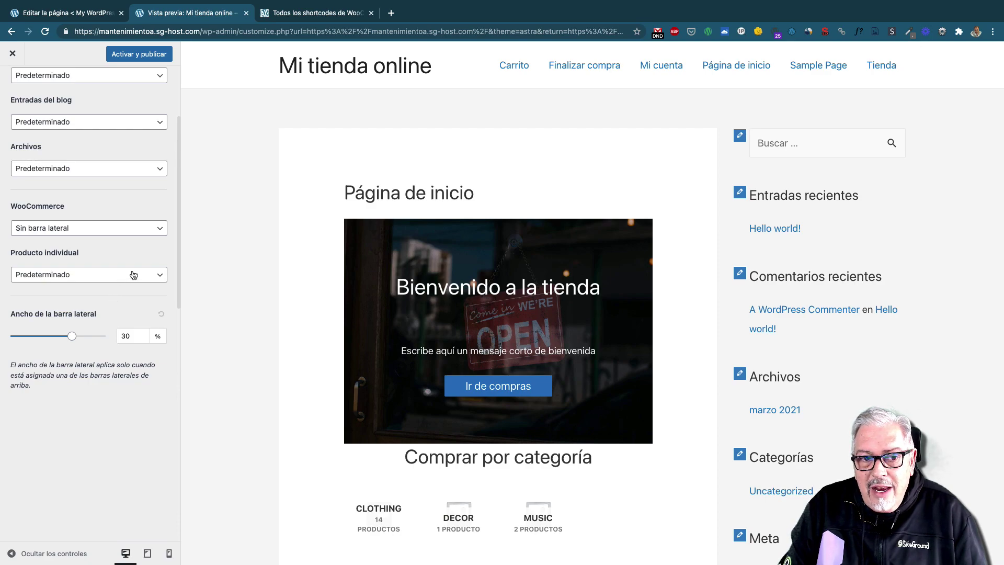
scroll(513, 162, down, 6)
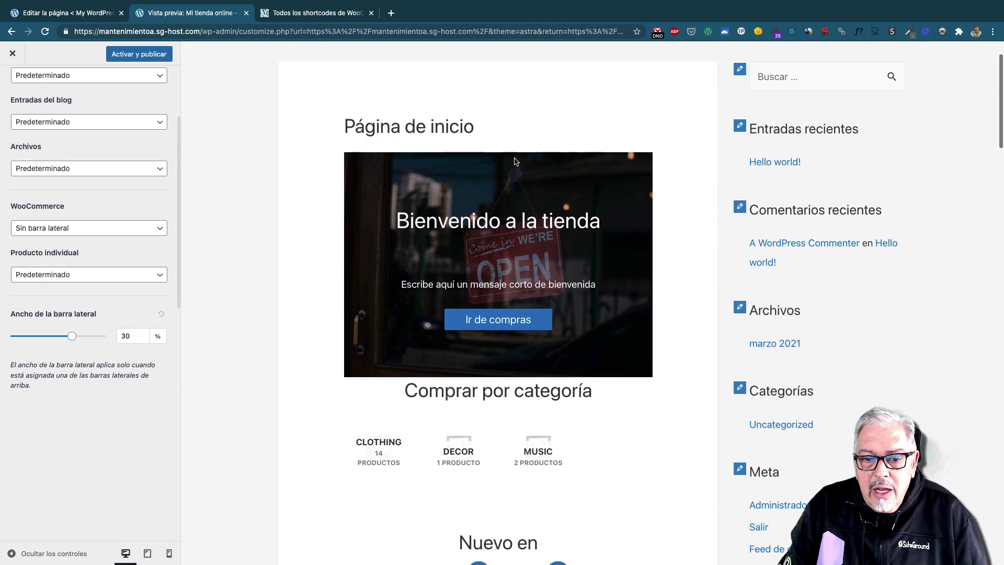
click(465, 359)
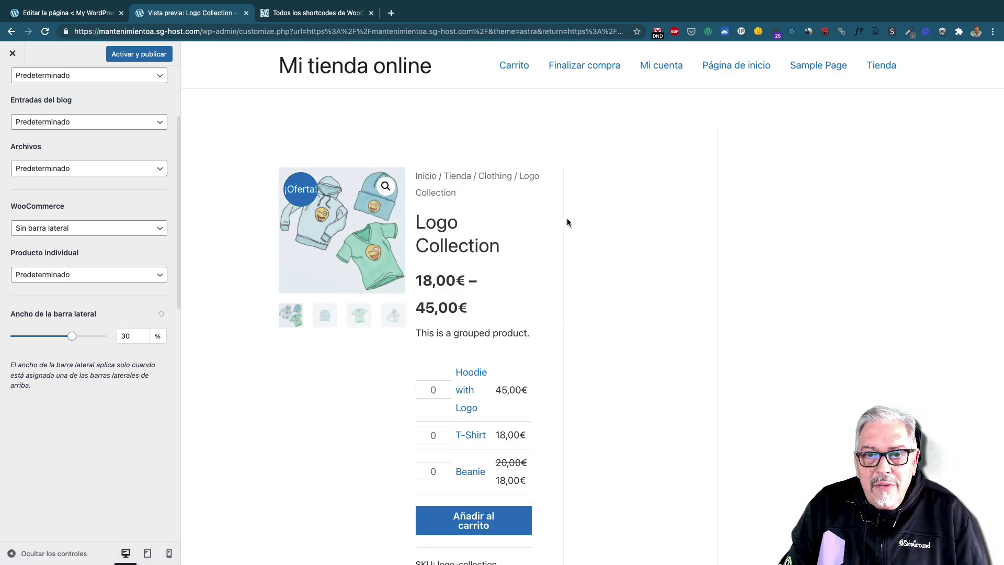
click(127, 276)
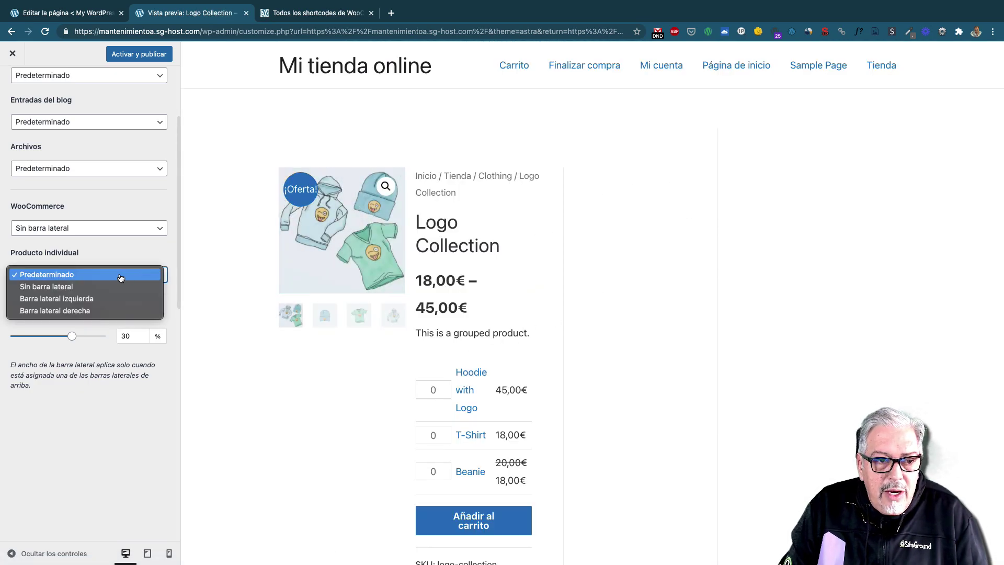
click(100, 286)
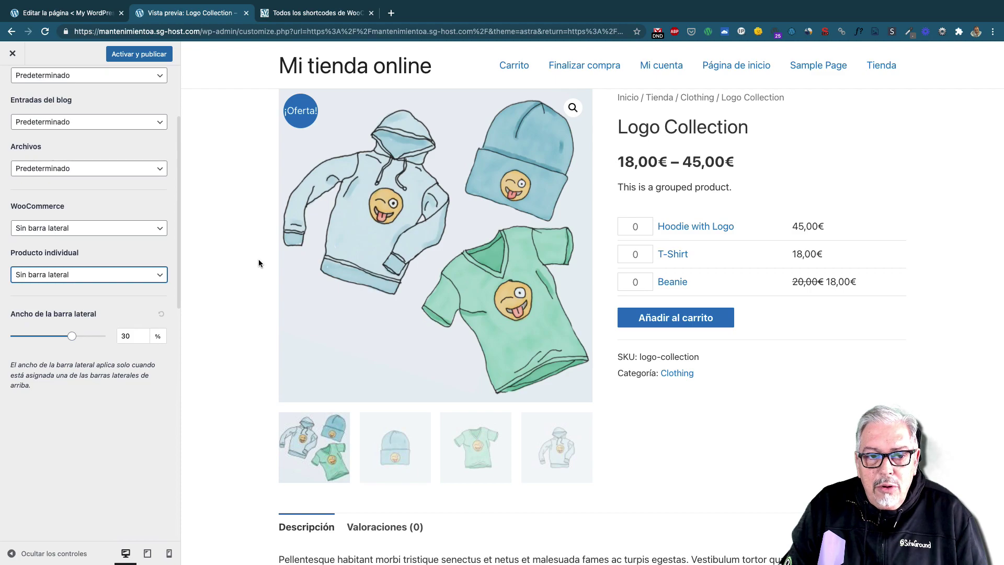
scroll(125, 189, up, 5)
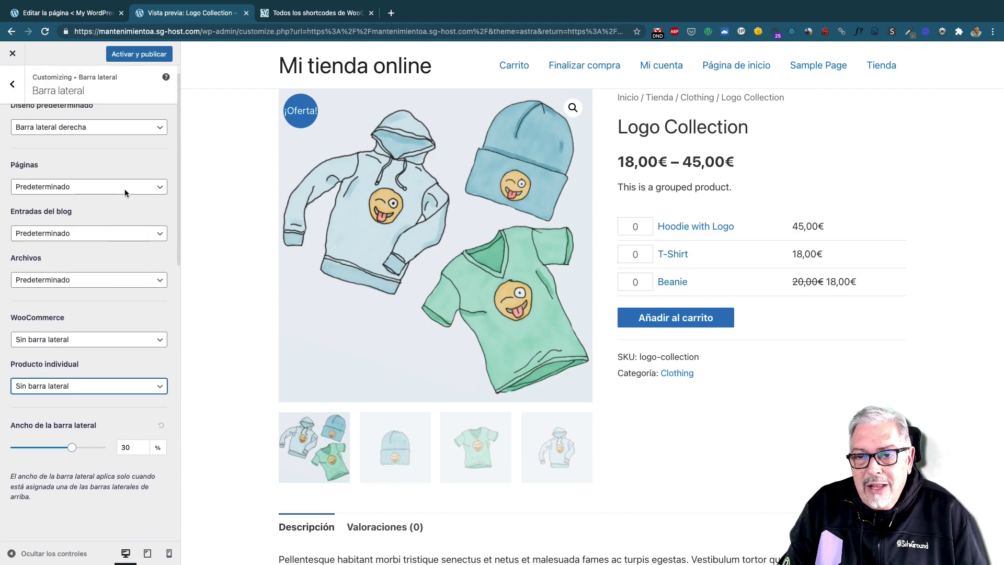
click(12, 84)
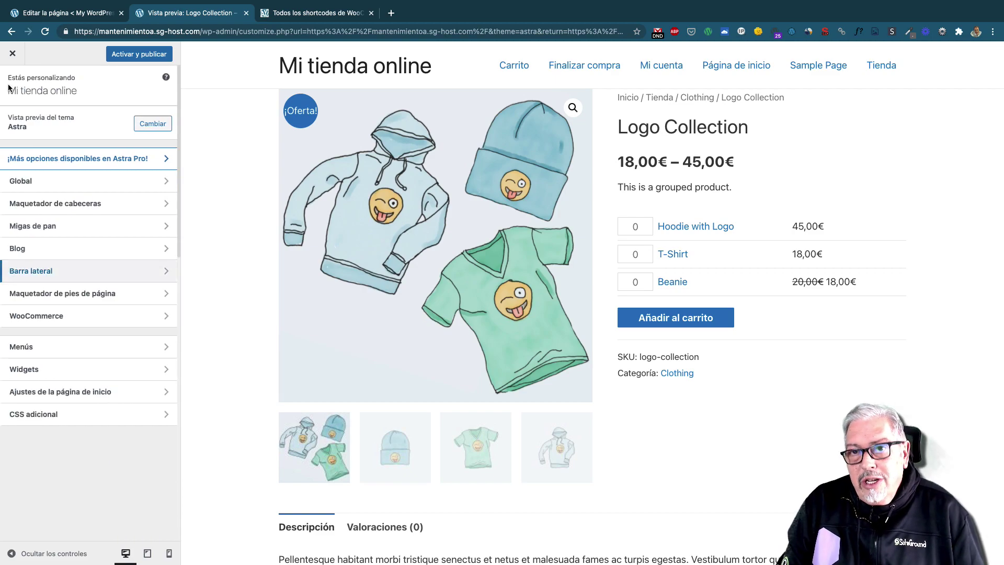
Step: In Astra's WooCommerce settings, review the Aviso en la tienda and the Catálogo de productos options, including content width, columns and product structure
click(109, 317)
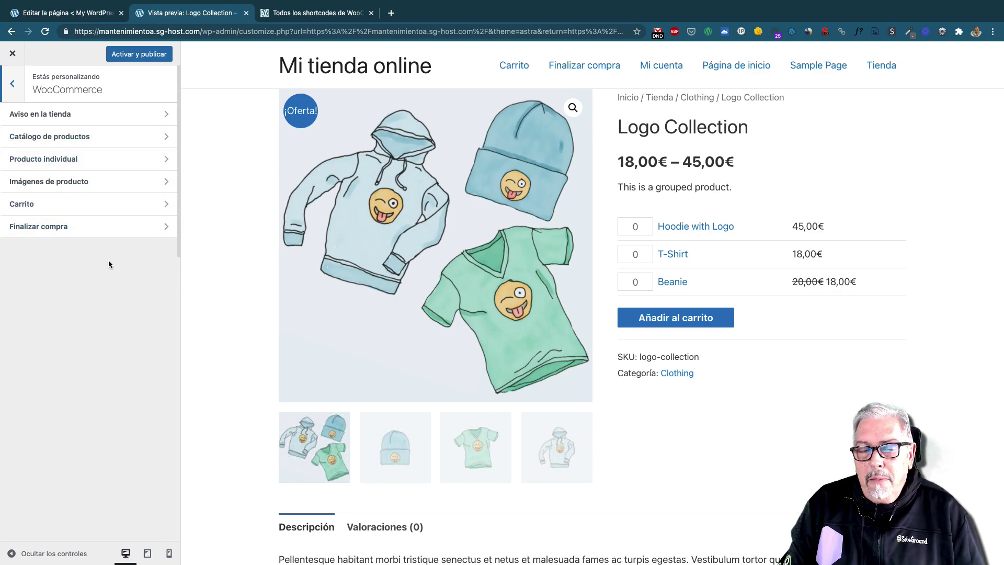
click(128, 121)
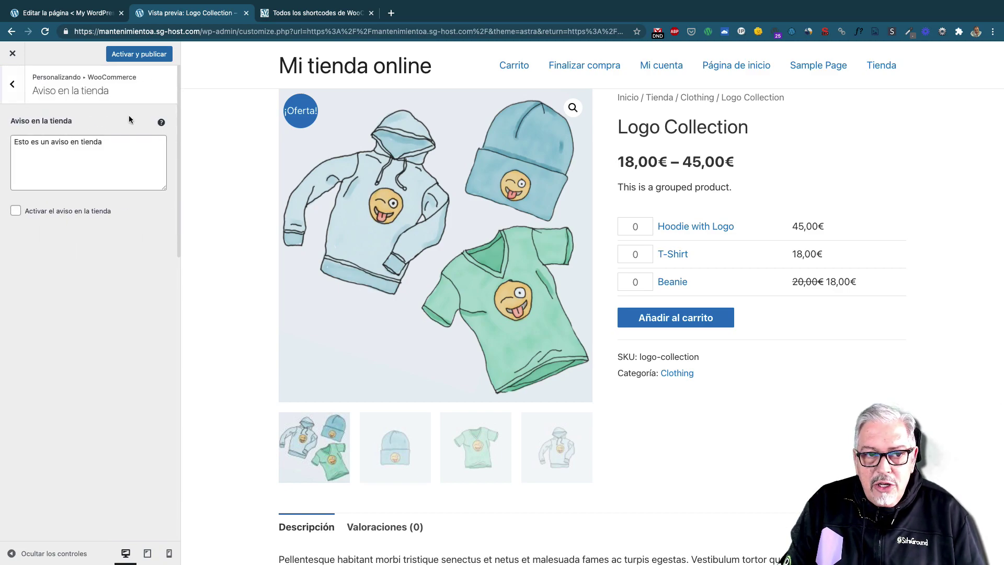
click(12, 90)
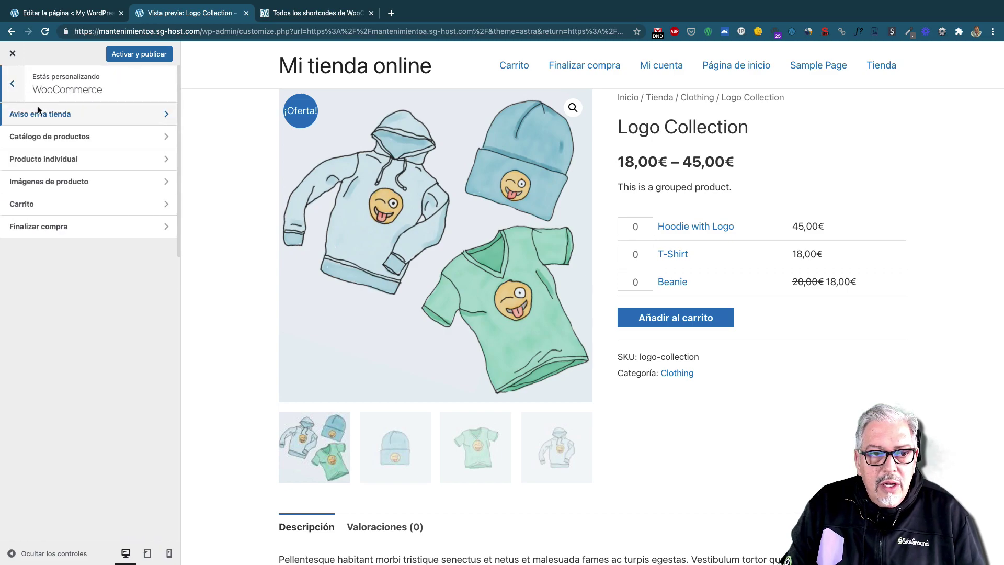
click(96, 135)
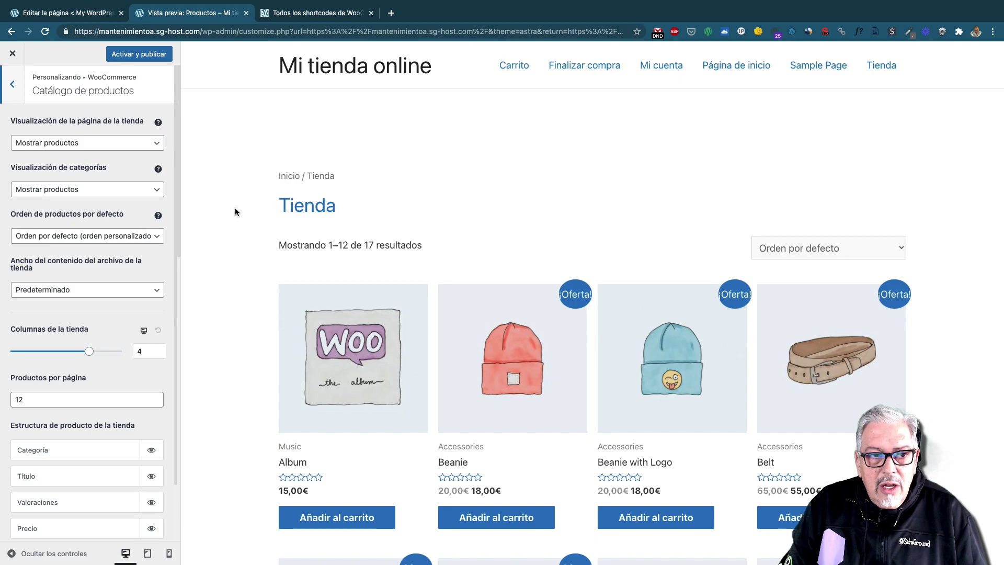
scroll(103, 176, down, 2)
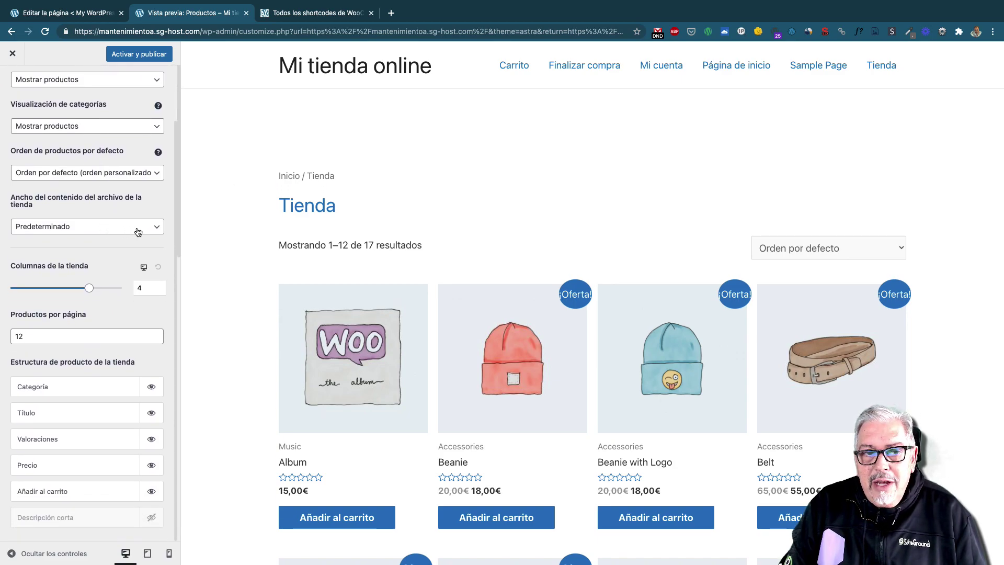
click(141, 231)
click(117, 226)
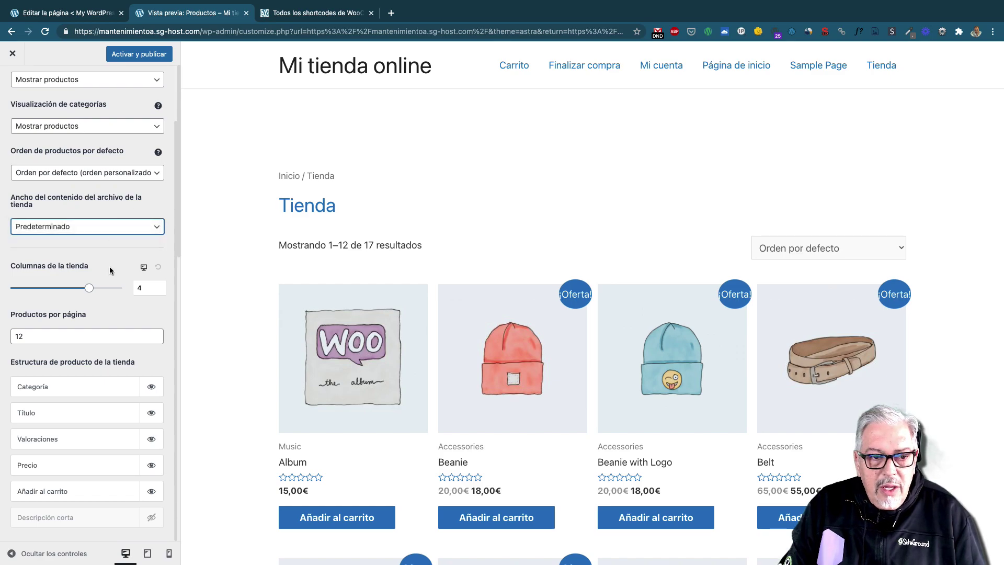
scroll(113, 293, down, 4)
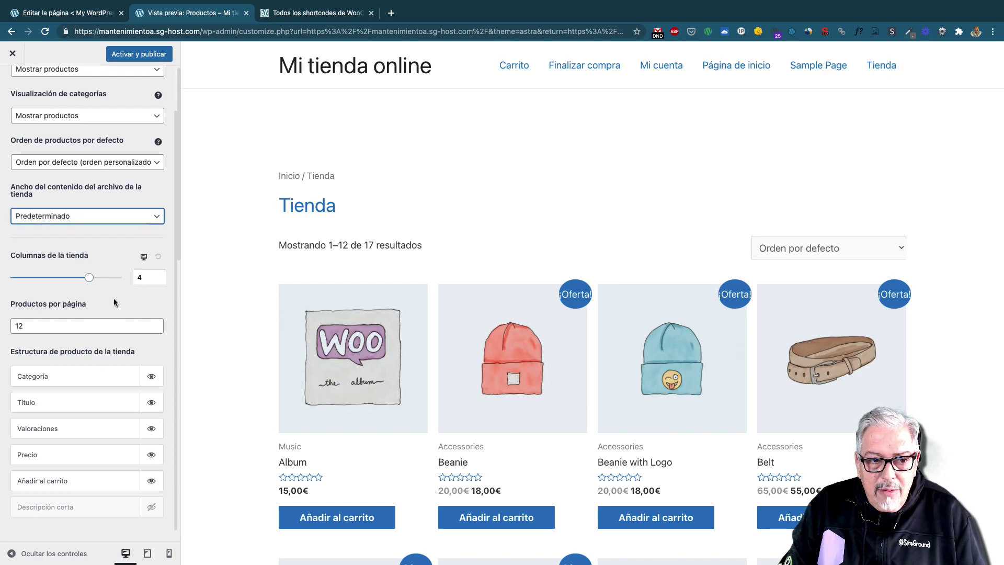
scroll(114, 300, down, 1)
scroll(247, 260, down, 4)
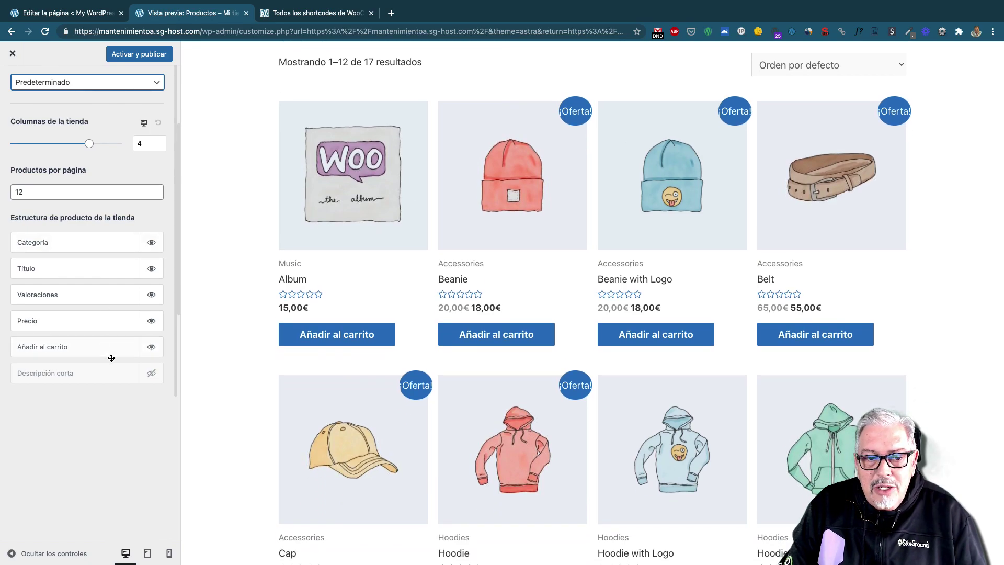
Step: In Estructura de producto de la tienda, briefly switch Descripción corta on and off, and hide the Categoría element
click(152, 374)
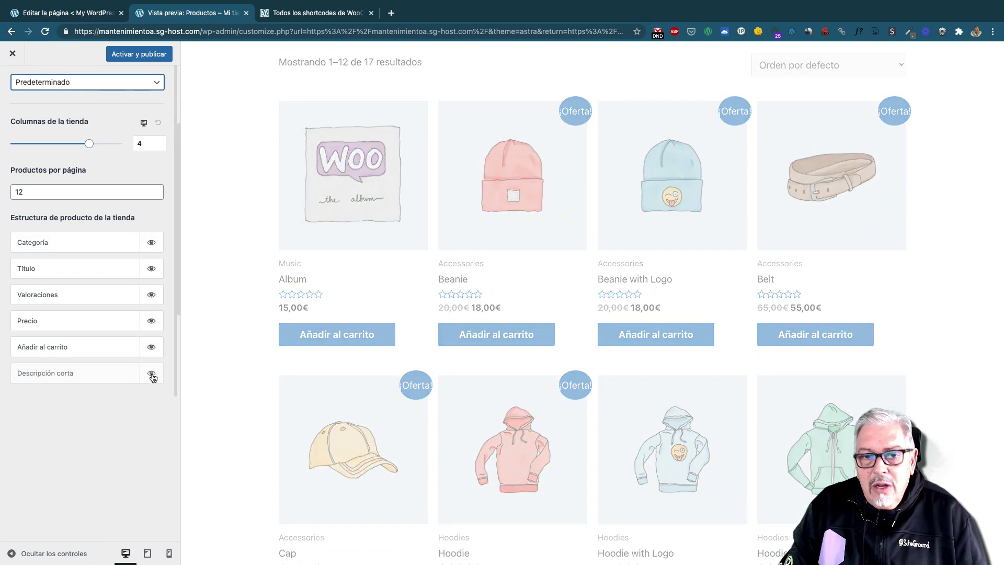
click(150, 374)
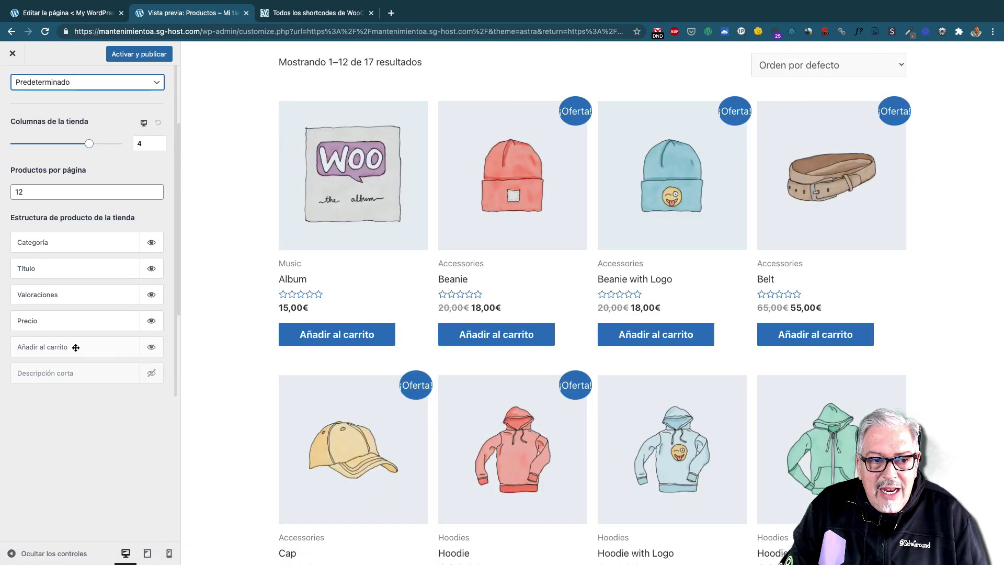
drag(76, 347, 73, 373)
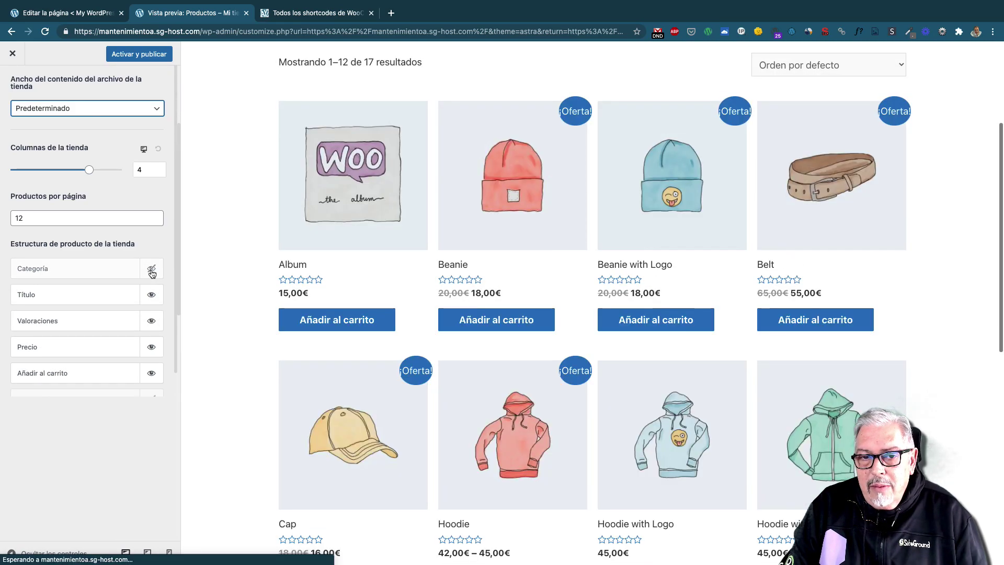
scroll(136, 282, down, 1)
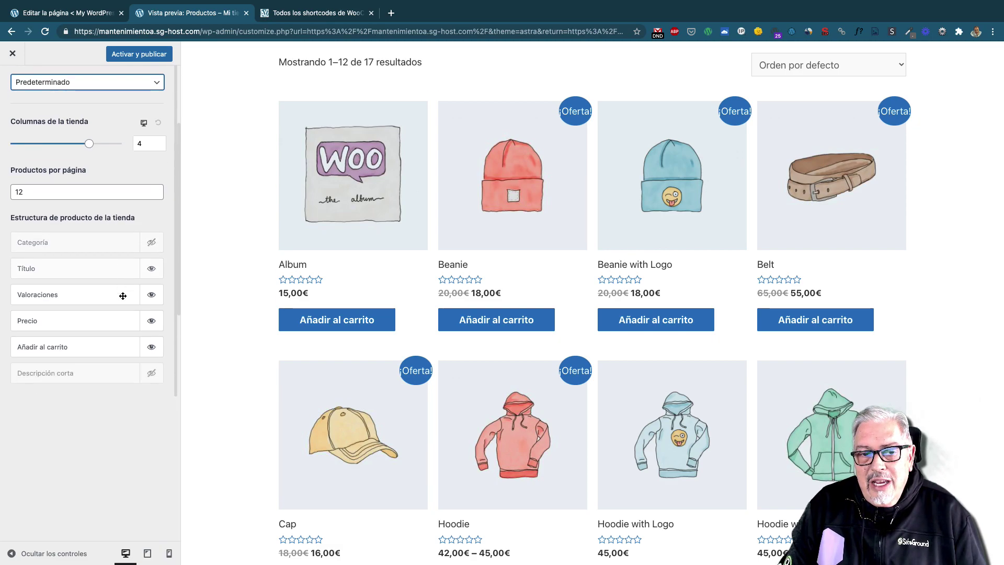
scroll(123, 293, up, 2)
scroll(104, 220, up, 5)
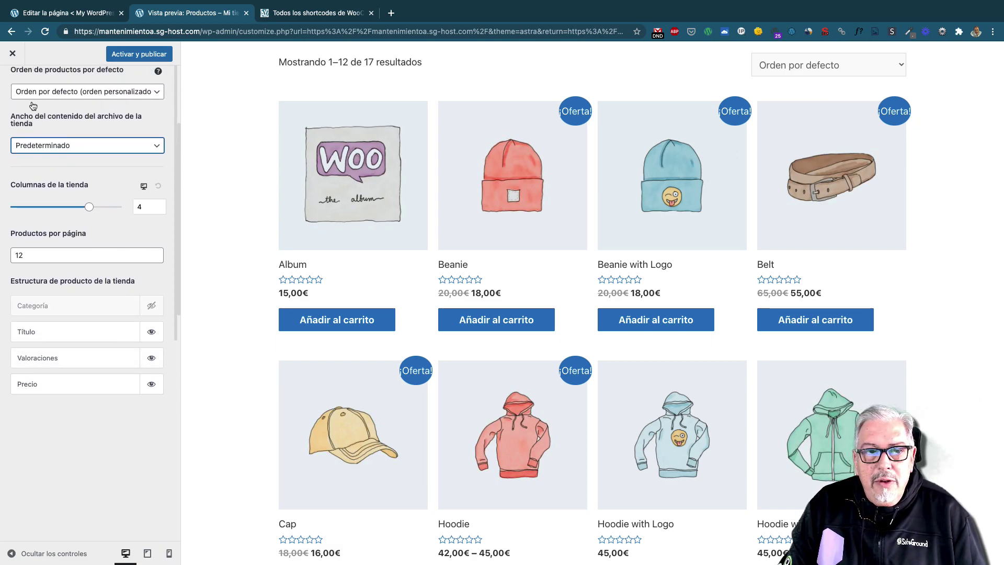
Step: In WooCommerce's Producto individual settings, briefly switch Desactivar migas de pan on and off while previewing the Album product's breadcrumbs
click(12, 86)
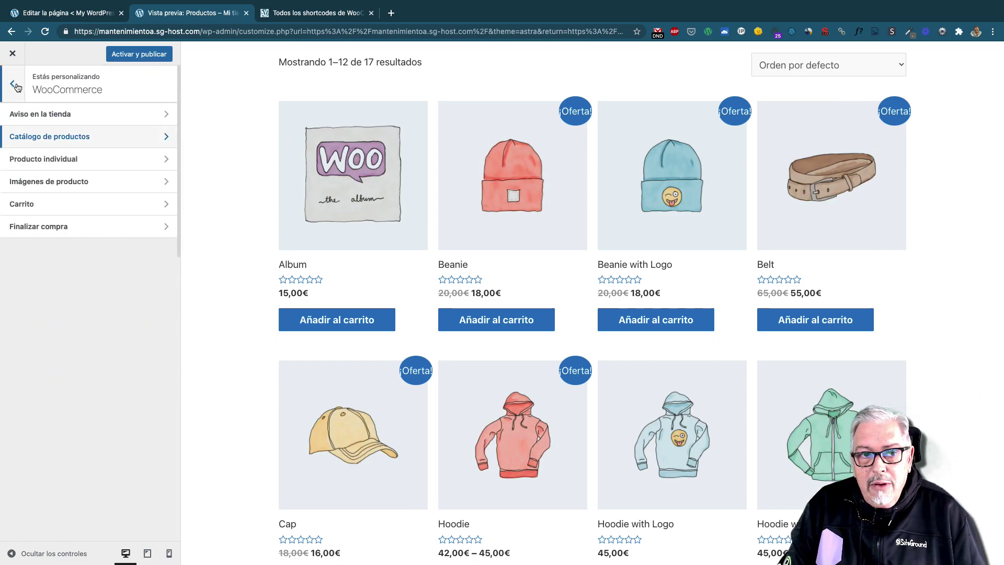
click(121, 160)
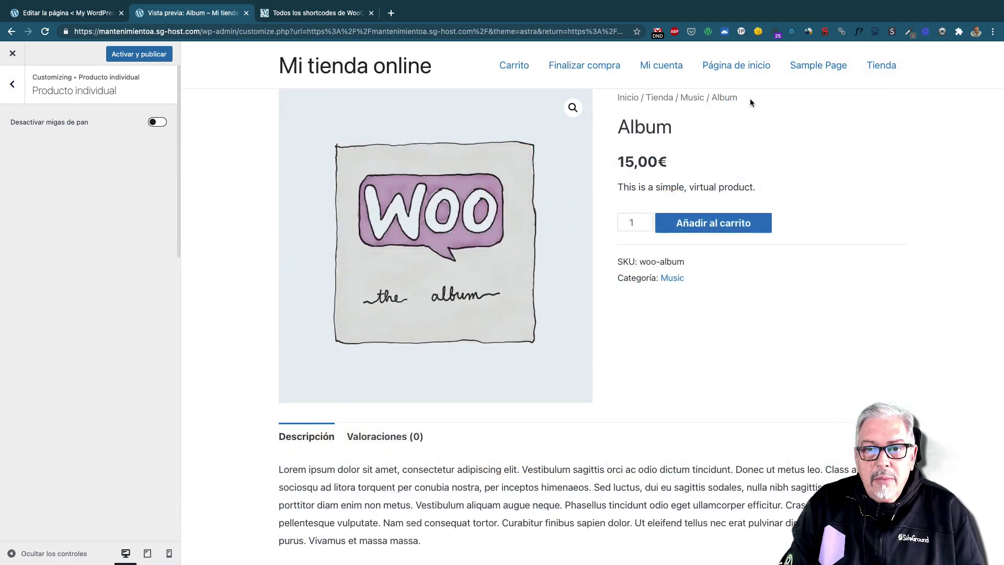
drag(747, 99, 623, 100)
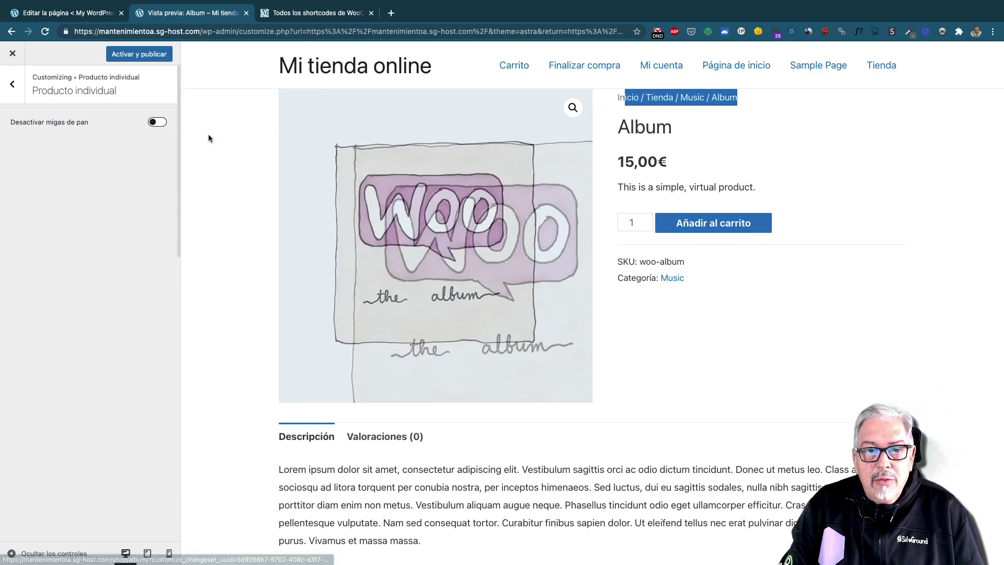
click(160, 124)
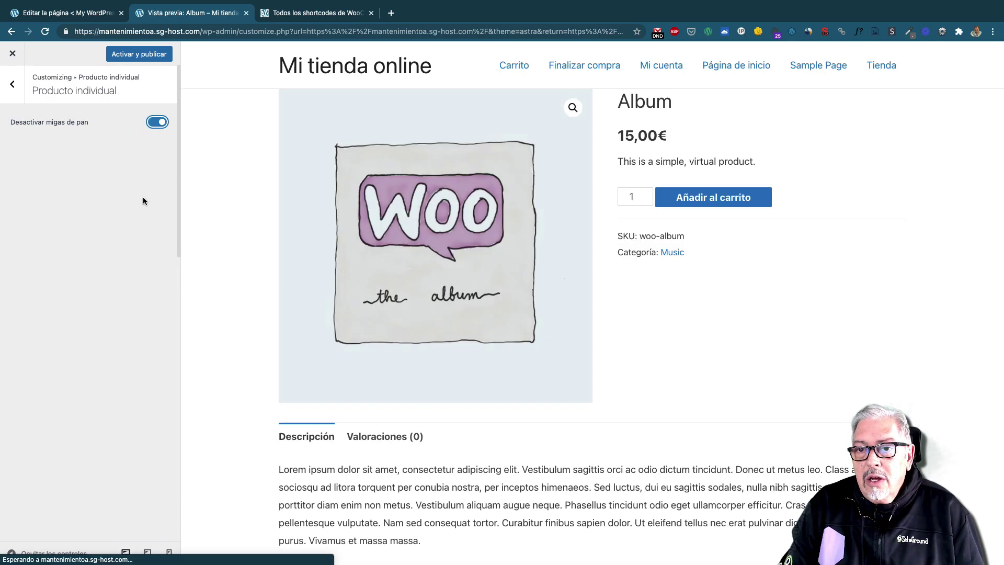
click(156, 123)
click(12, 83)
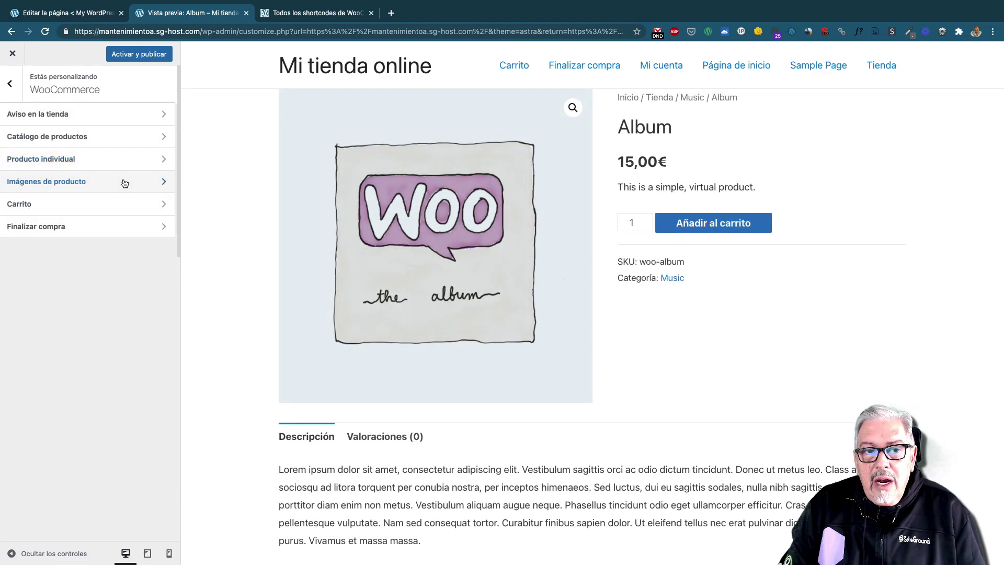
Step: Review the image widths and thumbnail cropping in Imágenes de producto, and open the Carrito settings
click(123, 181)
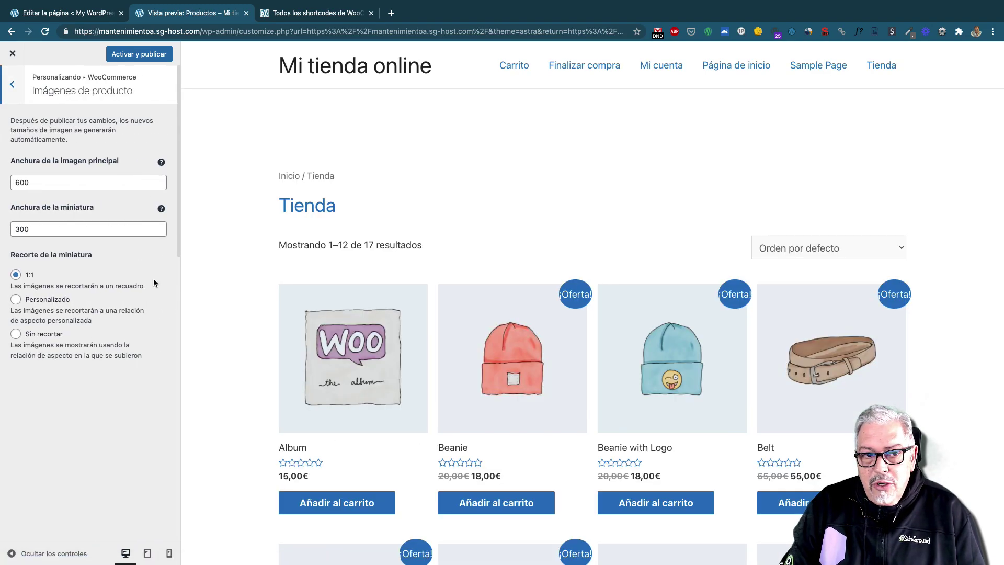
click(13, 86)
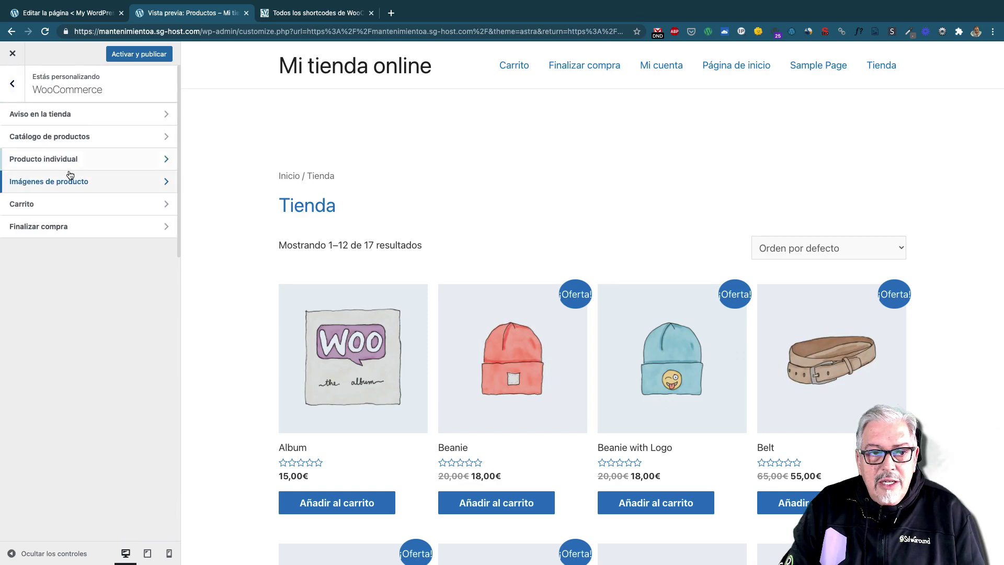
click(104, 209)
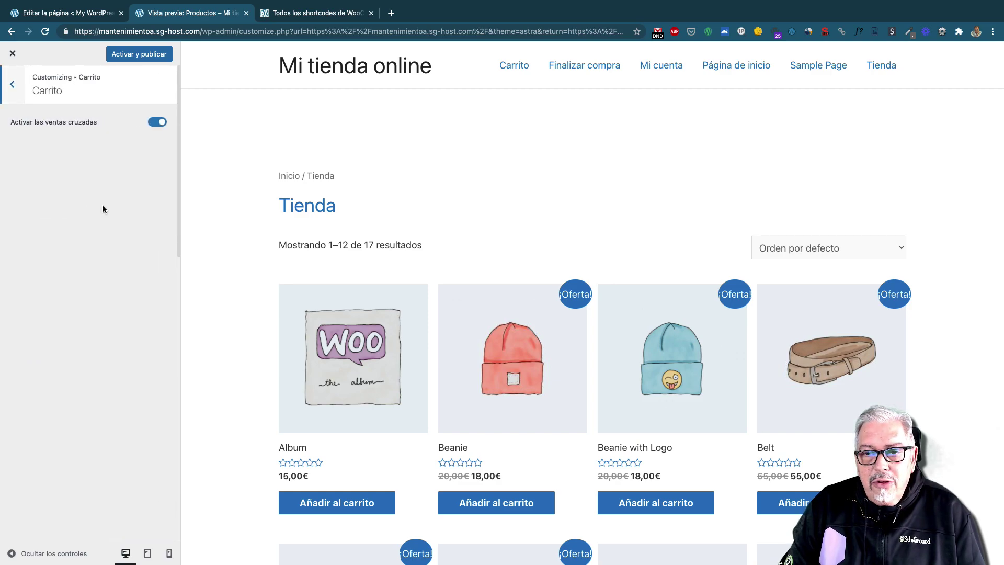
Step: Add the Beanie product to the cart from the shop preview and display the cart page
scroll(519, 168, down, 3)
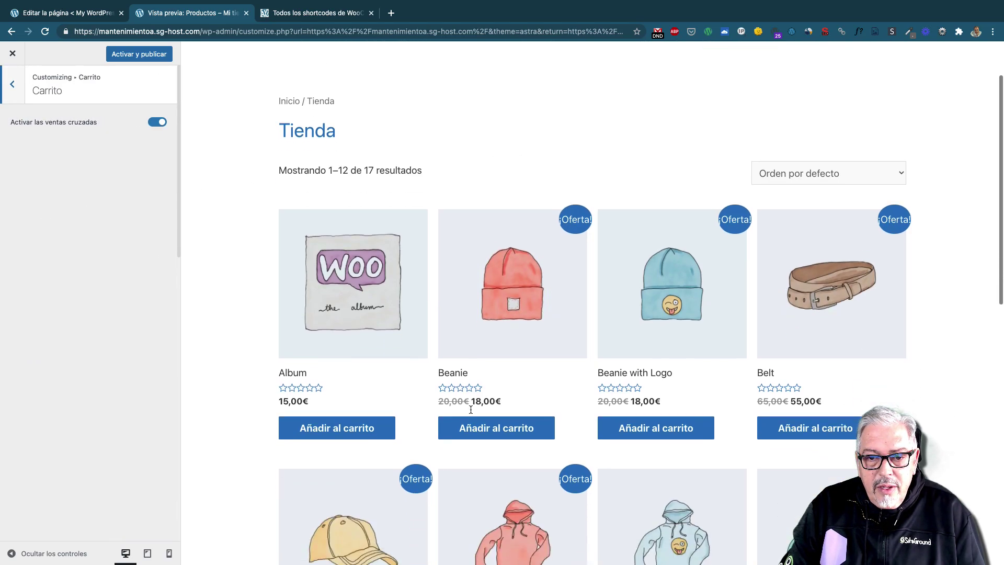
click(485, 430)
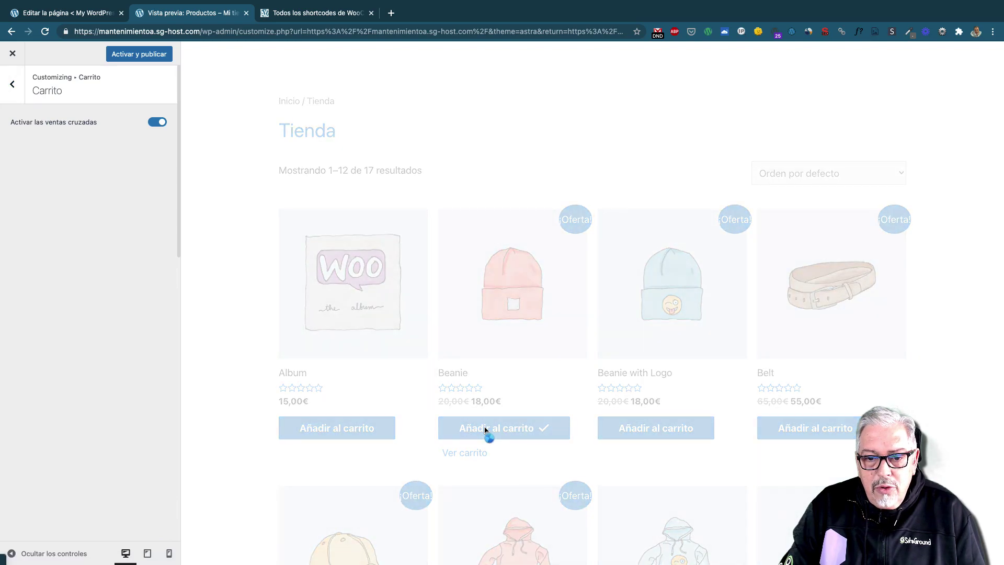
click(832, 258)
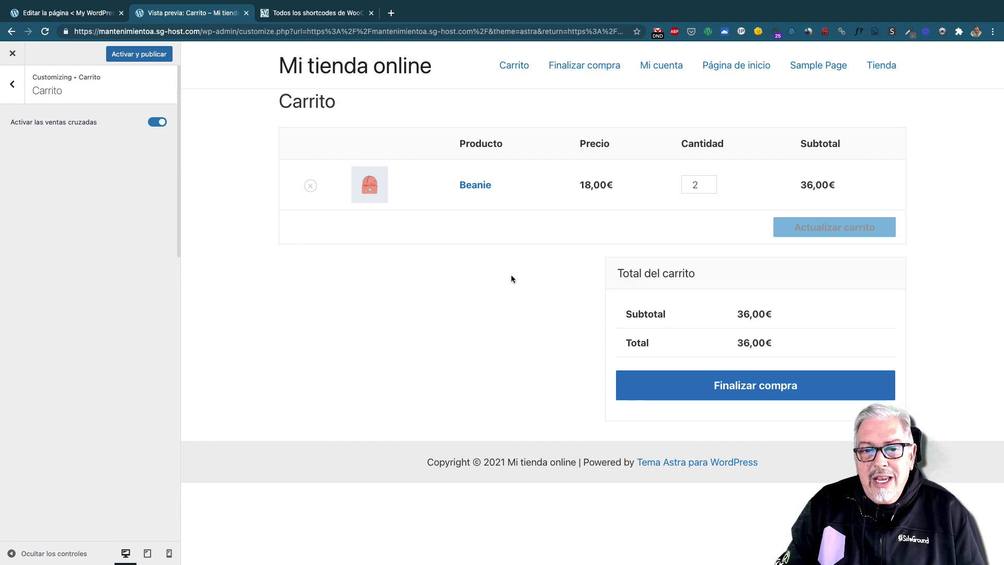
Step: Review the Finalizar compra settings, including the field visibility and privacy policy options, alongside the checkout page preview
click(12, 84)
click(127, 238)
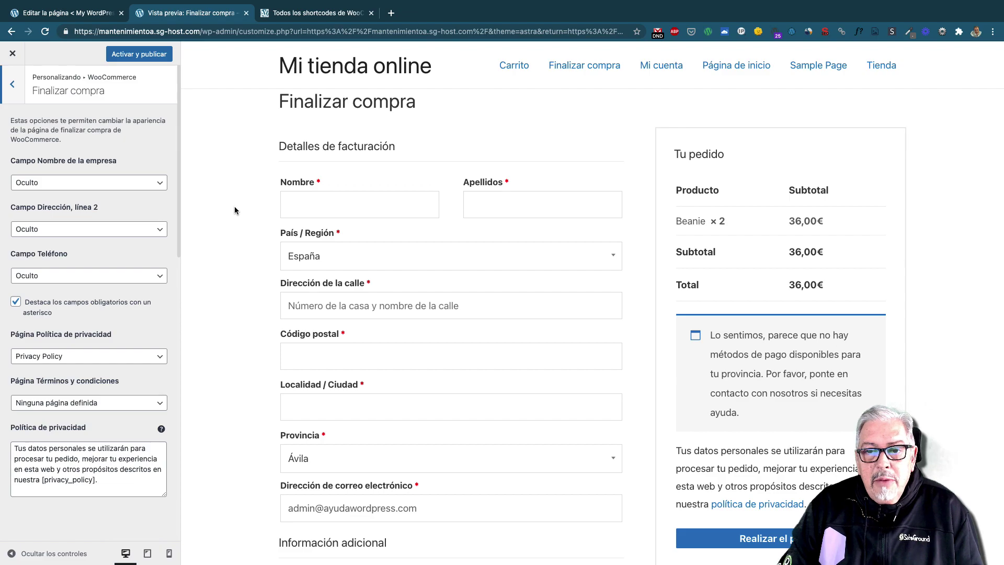
scroll(234, 208, down, 5)
scroll(234, 210, up, 5)
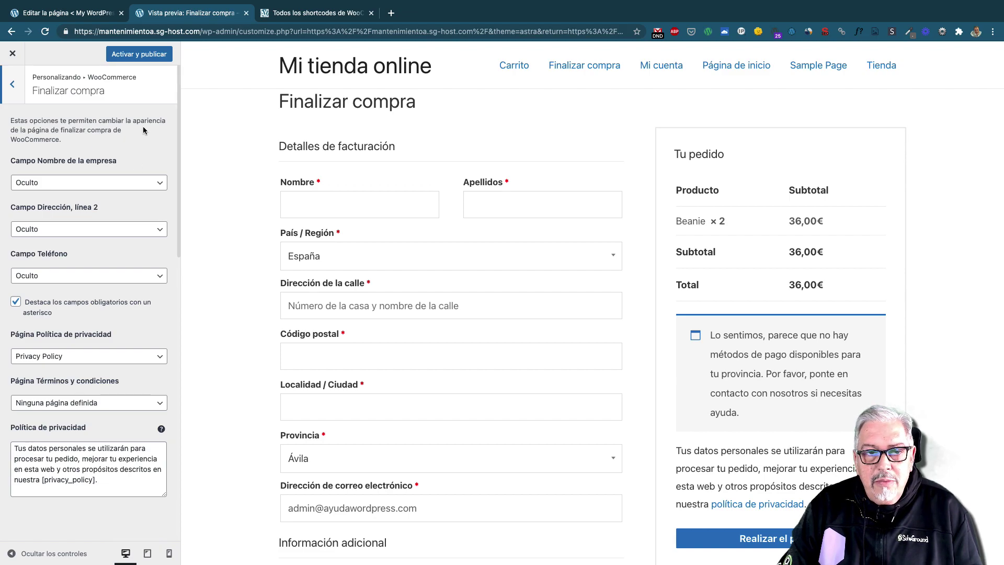
Step: Activate and publish the Astra theme with its customizer settings, and return to the main customizer level
click(131, 54)
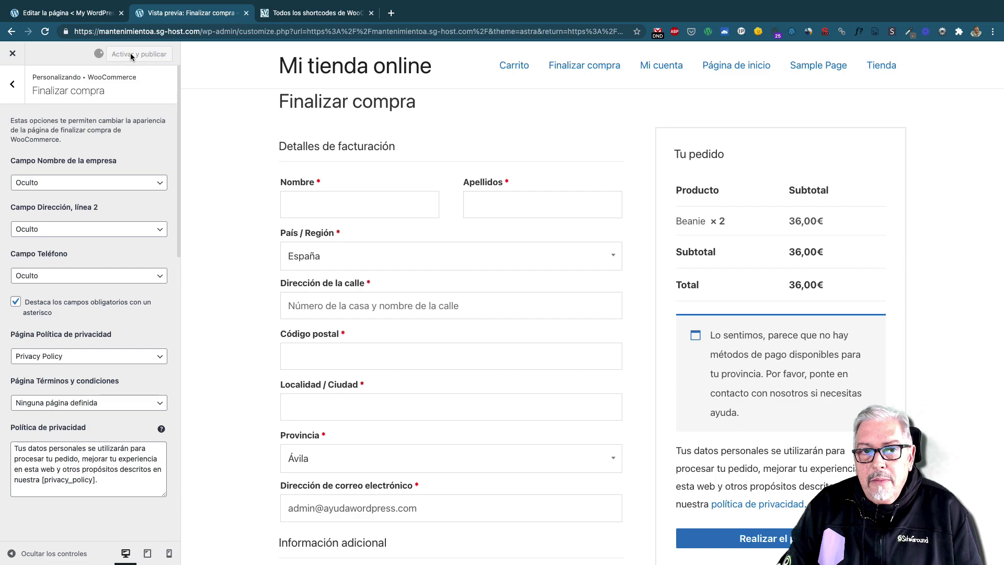
click(15, 83)
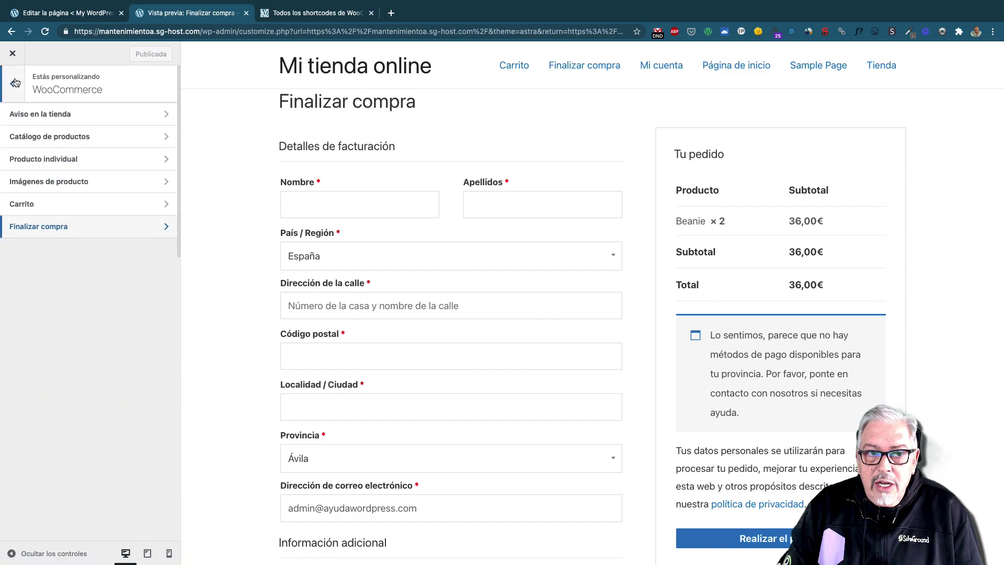
click(14, 85)
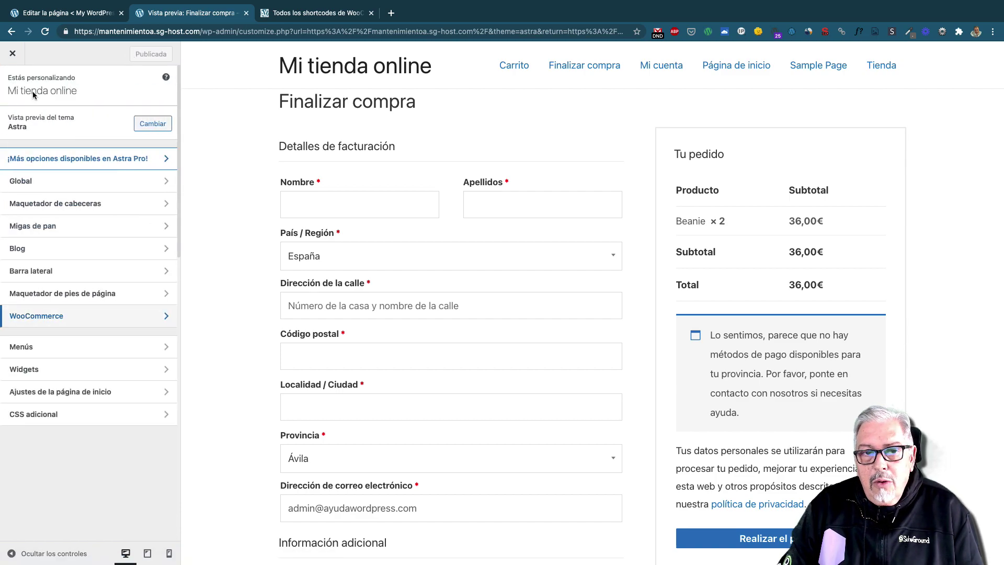
Step: Search the WordPress.org themes for oceanwp, and install and preview the OceanWP theme
click(151, 124)
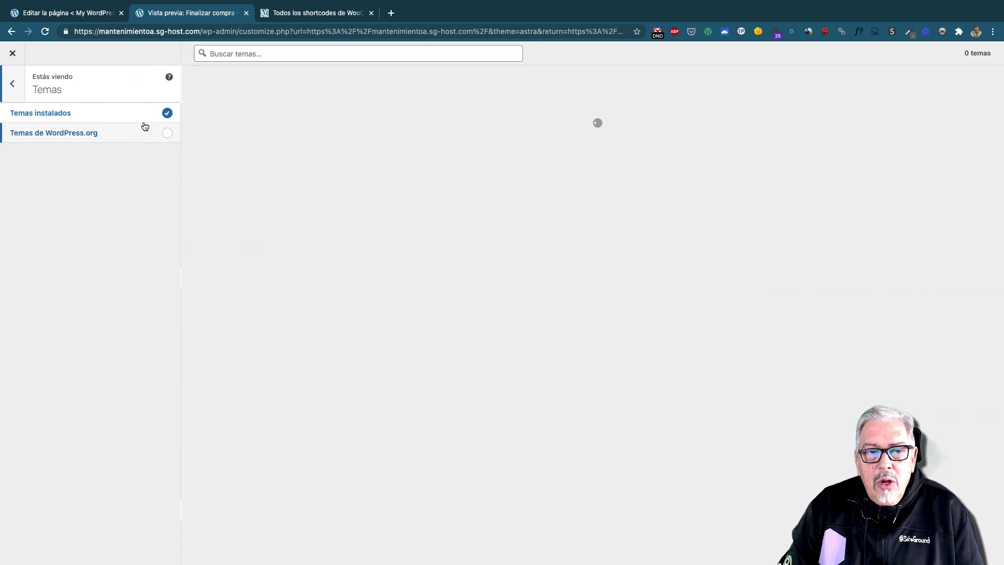
click(144, 134)
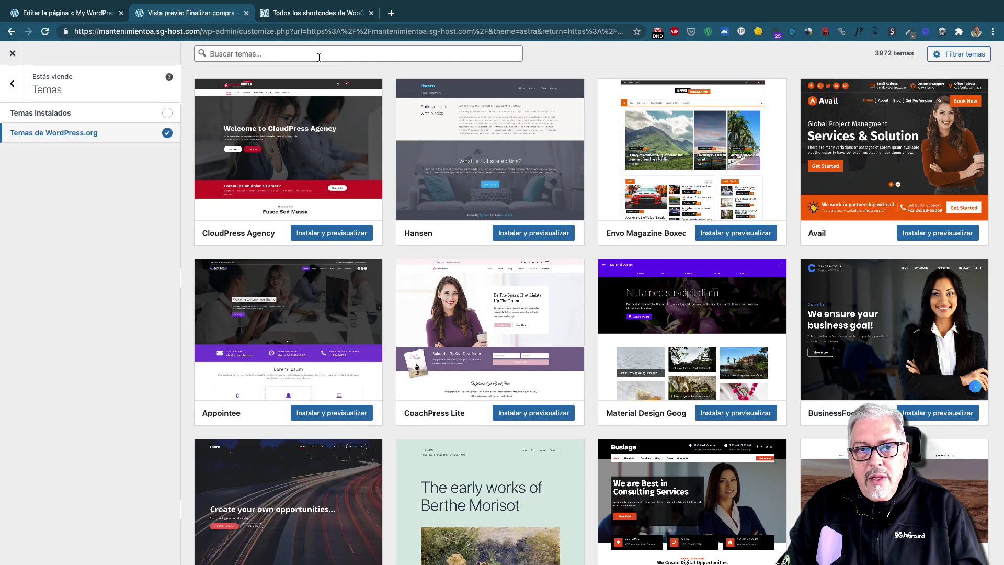
click(319, 56)
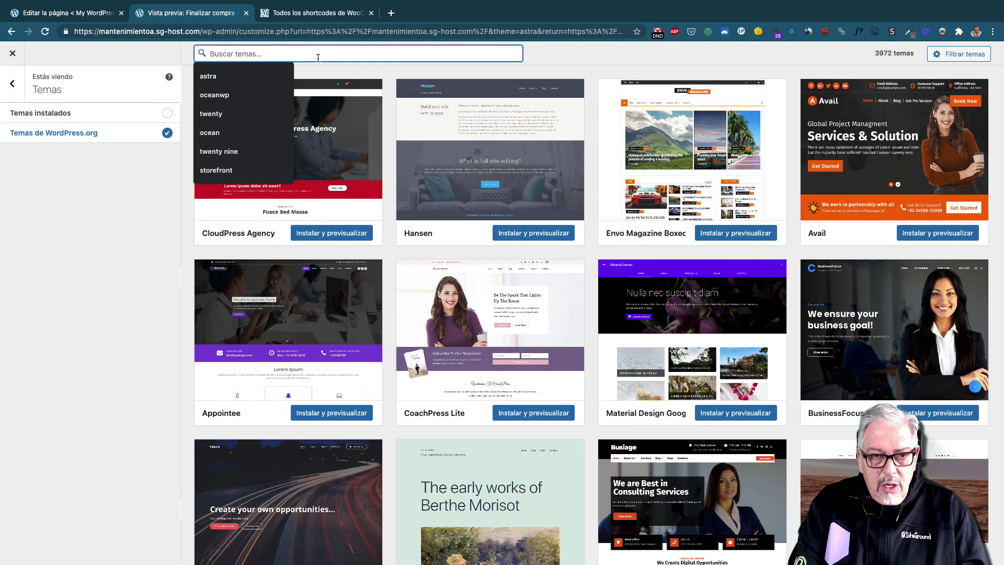
text(oceanwp)
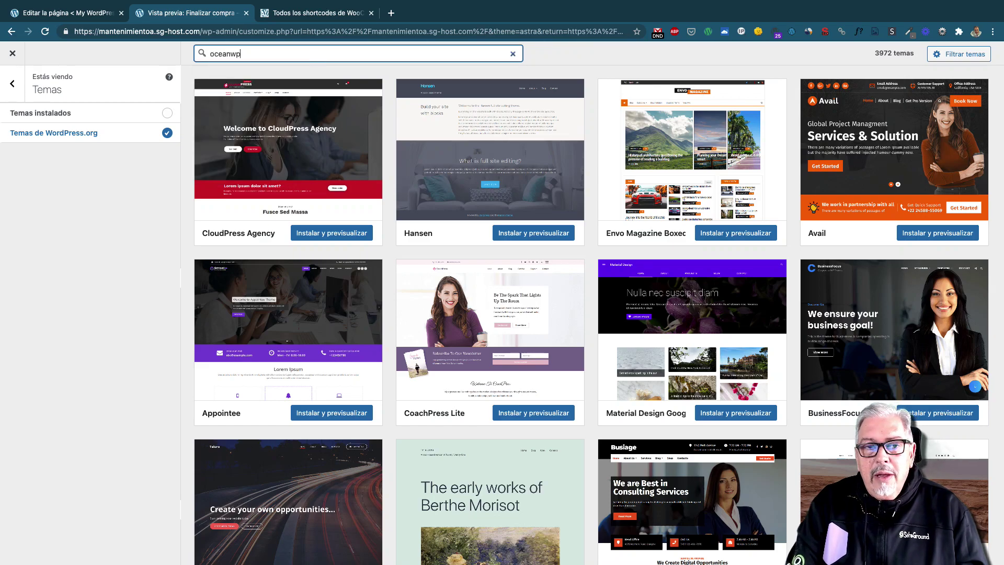
click(332, 233)
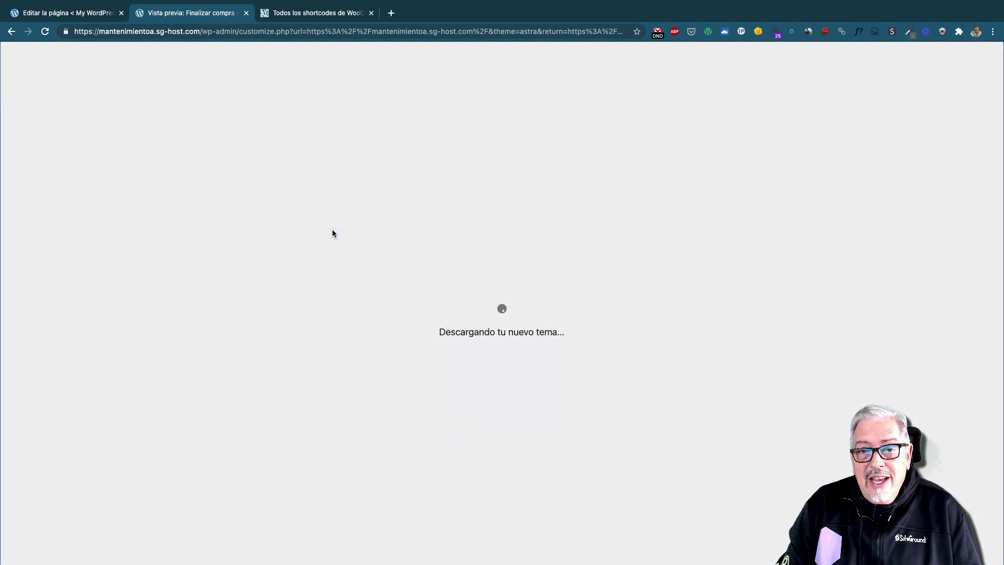
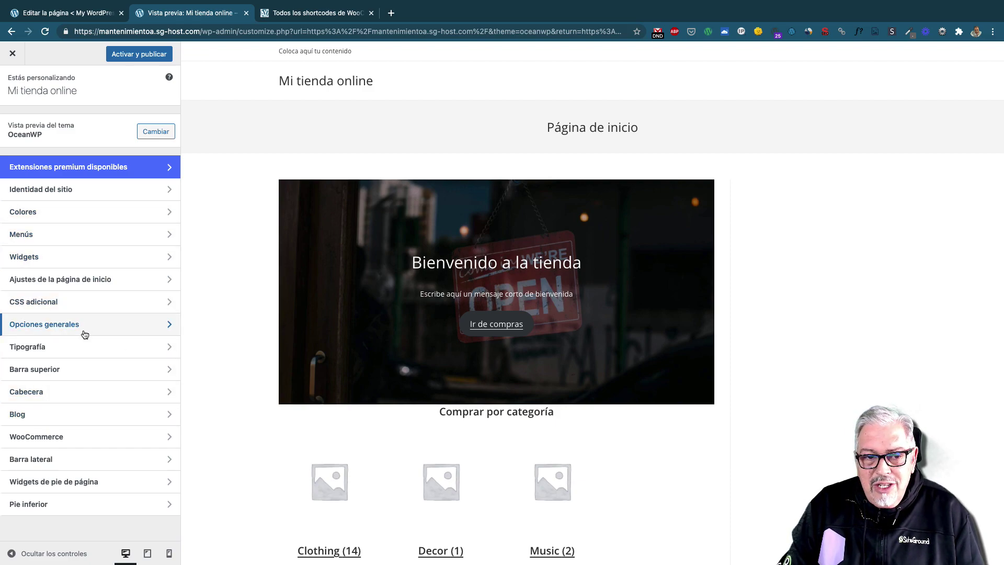
Step: Look over OceanWP's Opciones generales, examining the template style, widths and page layouts in Ajustes generales
click(100, 325)
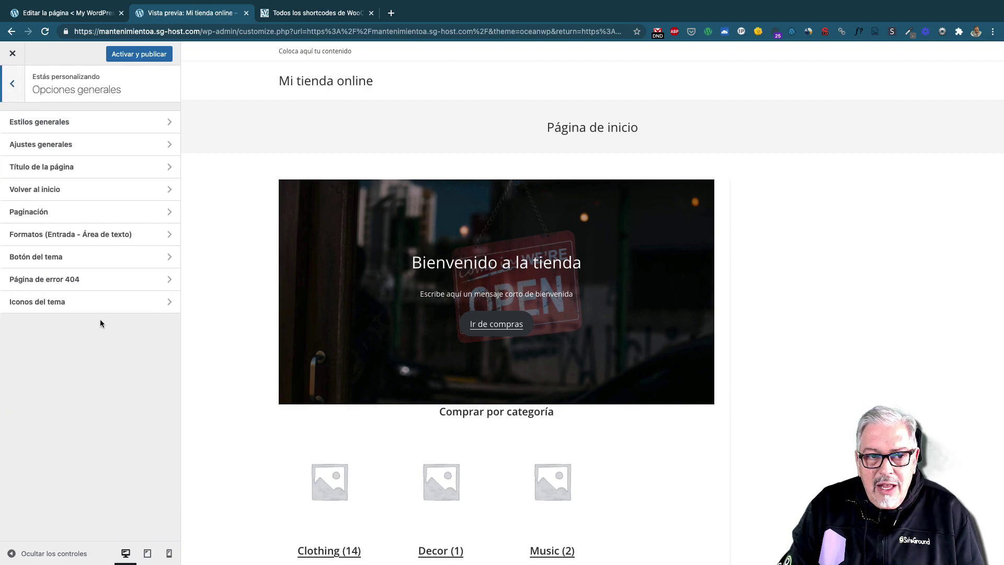
click(103, 147)
scroll(105, 361, down, 2)
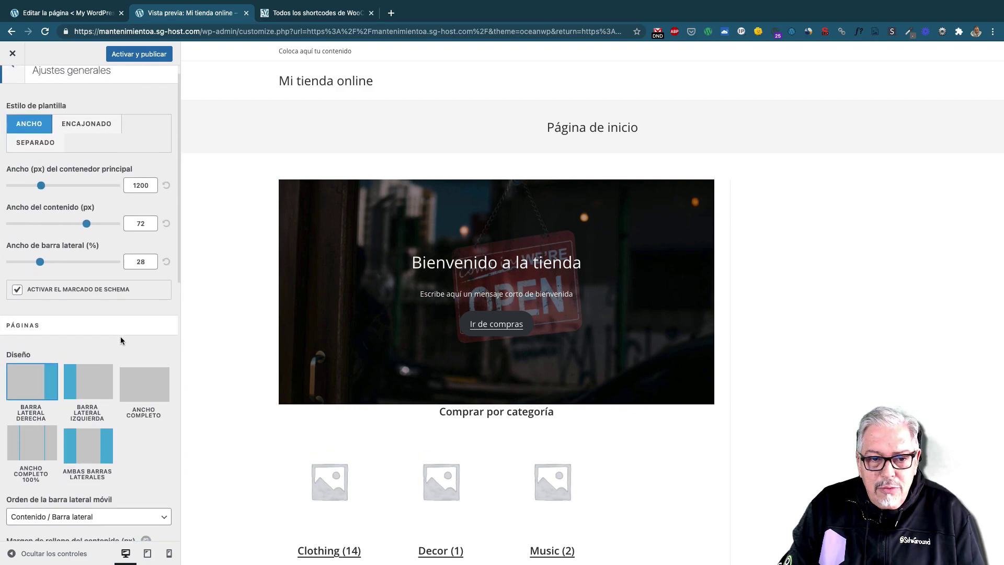
scroll(127, 322, up, 2)
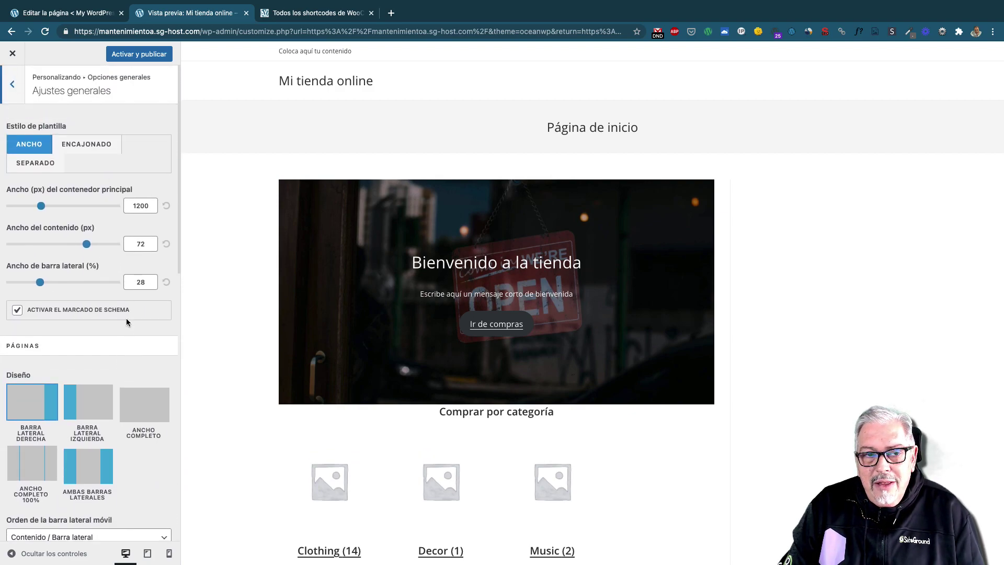
click(14, 85)
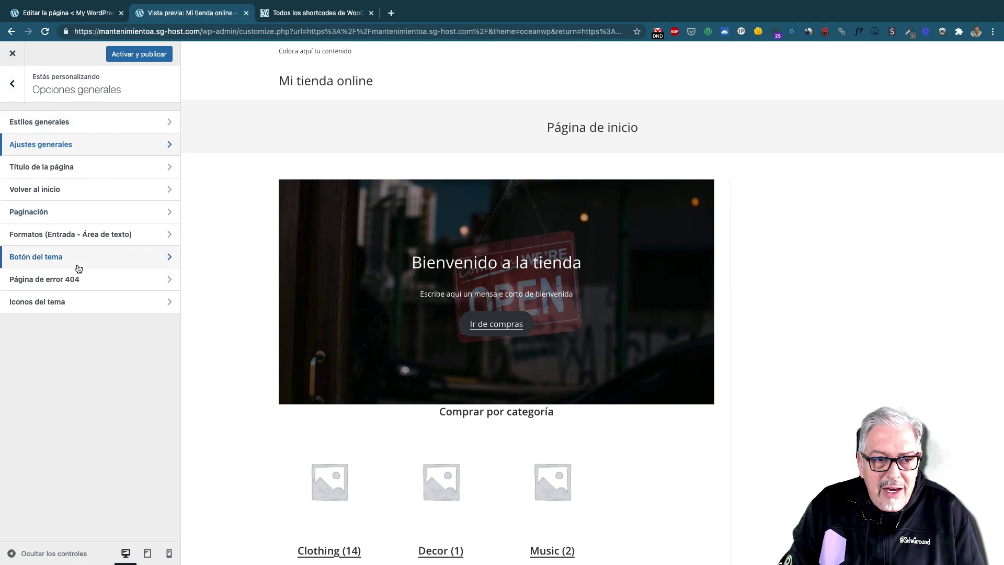
click(21, 82)
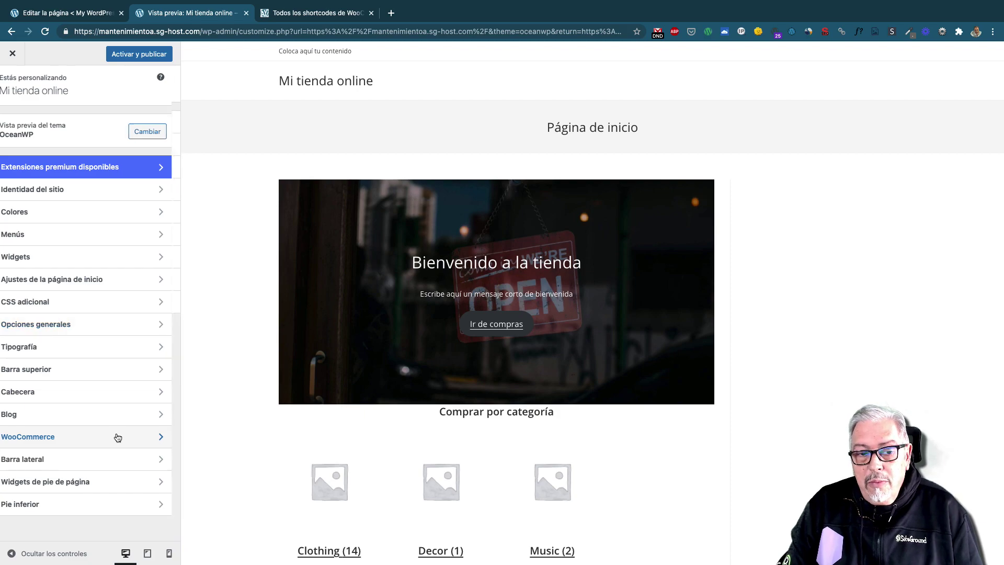
Step: In OceanWP's WooCommerce settings, review the Aviso en la tienda and the General options, including wishlist, sale badge, account and category page settings
click(118, 437)
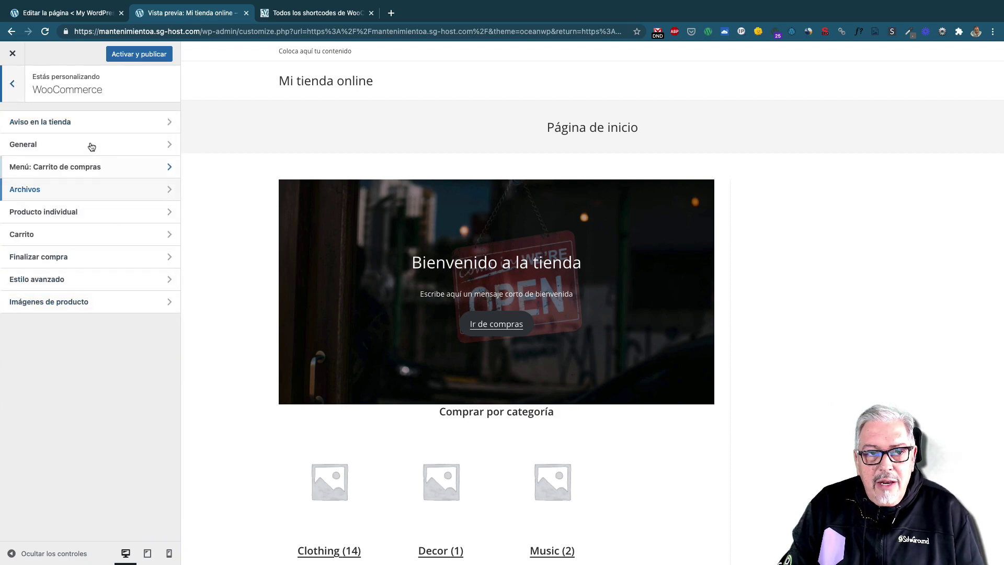
click(111, 124)
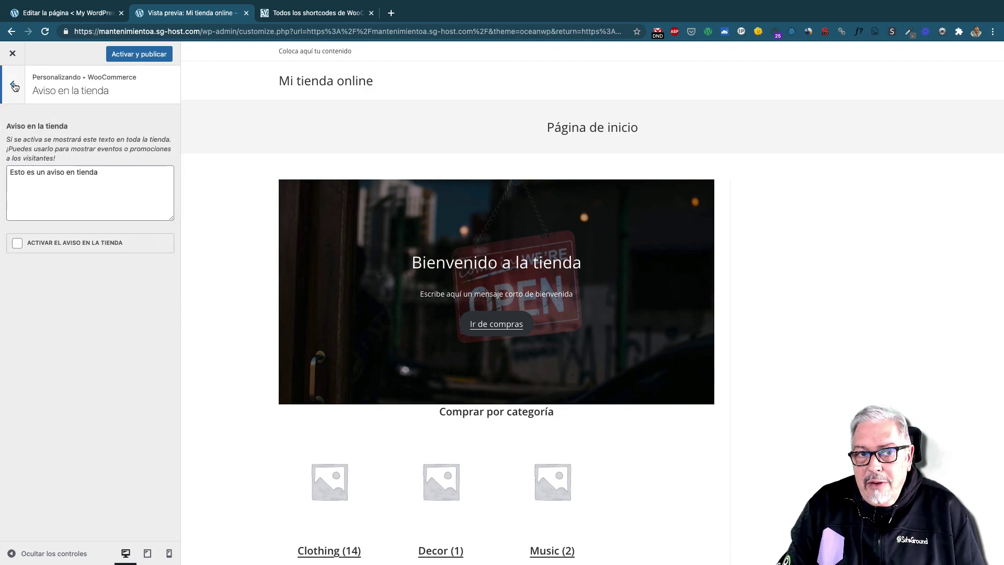
click(15, 86)
click(80, 152)
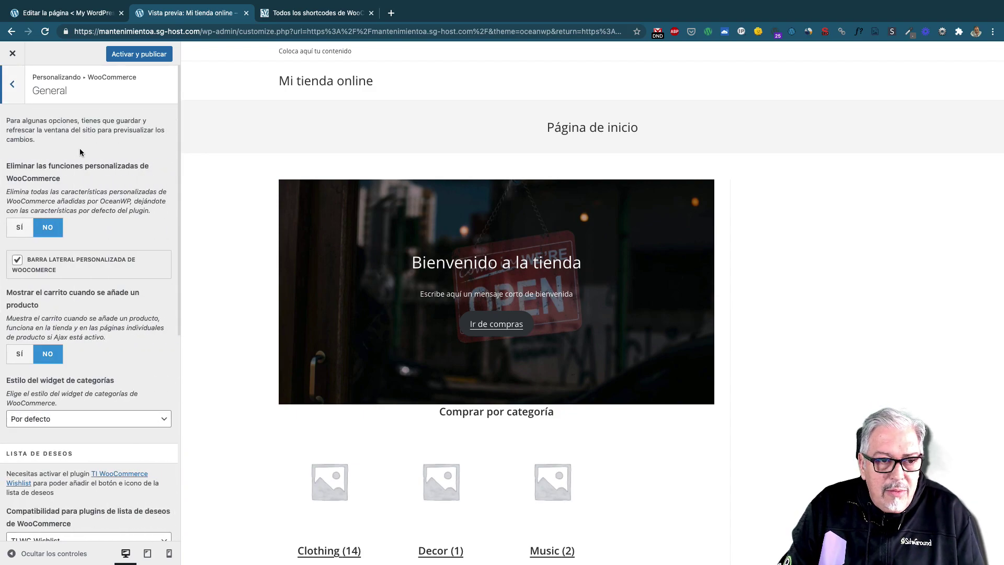
scroll(119, 187, down, 3)
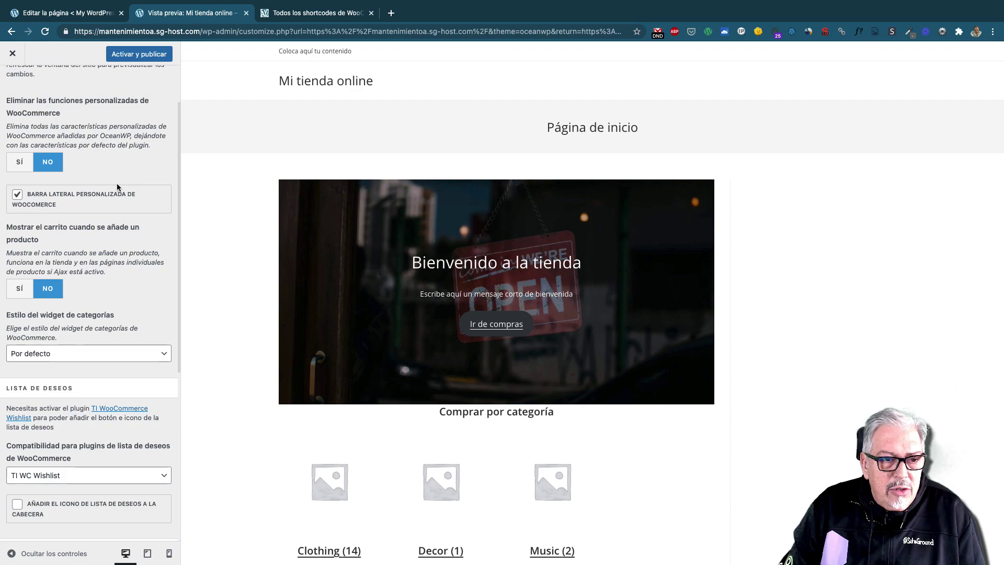
scroll(122, 219, down, 10)
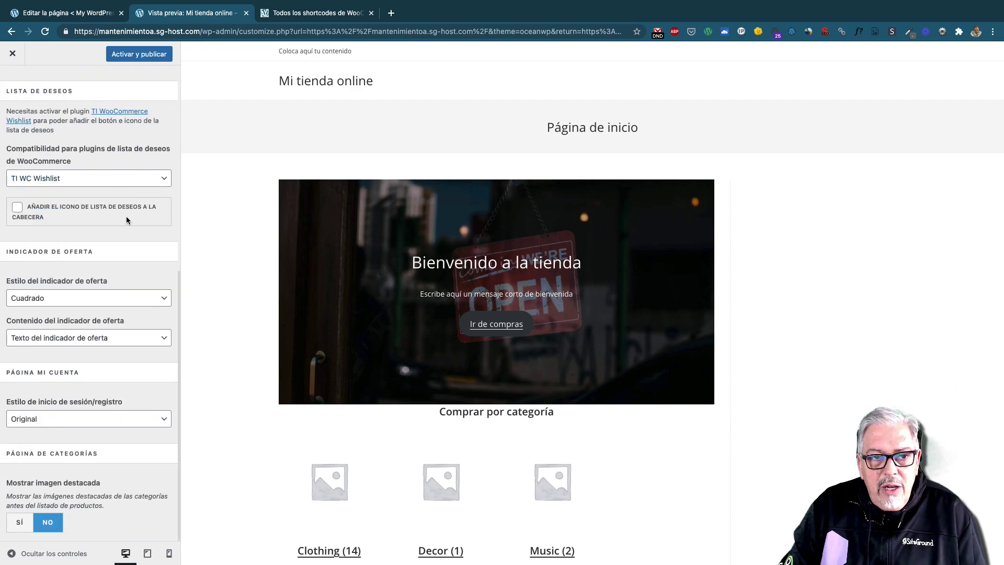
scroll(126, 215, up, 8)
click(15, 86)
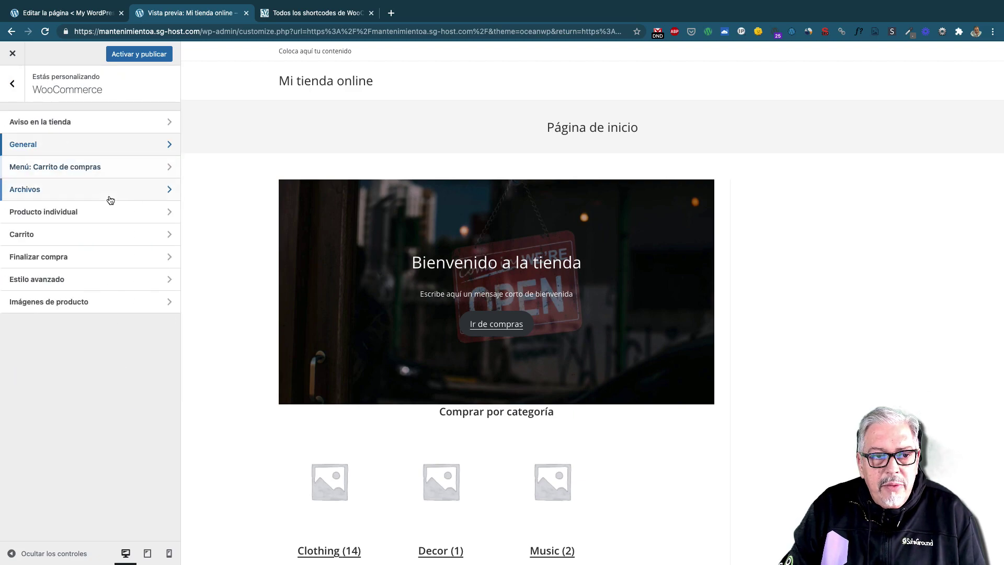
Step: In the Producto individual settings, preview the WordPress Pennant page, try the other sidebar and width layouts, and set the design to Ancho completo
click(103, 211)
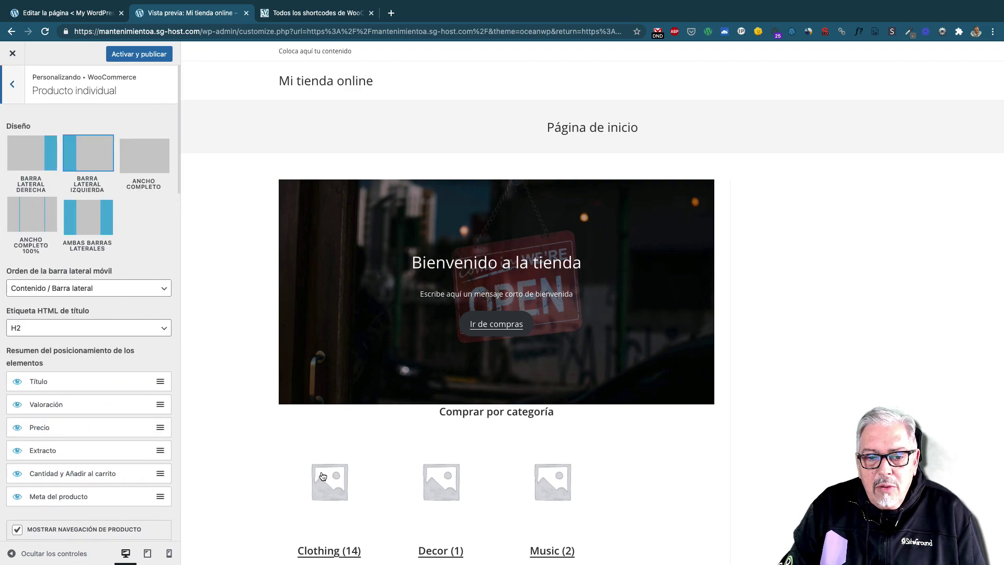
scroll(321, 476, down, 7)
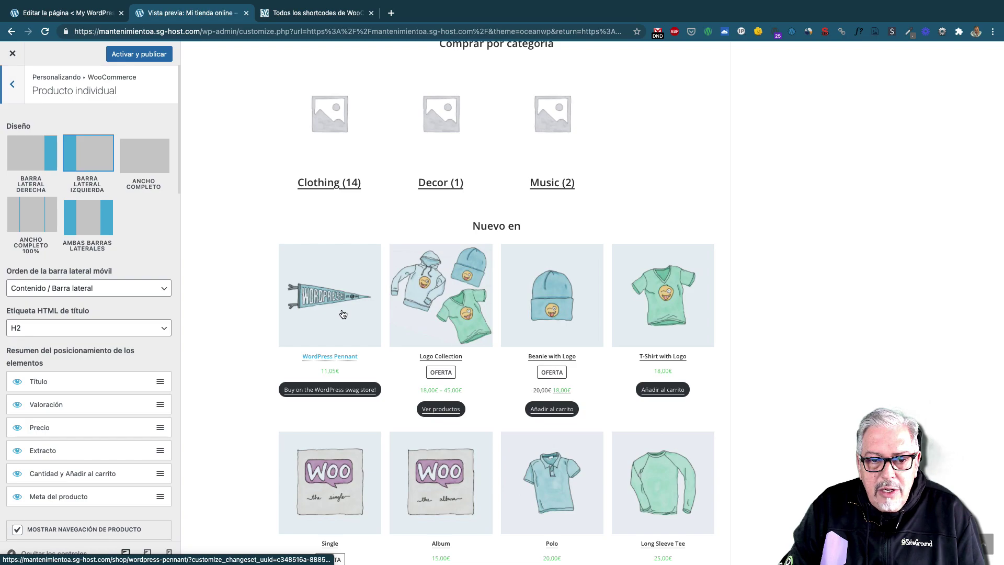
click(343, 314)
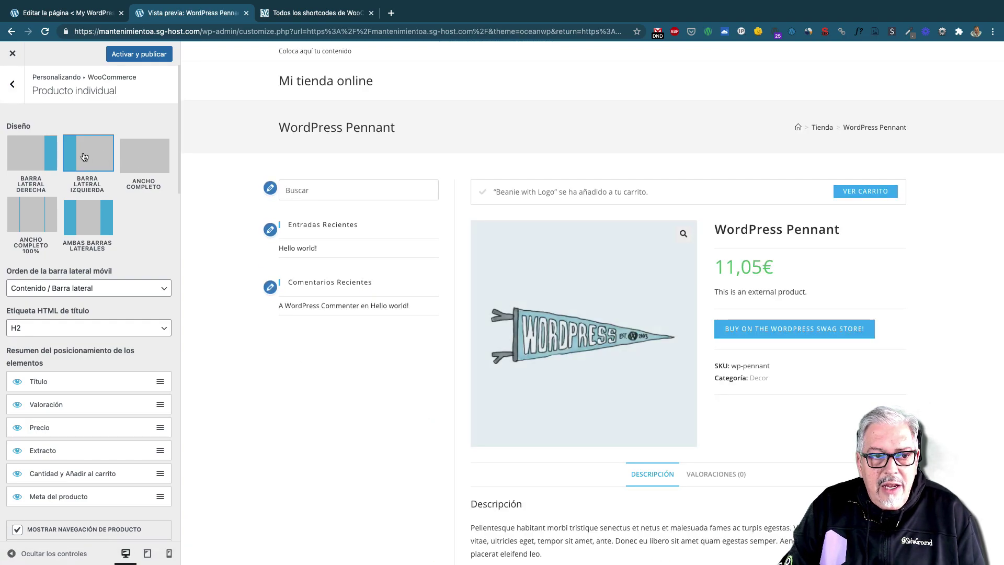
click(31, 153)
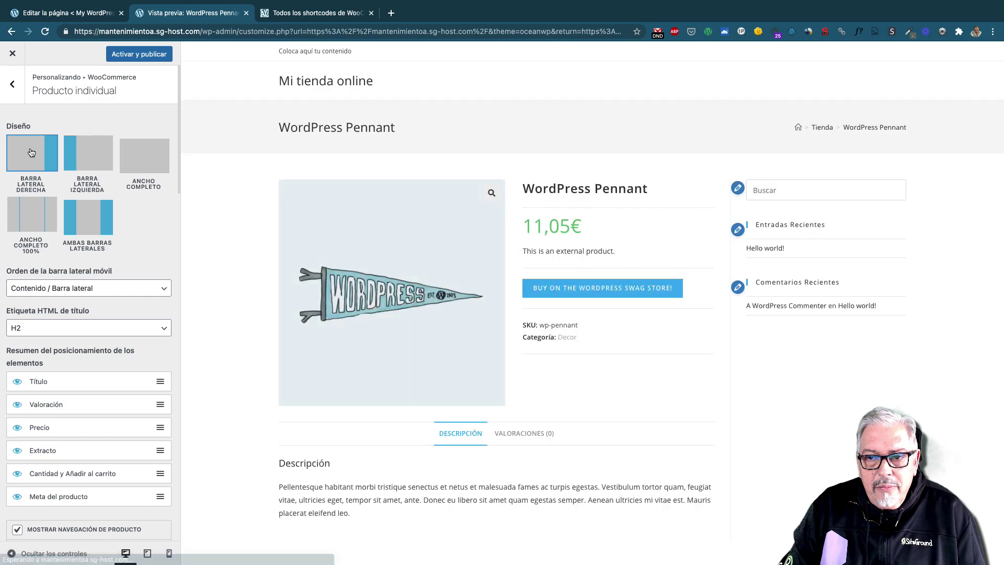
click(145, 172)
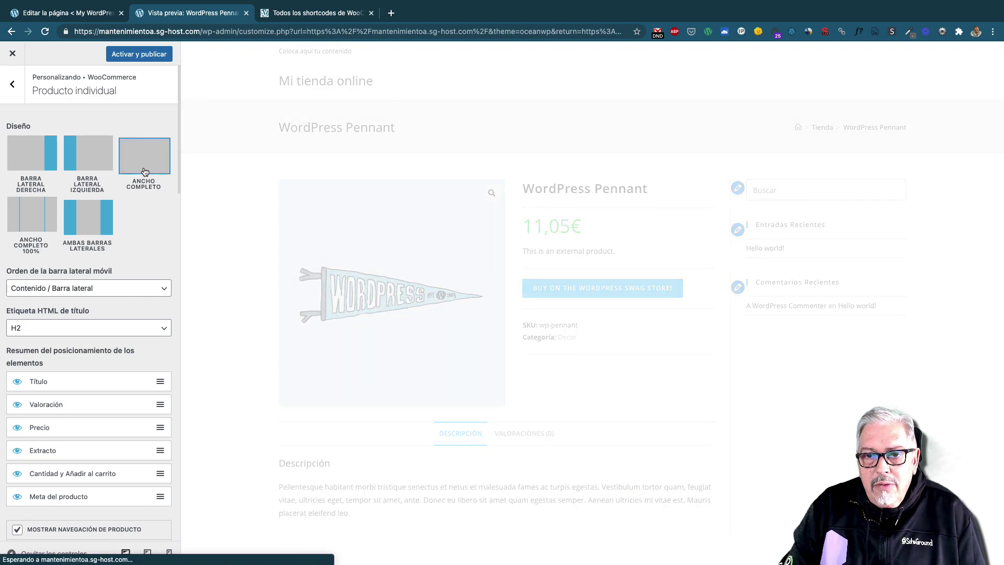
click(37, 210)
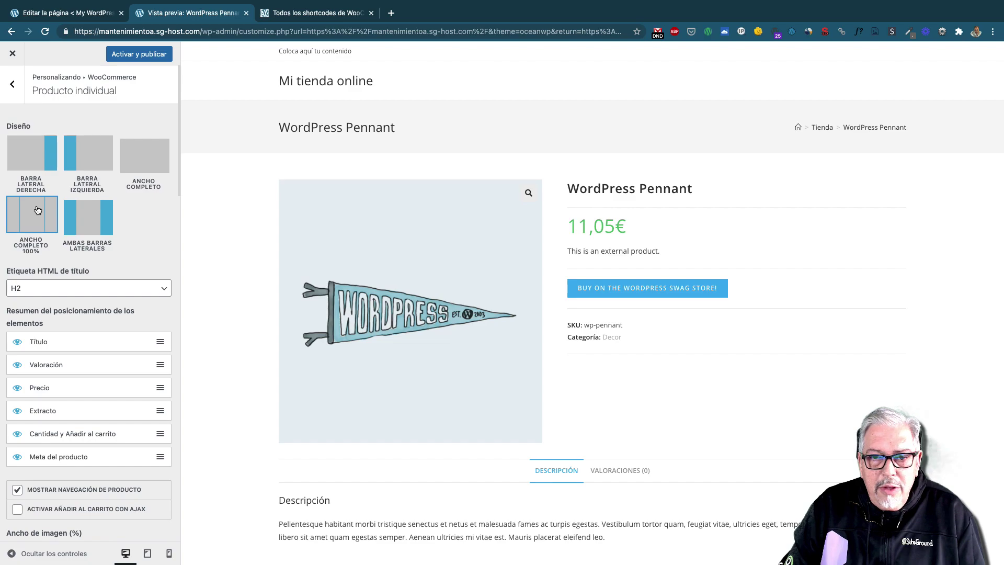
click(86, 219)
click(147, 168)
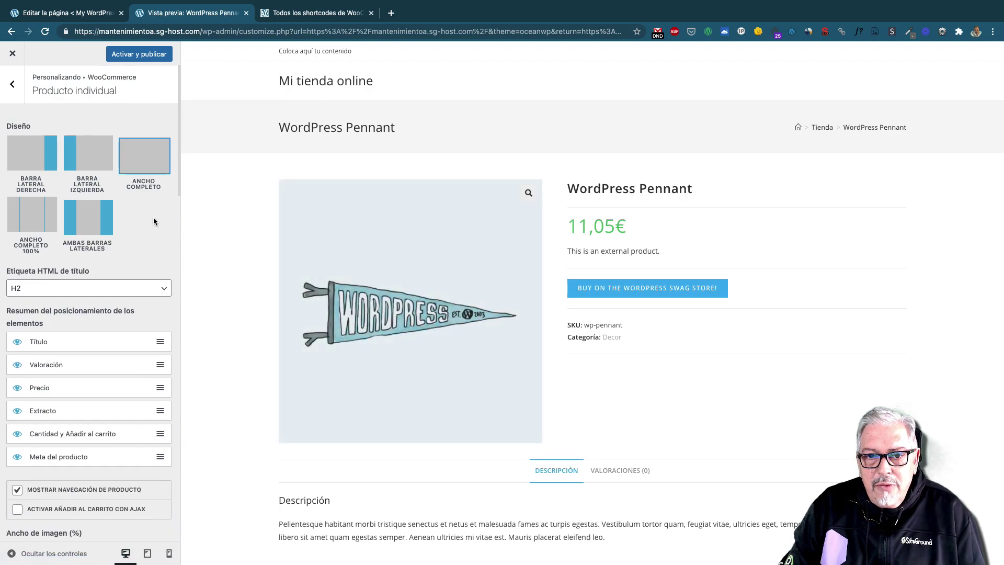
Step: Examine the remaining Producto individual options, including the title tag, element positioning, product navigation, and image and summary widths
scroll(128, 259, down, 3)
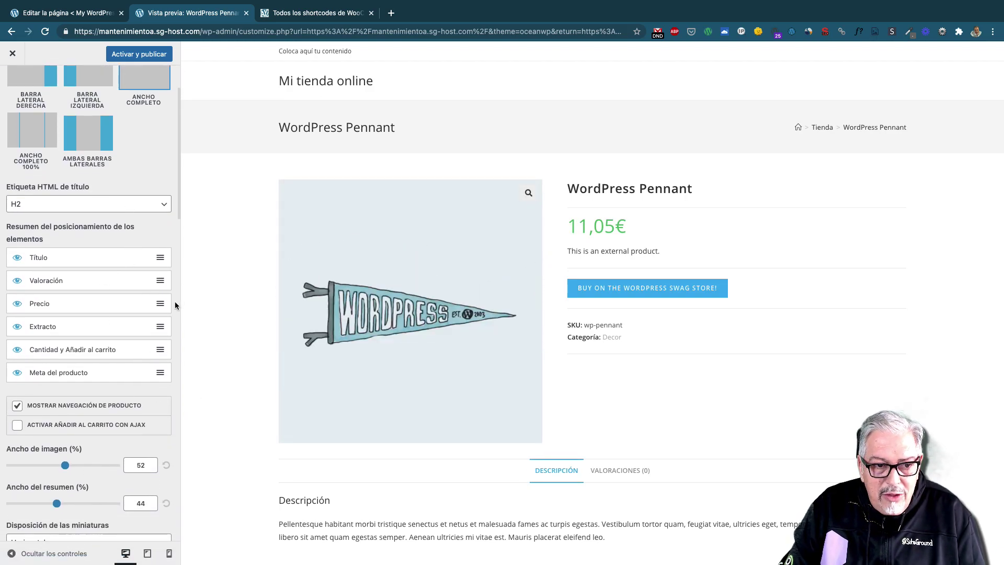
scroll(97, 320, down, 2)
scroll(99, 320, up, 5)
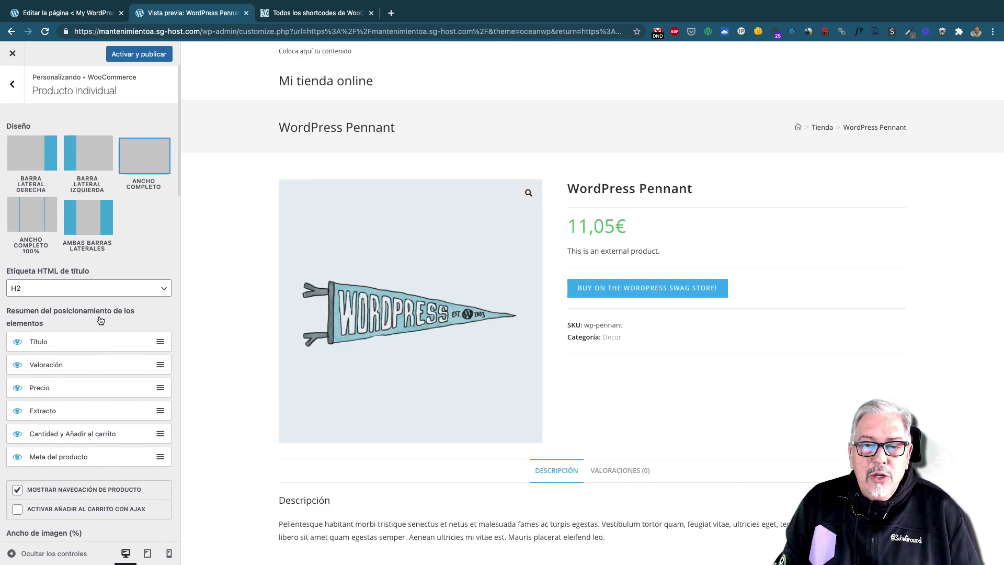
scroll(103, 321, down, 2)
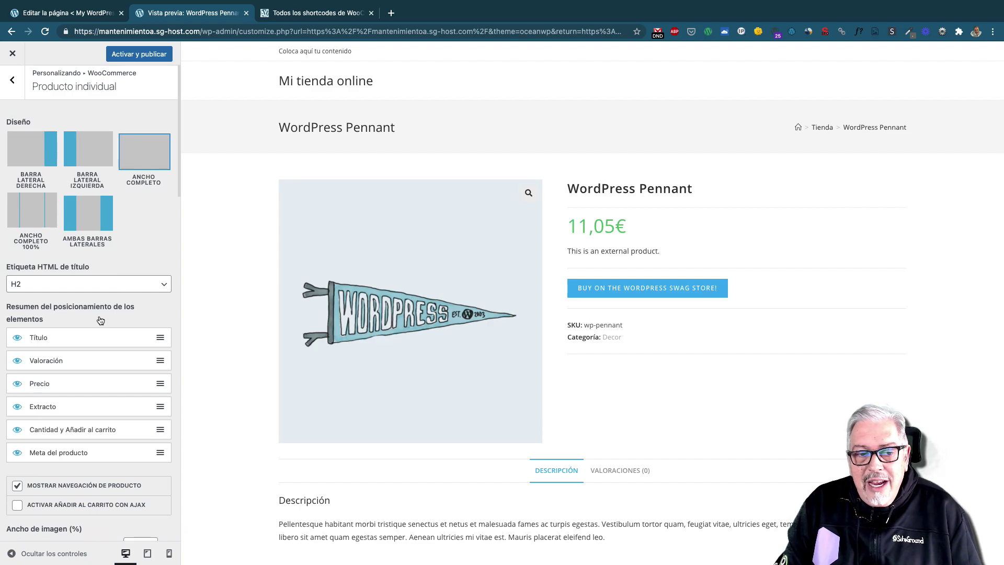
scroll(98, 335, up, 3)
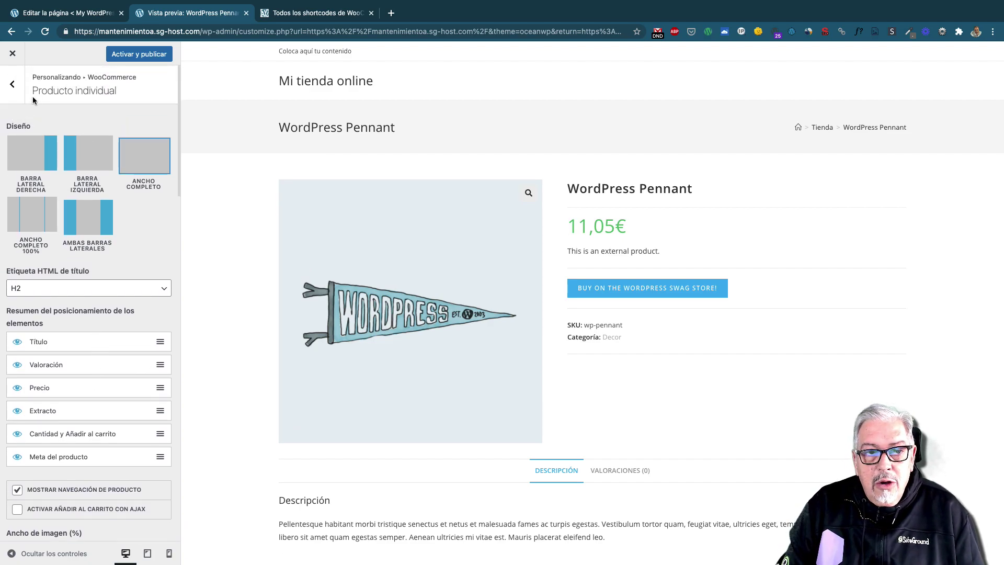
click(16, 92)
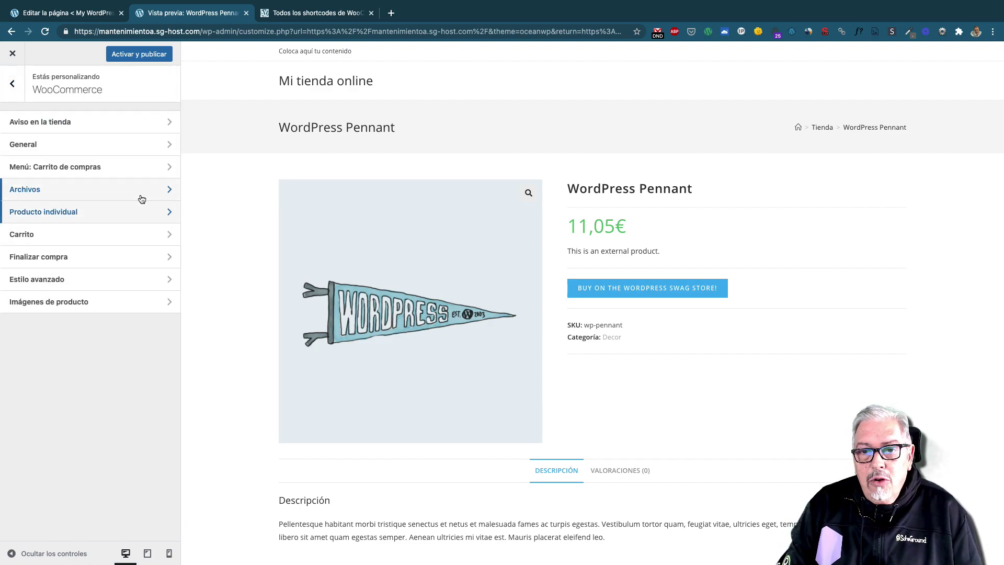
Step: Review OceanWP's Carrito and Finalizar compra settings, including cross-sells, distraction-free cart, checkout fields and privacy policy options
click(125, 236)
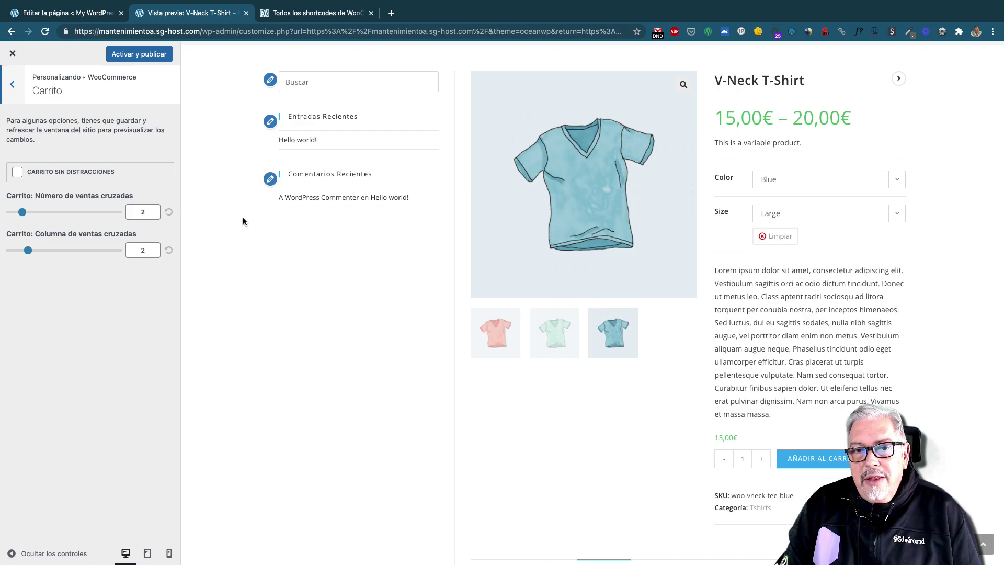
scroll(205, 210, up, 3)
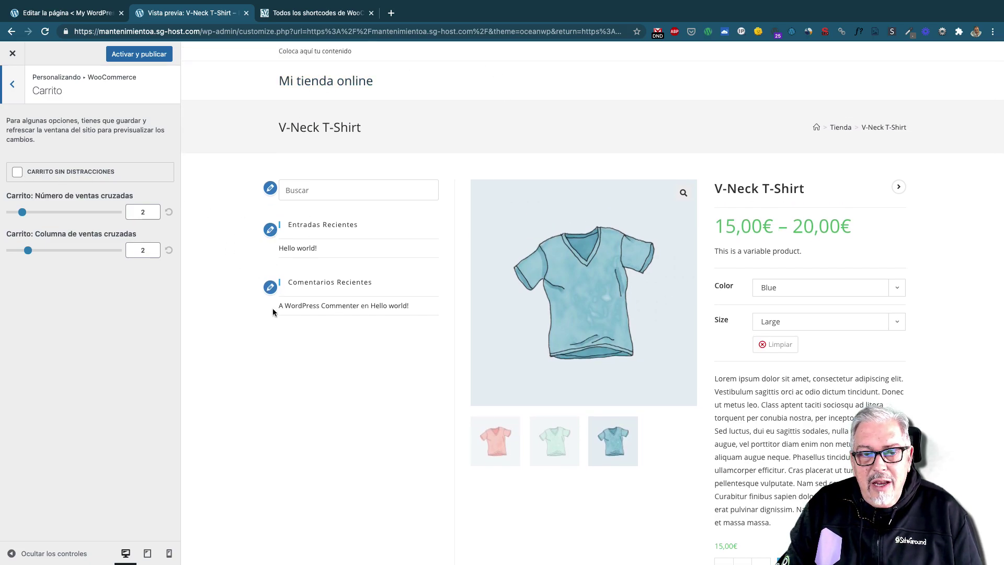
click(13, 93)
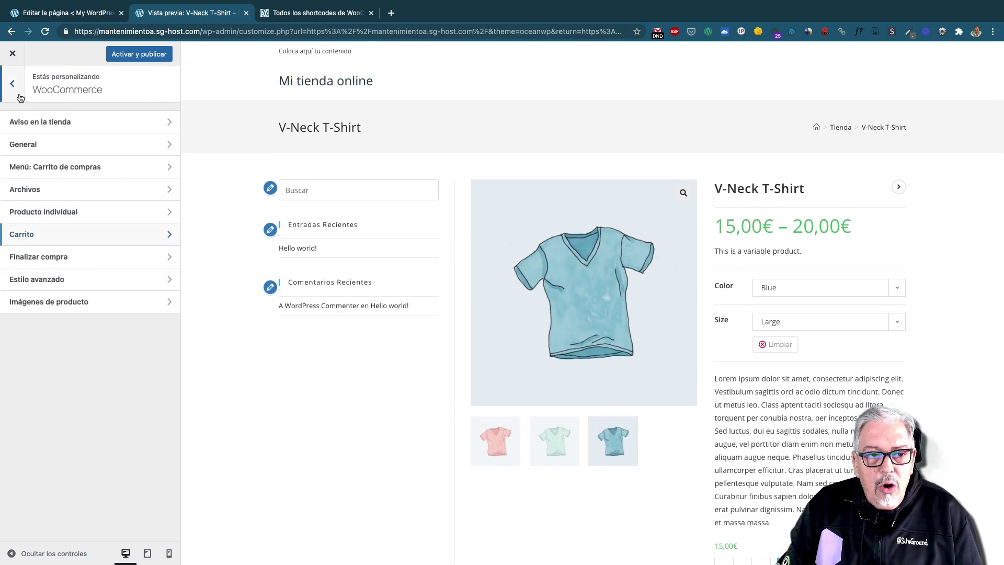
click(83, 257)
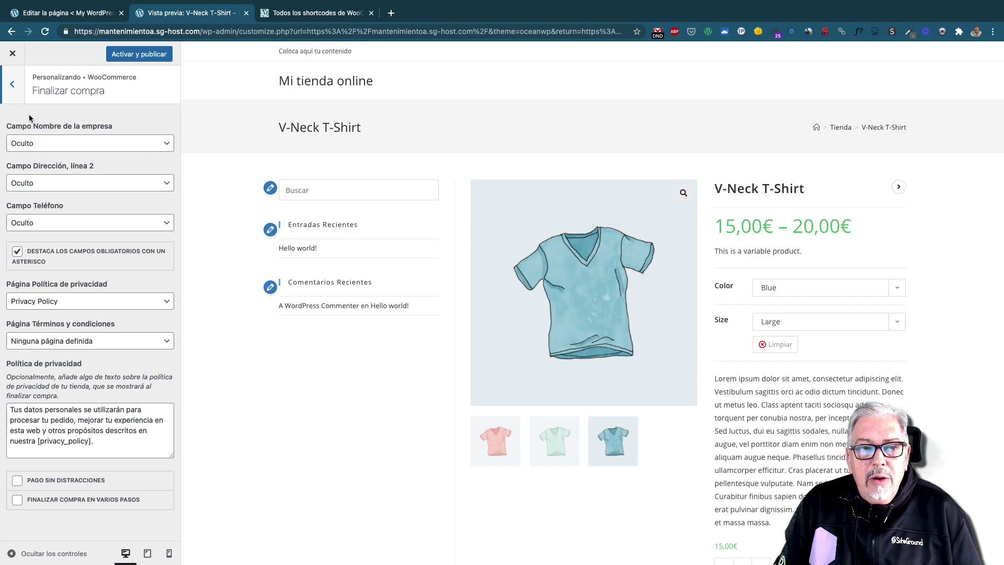
click(16, 92)
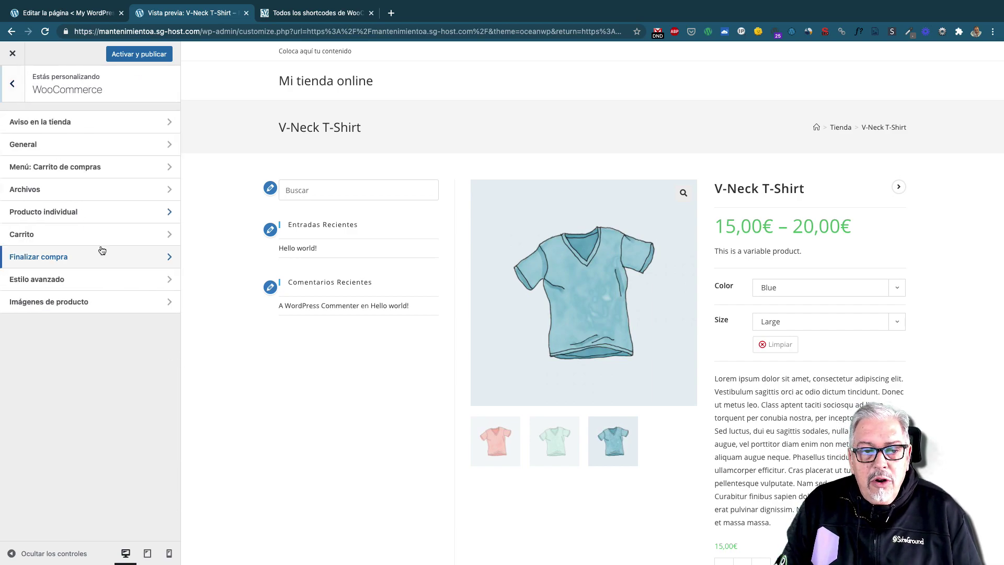
Step: In Estilo avanzado, set the Fondo del indicador de oferta to red #dd3333, and return to the main customizer level
click(128, 277)
scroll(91, 195, down, 5)
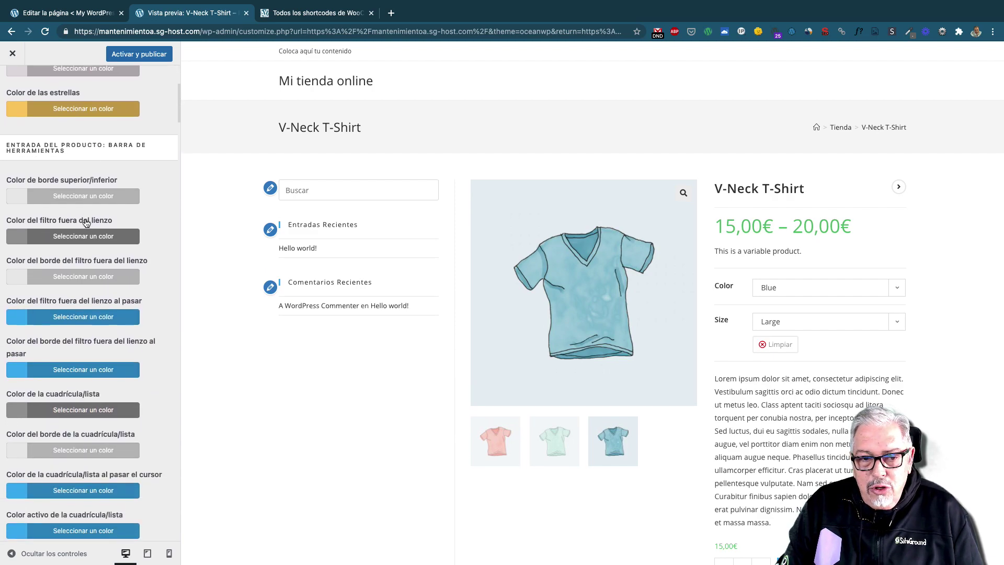
scroll(87, 222, up, 6)
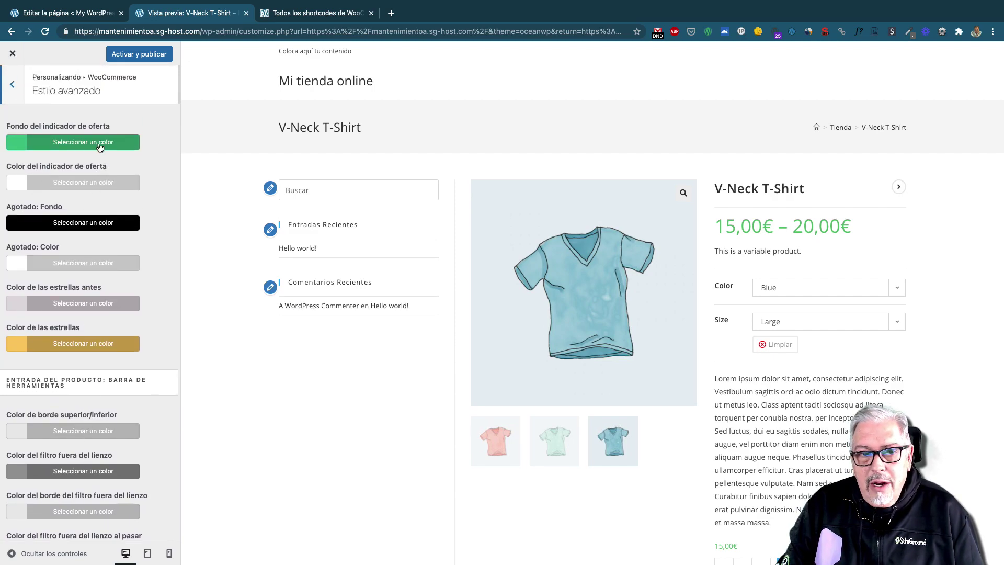
click(101, 144)
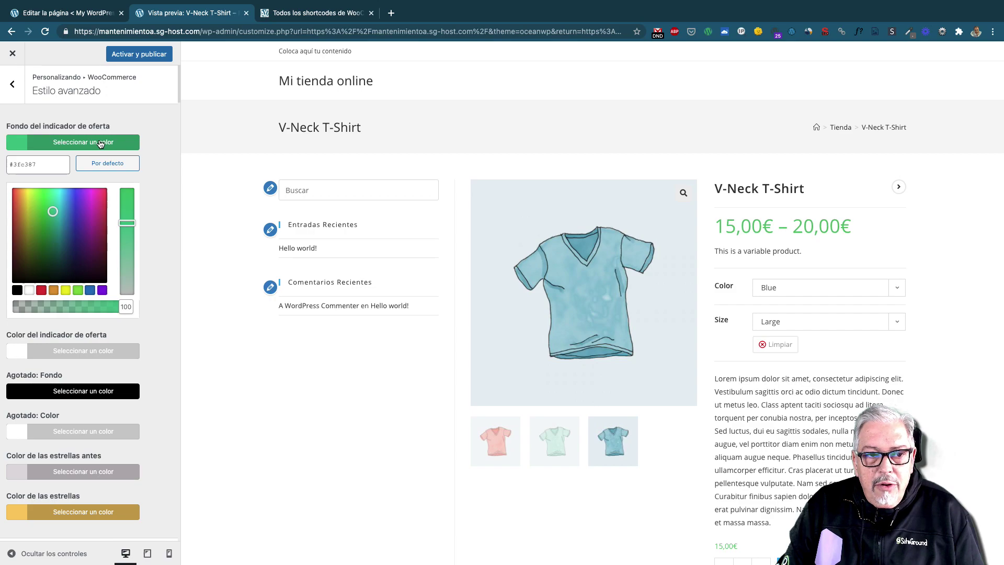
click(42, 290)
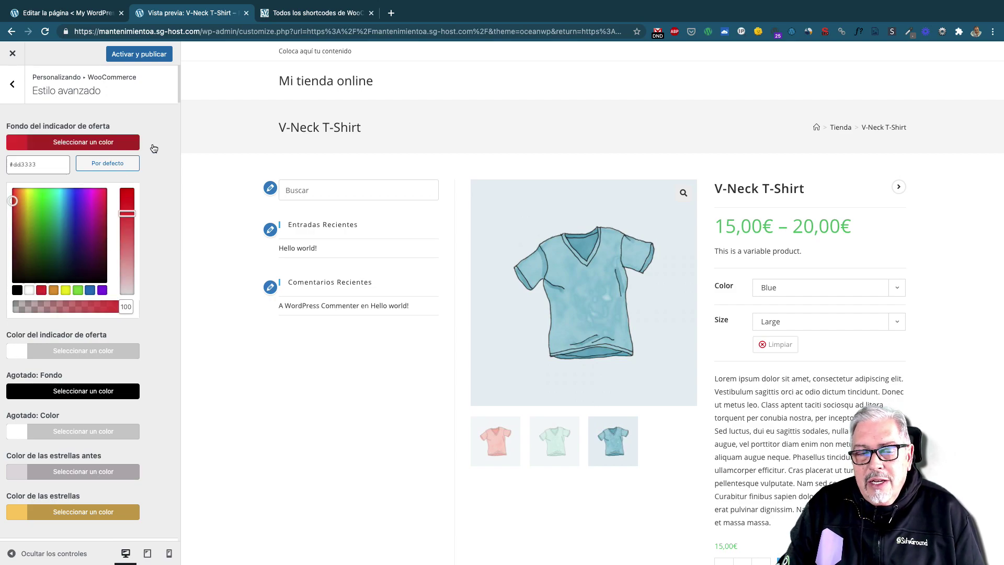
click(12, 83)
key(Escape)
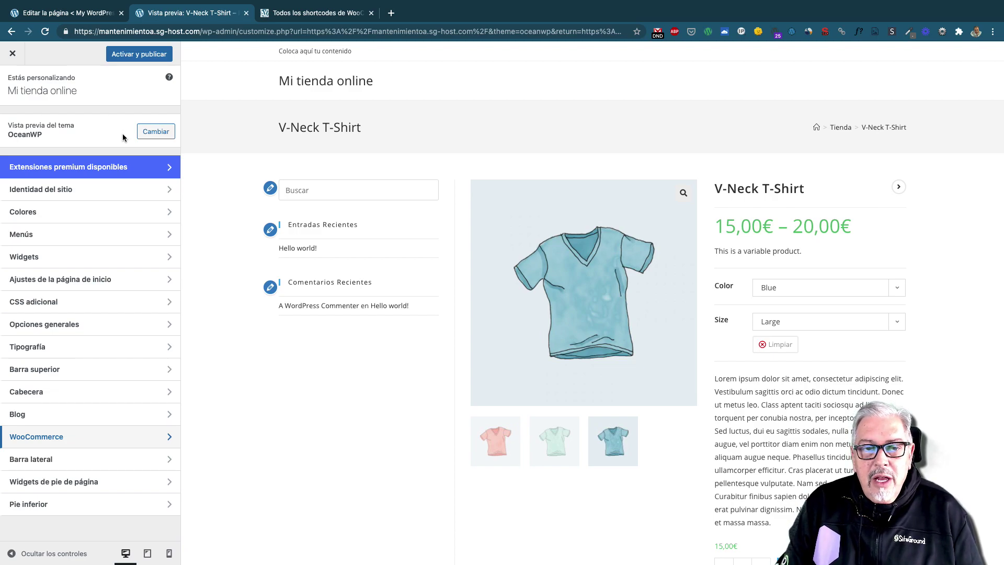
Step: Search the WordPress.org themes for proteo, and install and preview the YITH Proteo theme
click(152, 131)
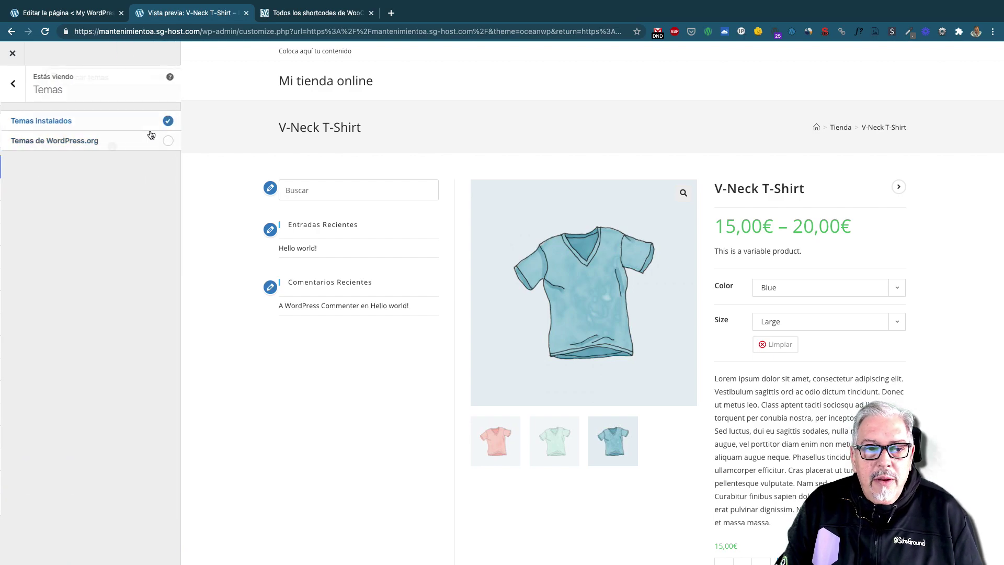
click(145, 144)
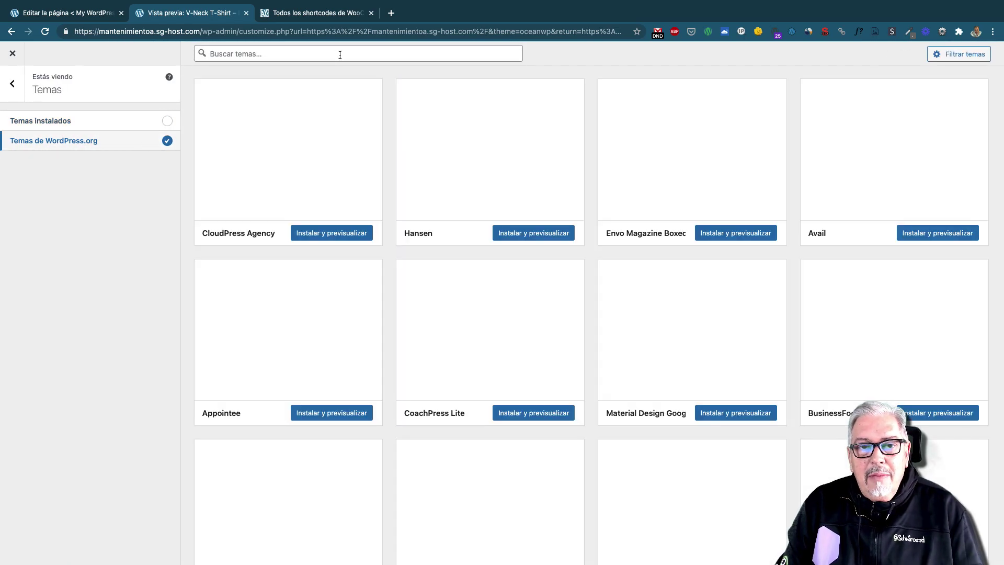
click(340, 53)
text(proteo)
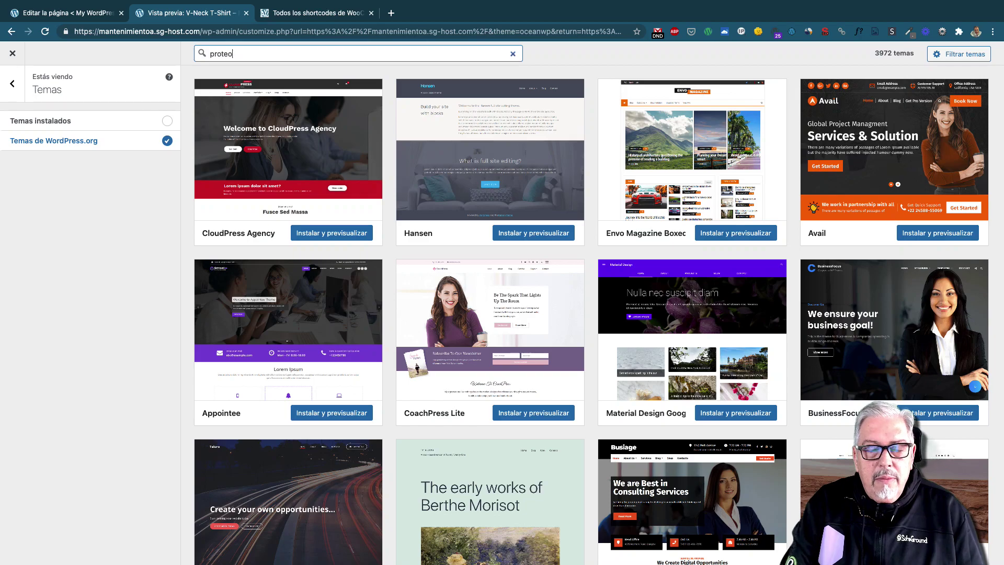
click(342, 232)
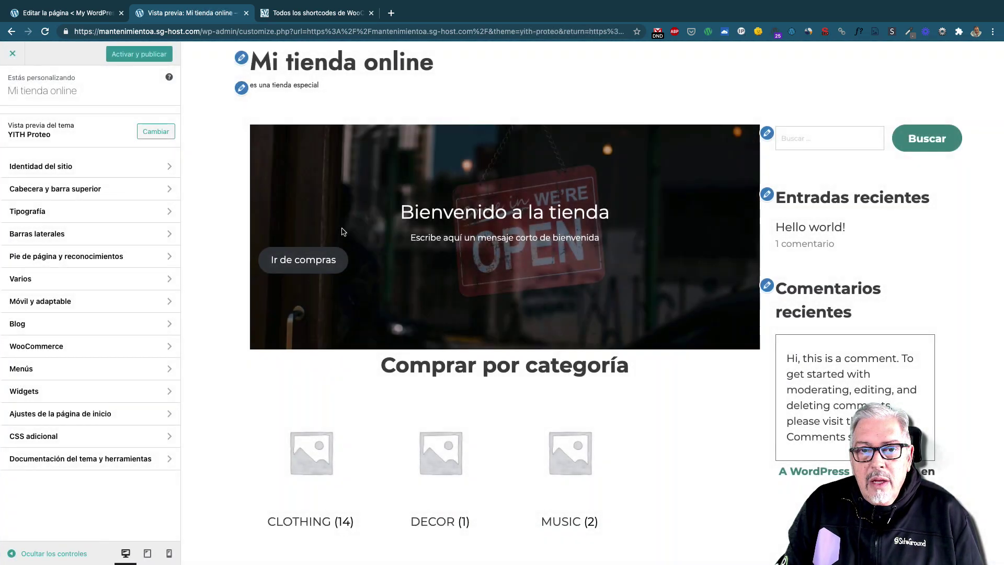
scroll(217, 233, down, 1)
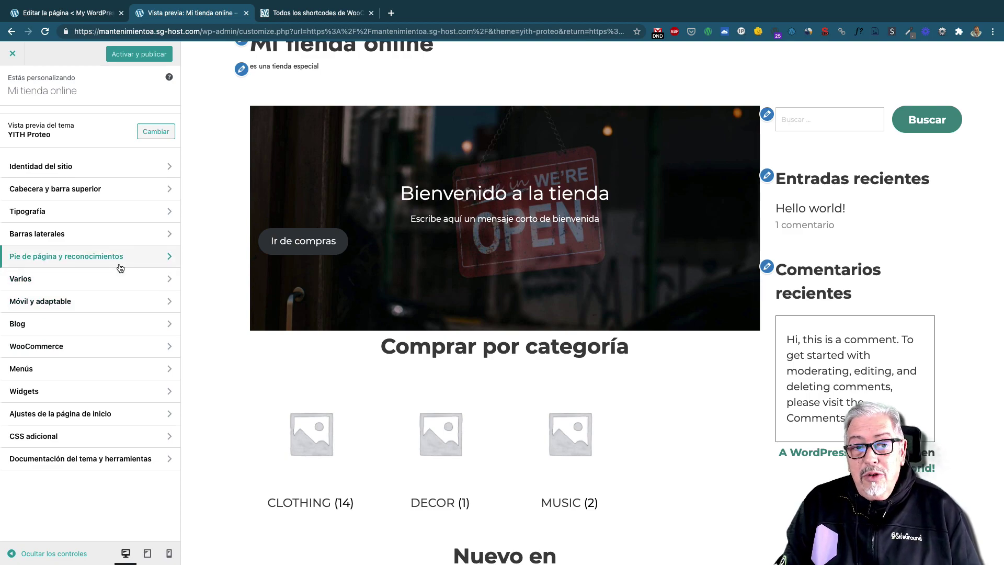
scroll(204, 317, up, 1)
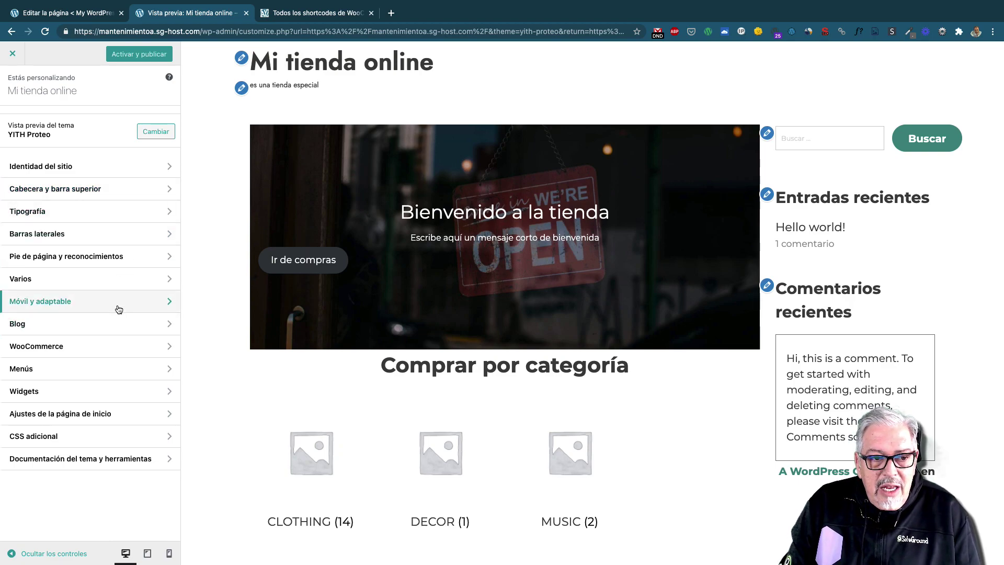
Step: Look over YITH Proteo's Barras laterales sections and its Tipografía settings, including the H1 font options
click(104, 234)
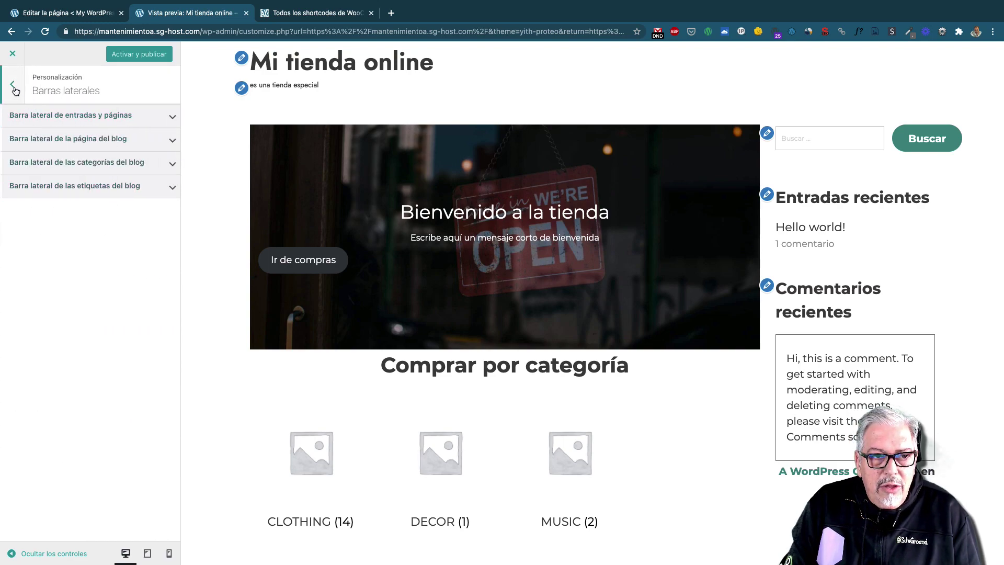
click(13, 85)
click(125, 211)
click(156, 140)
click(157, 140)
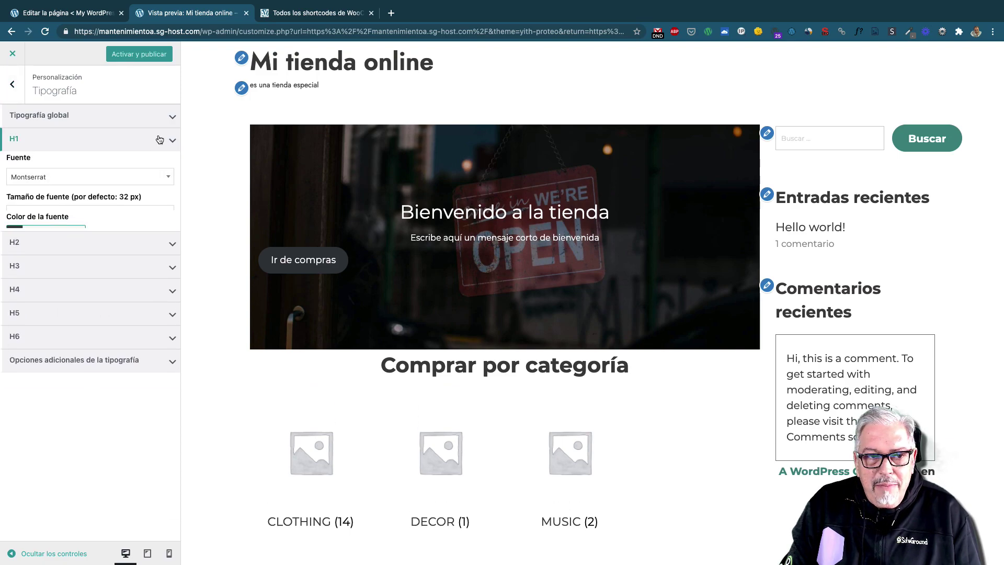
click(18, 93)
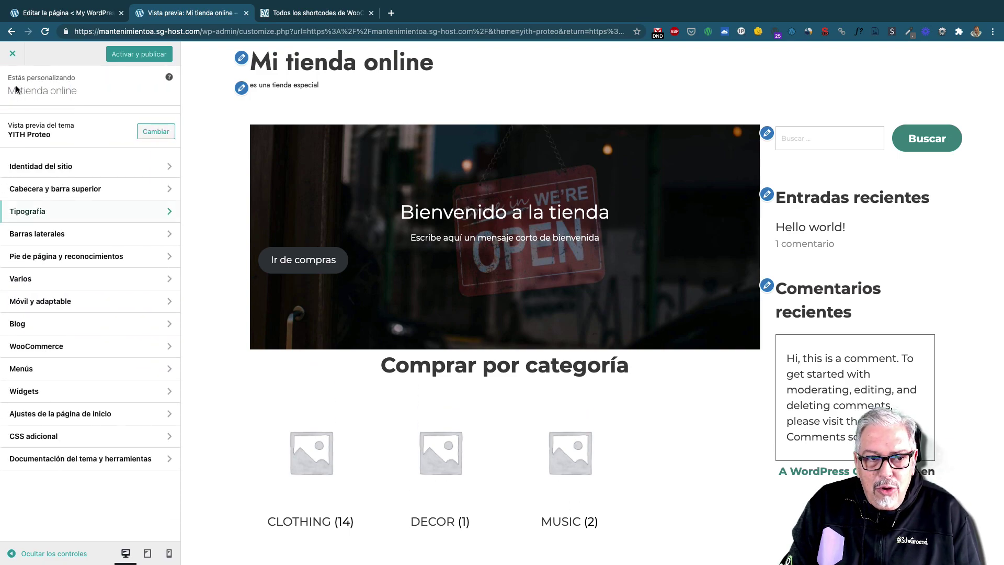
Step: Examine YITH Proteo's Cabecera y barra superior settings, covering Fondo de la cabecera and Diseño y estilo de la cabecera
click(114, 193)
click(156, 167)
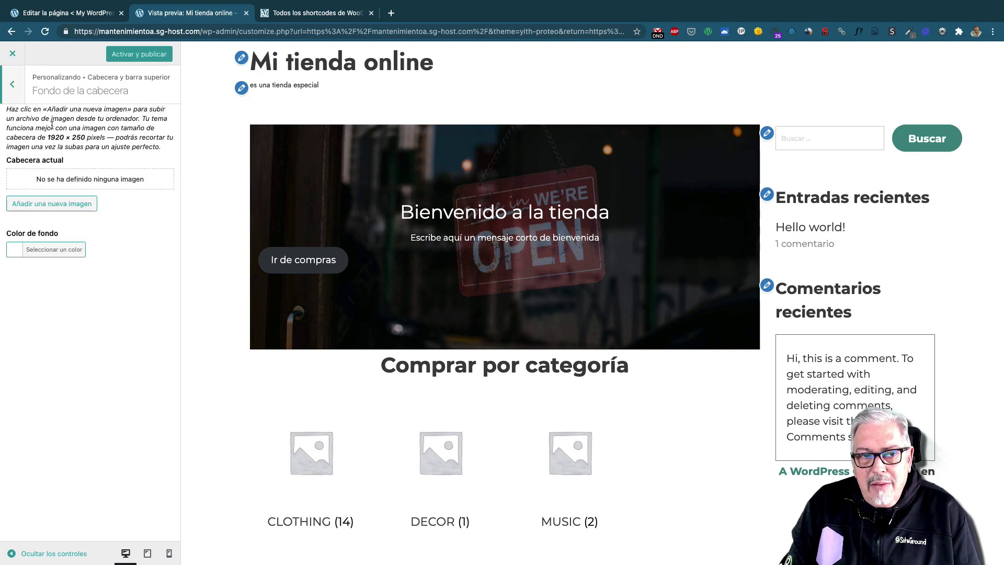
click(12, 84)
click(137, 150)
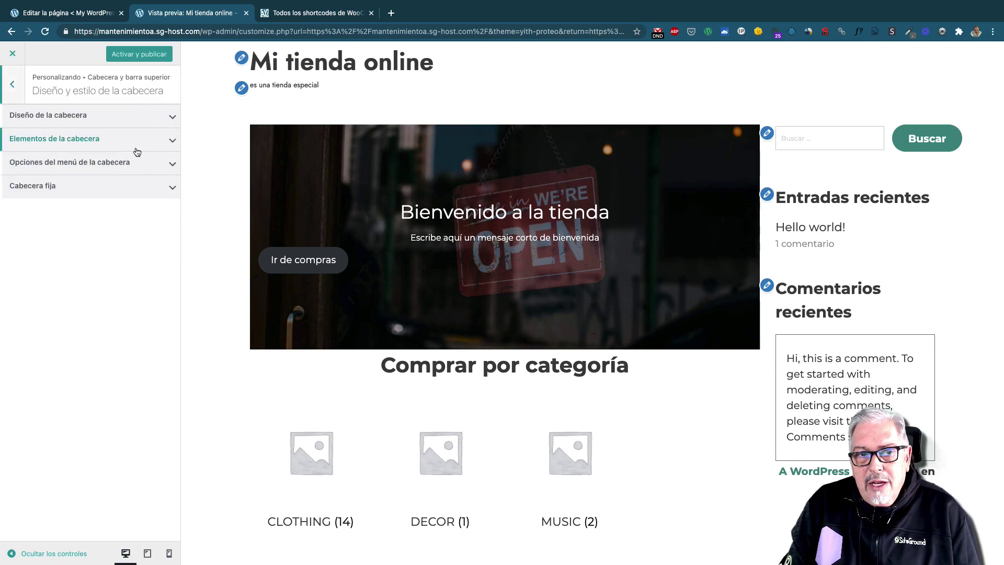
click(14, 84)
click(12, 84)
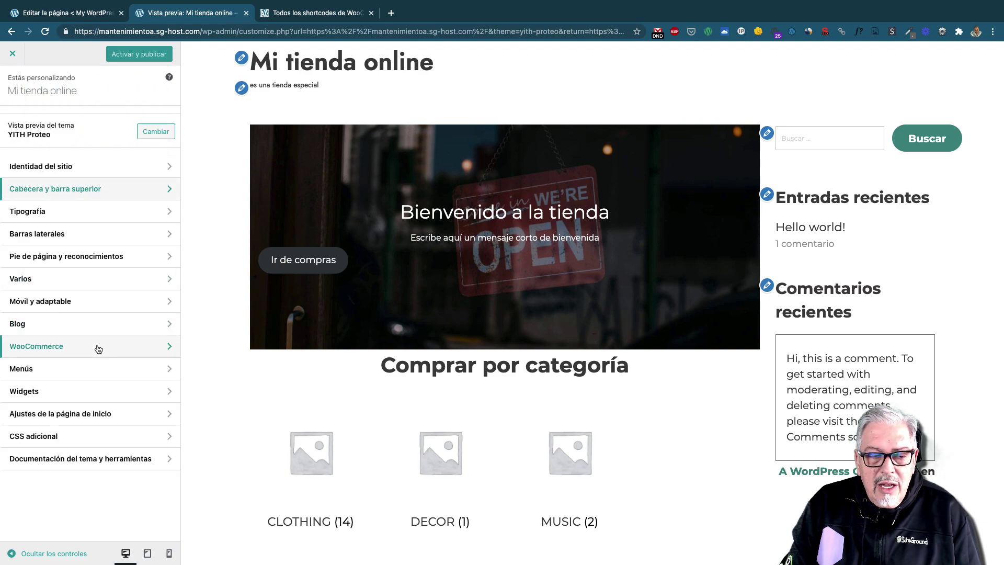
Step: In WooCommerce's Catálogo de productos settings, set Estilo de «Añadir al carrito» to Estilo de botón 1
click(98, 349)
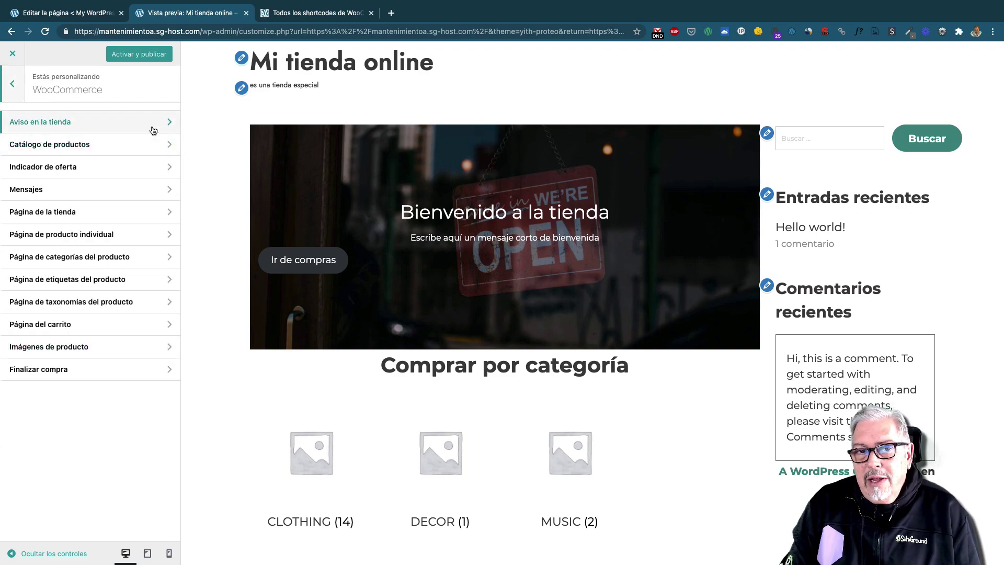
click(149, 147)
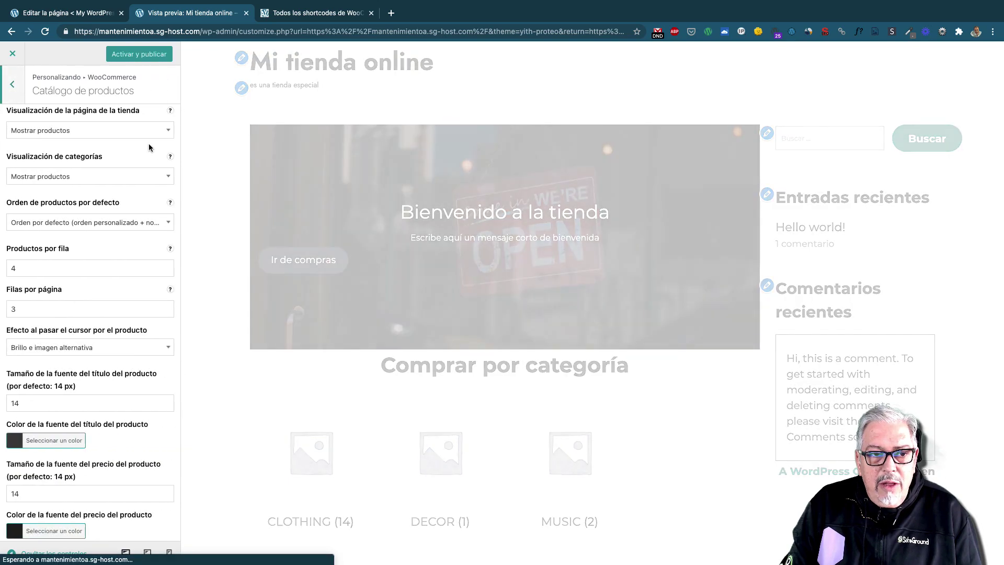
scroll(126, 269, down, 5)
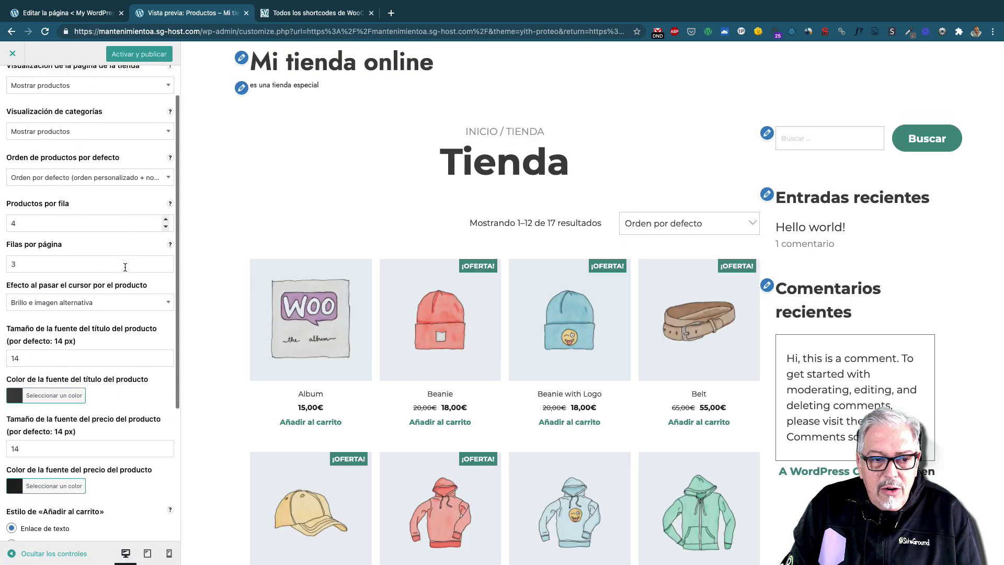
scroll(126, 265, down, 2)
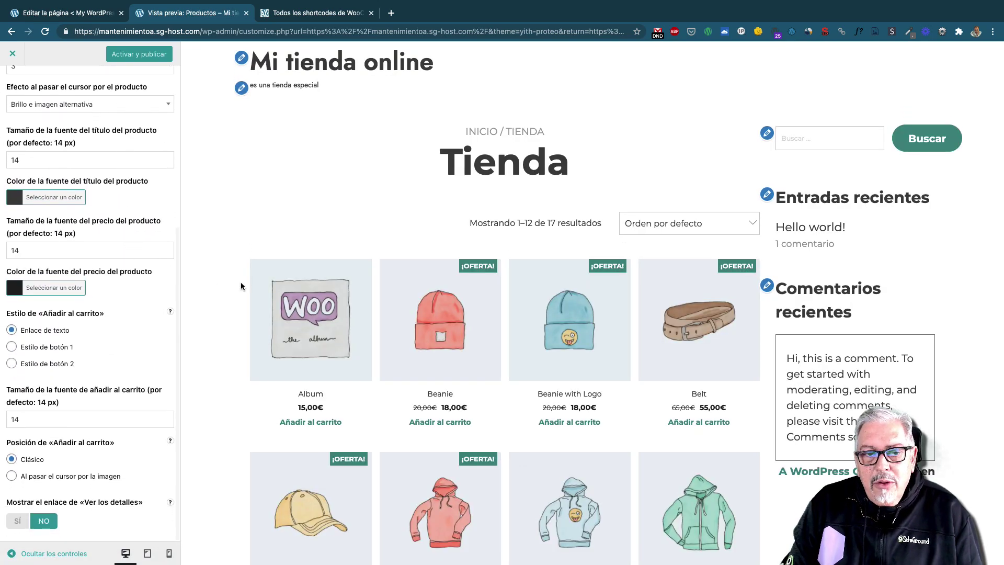
scroll(246, 286, down, 1)
scroll(247, 285, down, 3)
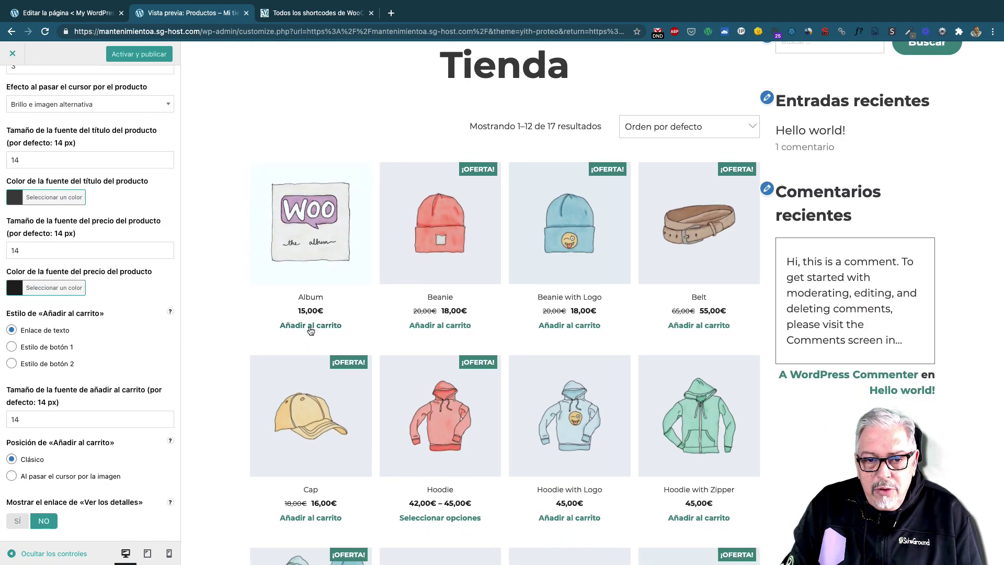
click(19, 348)
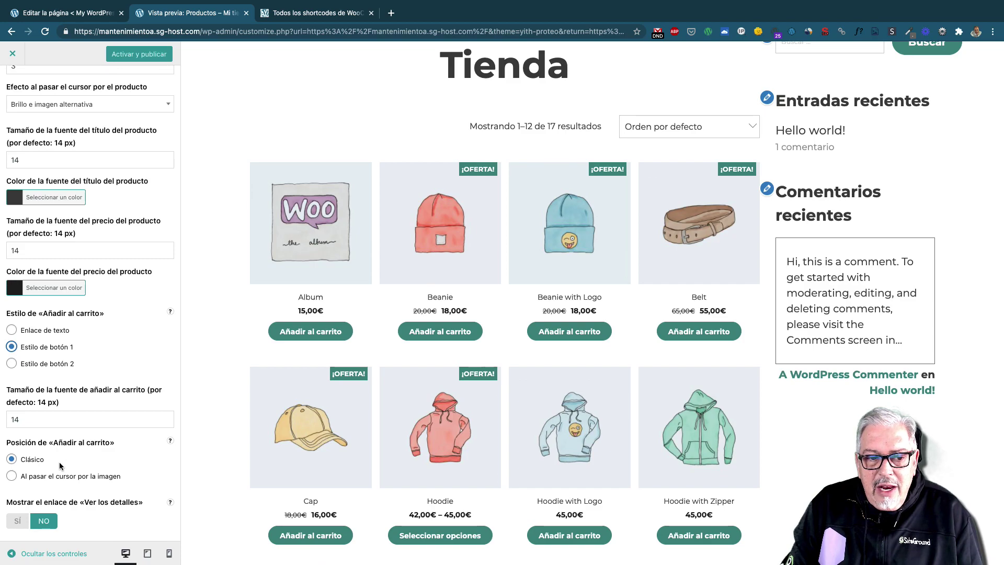
Step: Set Posición de «Añadir al carrito» to Al pasar el cursor por la imagen, and set Mostrar el enlace de «Ver los detalles» to Sí
click(11, 476)
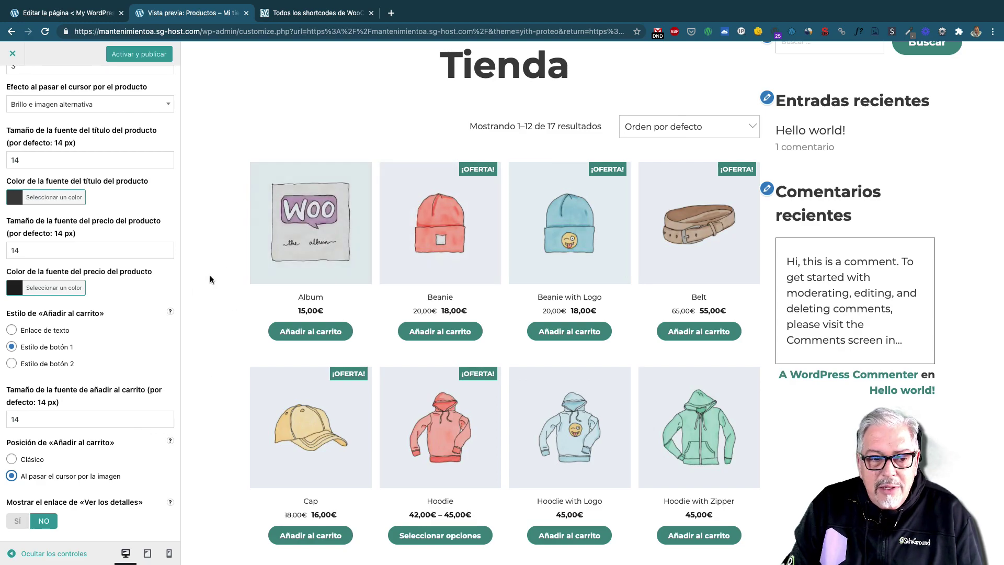
click(17, 520)
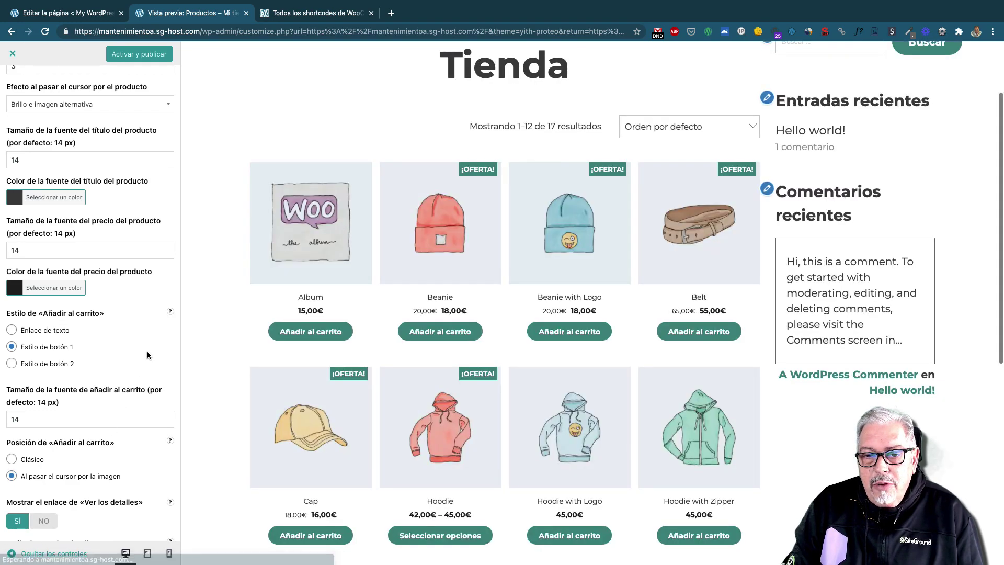
scroll(79, 261, up, 5)
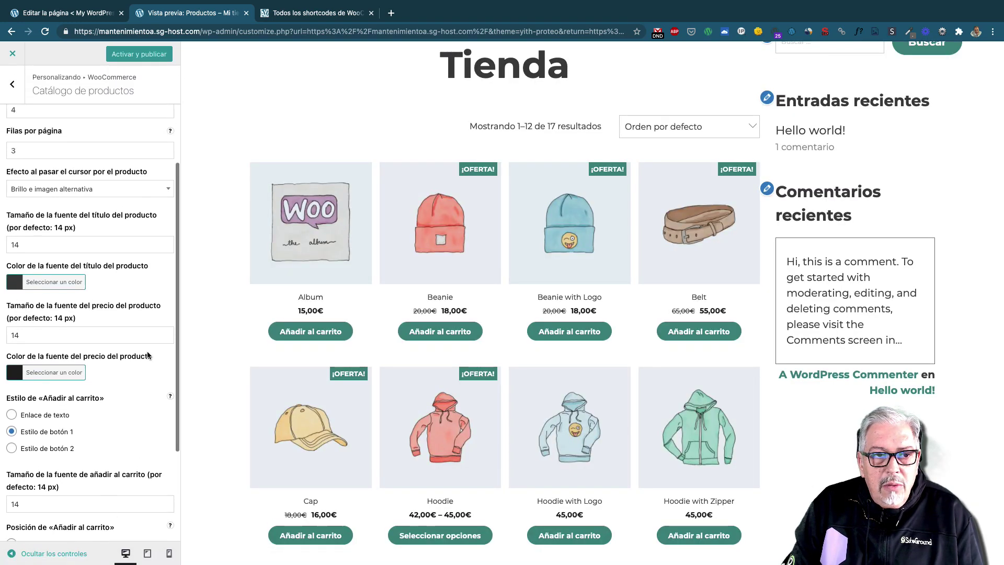
click(12, 84)
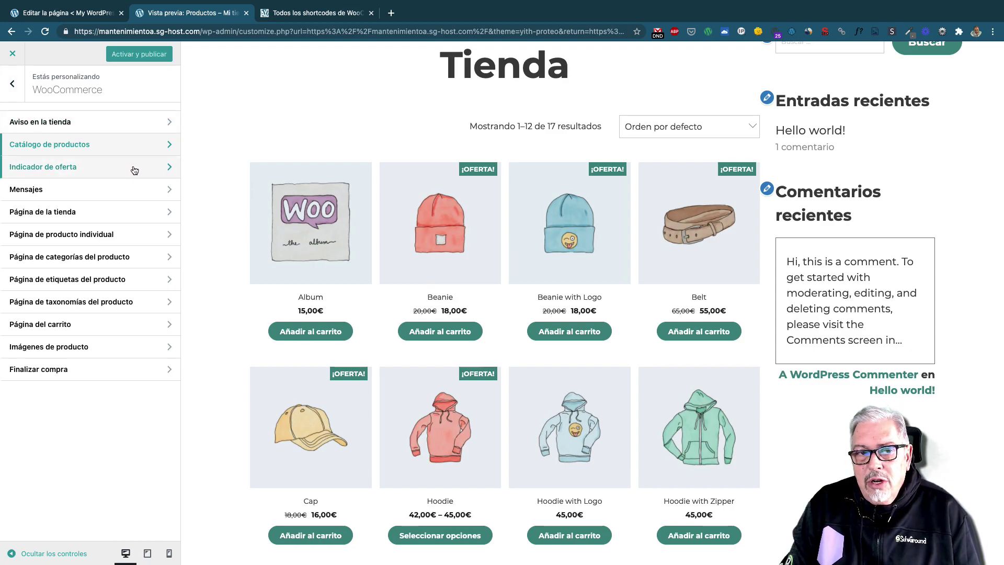
Step: Glance at Indicador de oferta, and set the sidebar position of Página de la tienda to Sin barra lateral
click(136, 167)
click(11, 91)
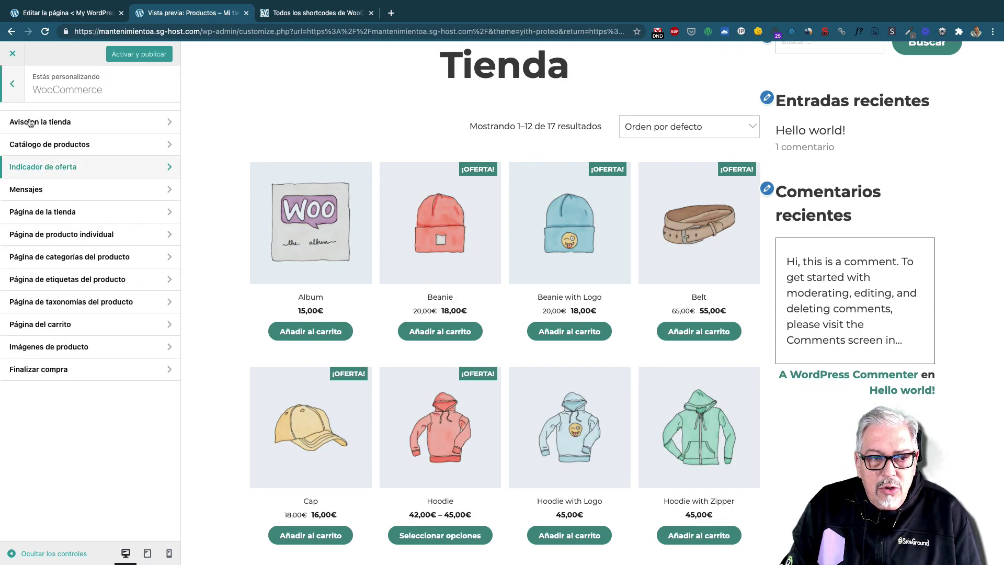
click(123, 214)
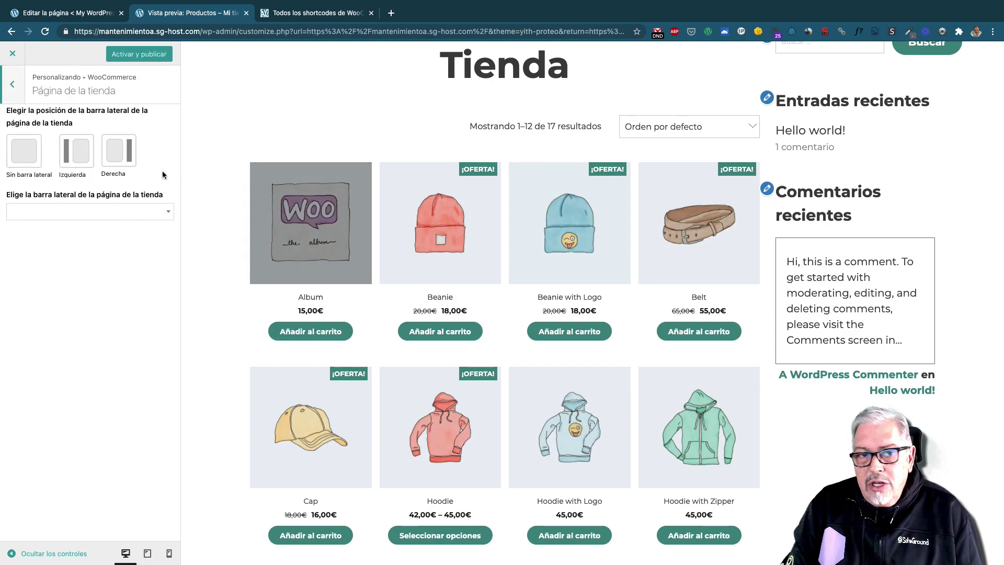
click(35, 152)
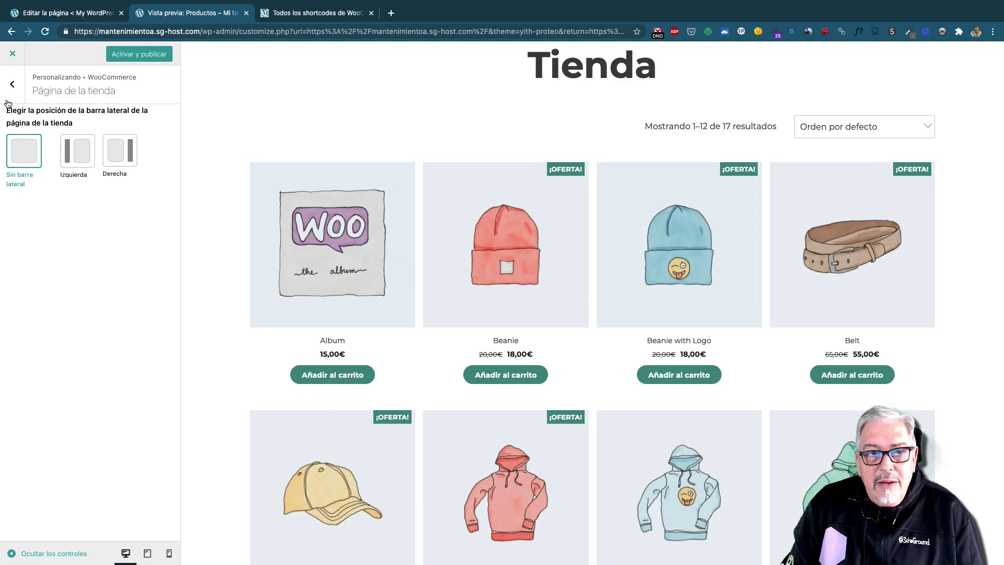
click(12, 84)
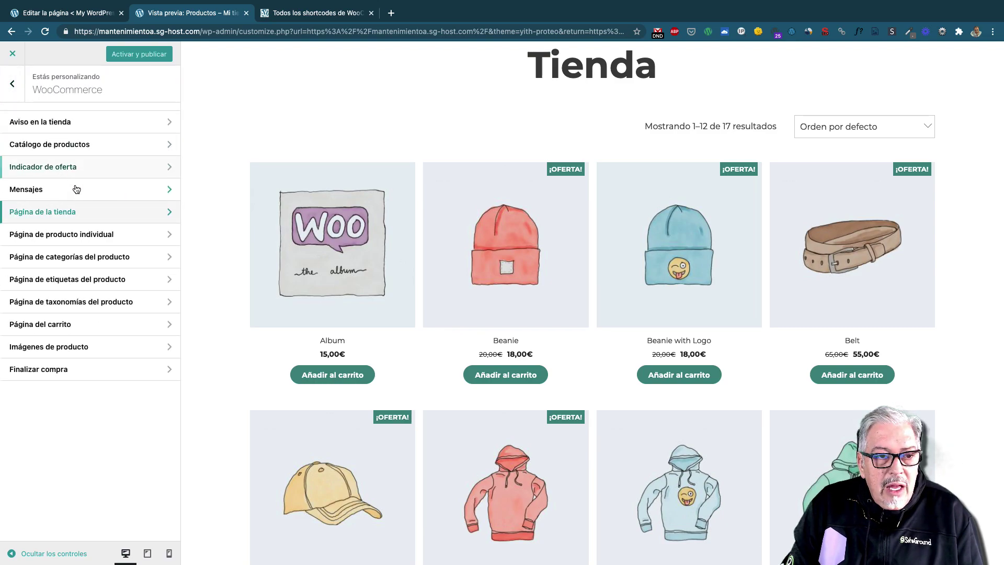
Step: Preview the Album product and examine Página de producto individual, covering Título del producto, Precio del producto y añadir al carrito, and Gestión de barra lateral
click(124, 233)
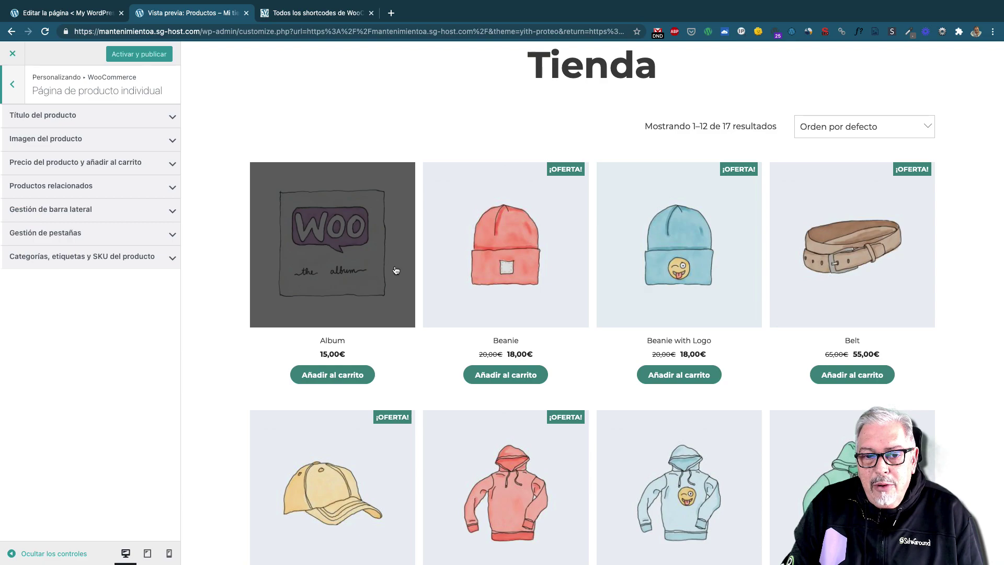
click(366, 254)
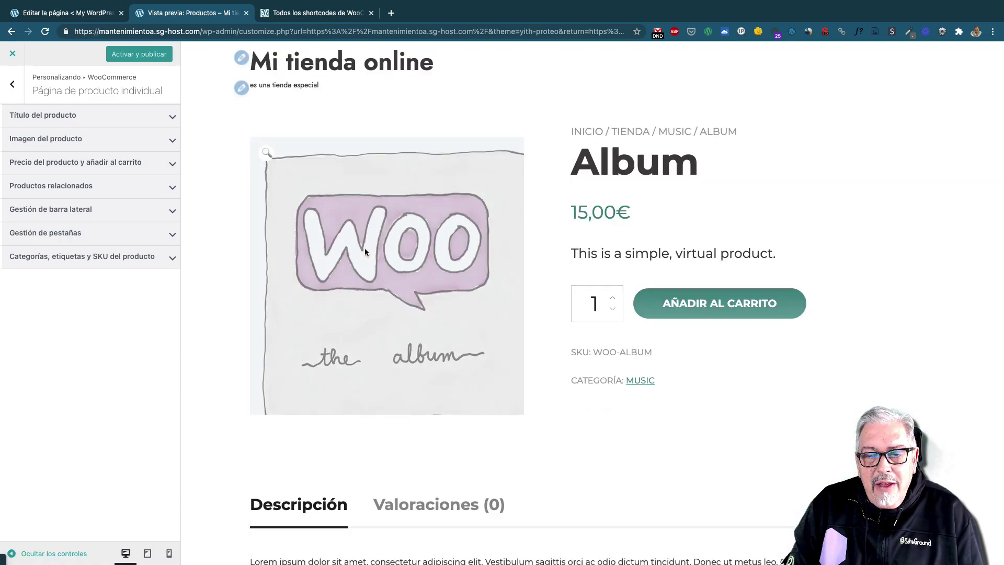
click(161, 118)
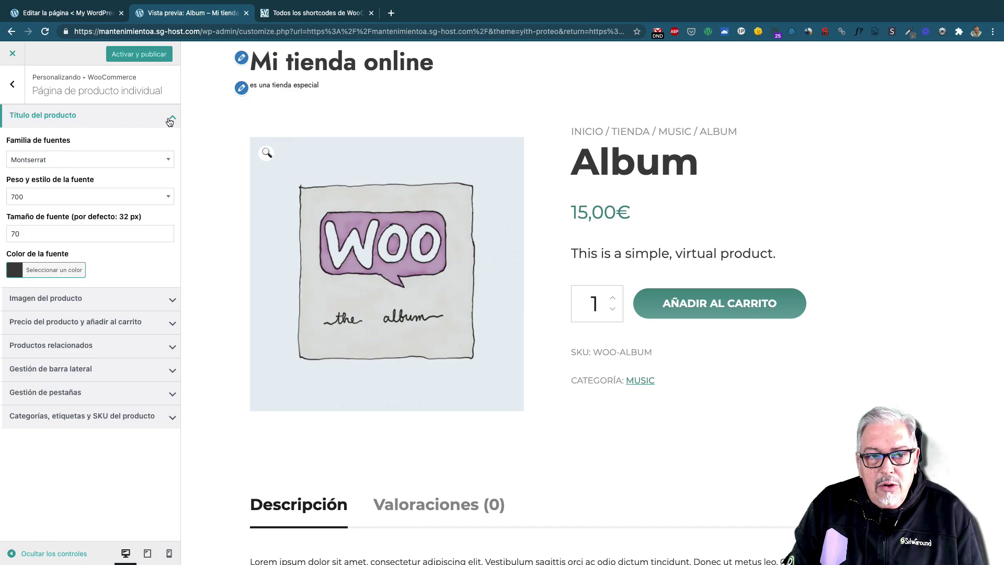
click(169, 122)
click(162, 164)
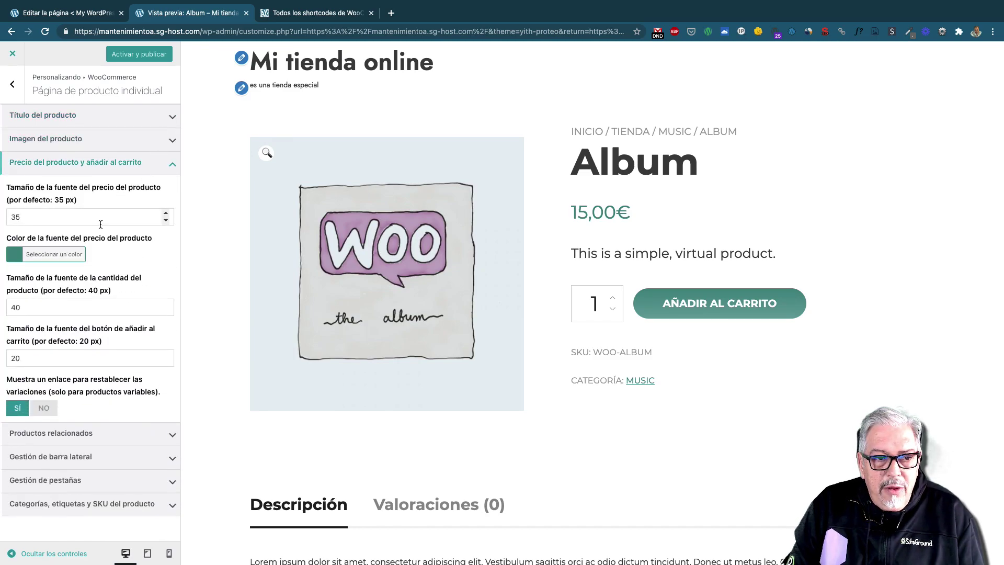
click(172, 165)
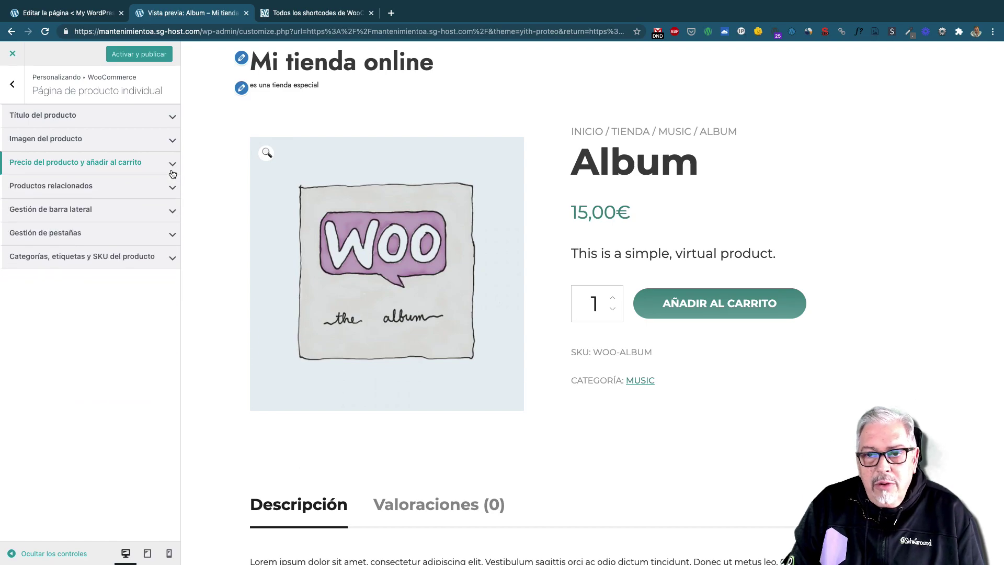
click(171, 209)
click(171, 209)
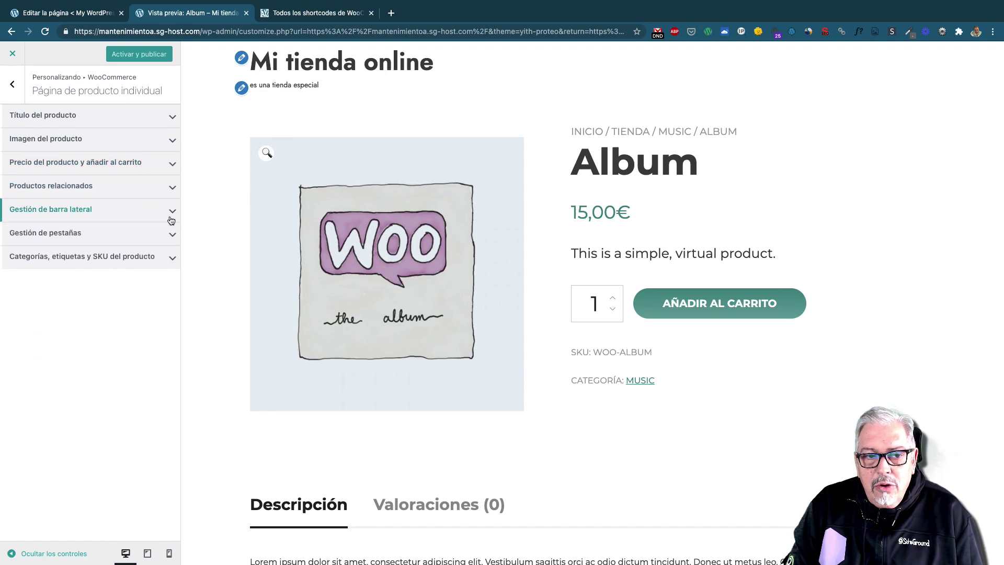
Step: Under Categorías, etiquetas y SKU del producto, try Mostrar las categorías del producto on No and switch it back to Sí
click(146, 263)
click(39, 298)
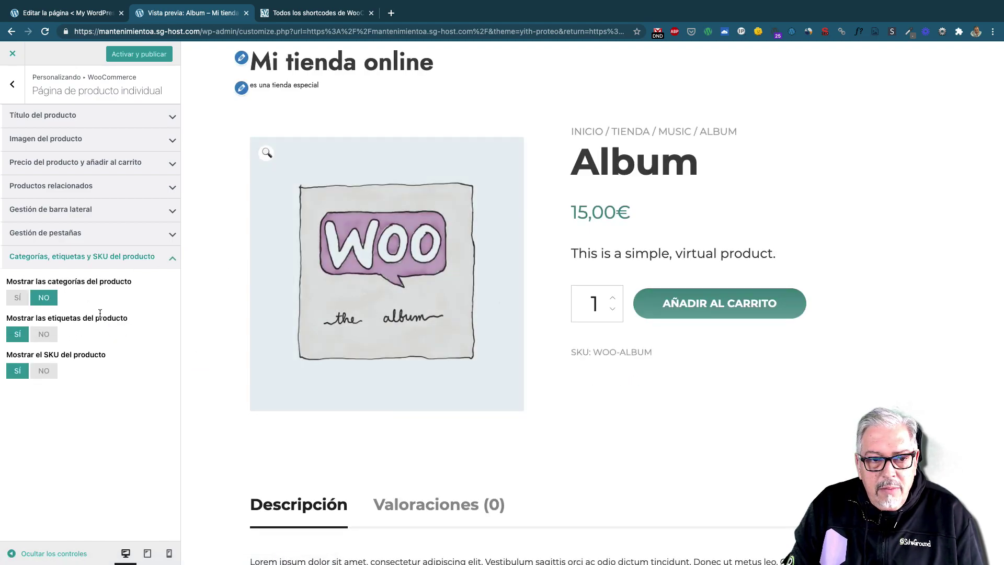
click(21, 297)
click(13, 85)
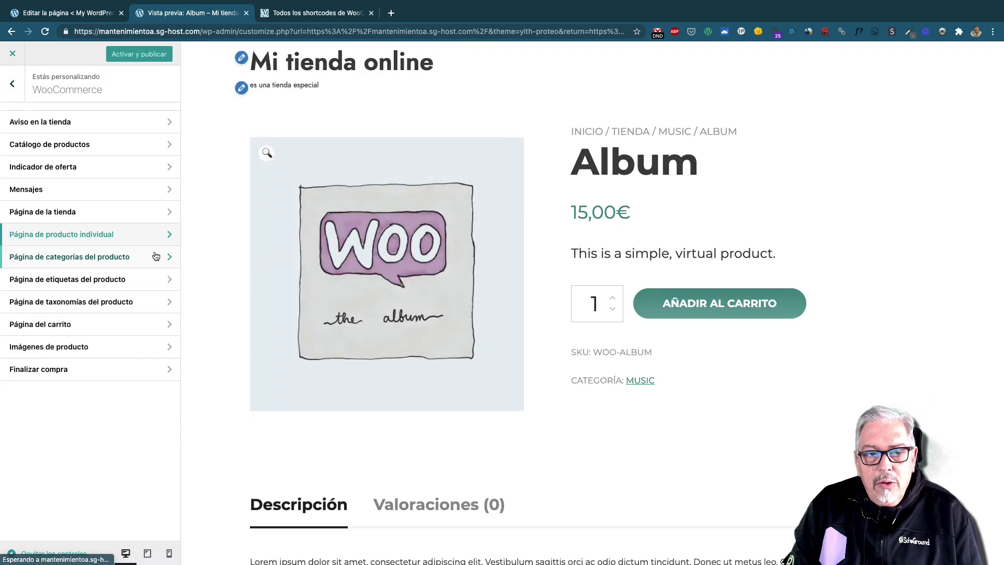
Step: Examine the Página del carrito and Finalizar compra settings, including the checkout page preview, and return to the main customizer level
click(130, 324)
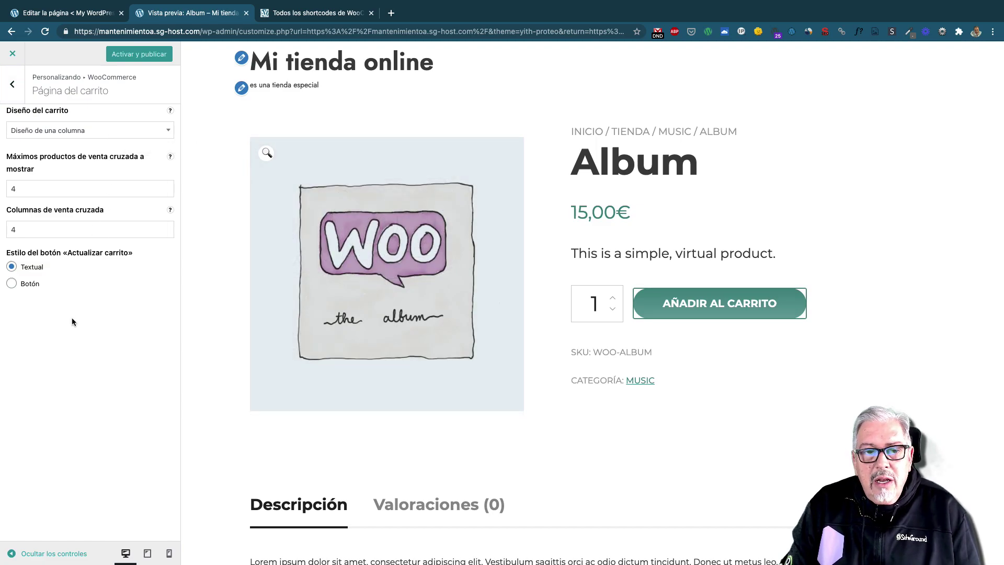
click(12, 84)
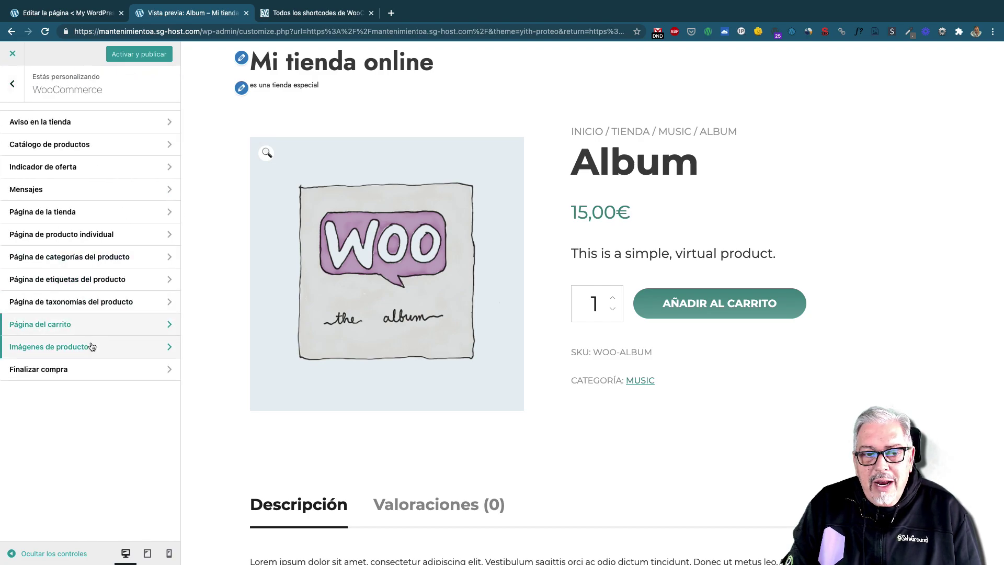
click(91, 370)
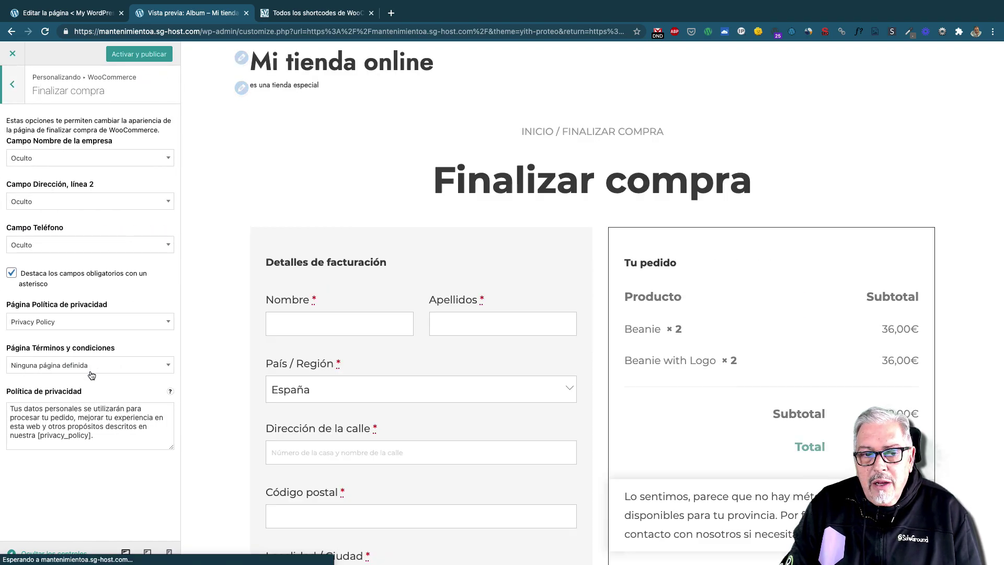
scroll(233, 235, down, 1)
scroll(233, 231, down, 5)
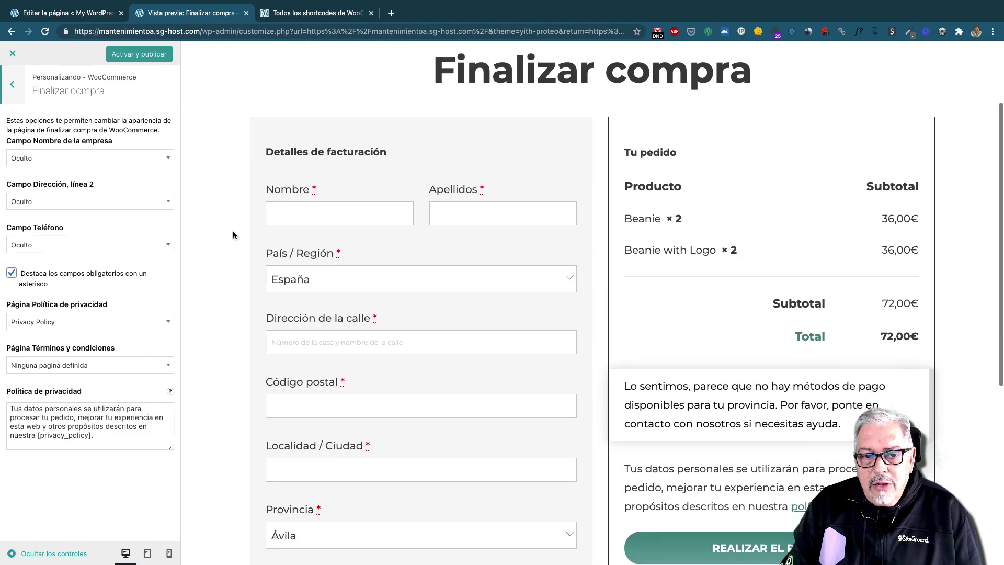
scroll(233, 231, up, 5)
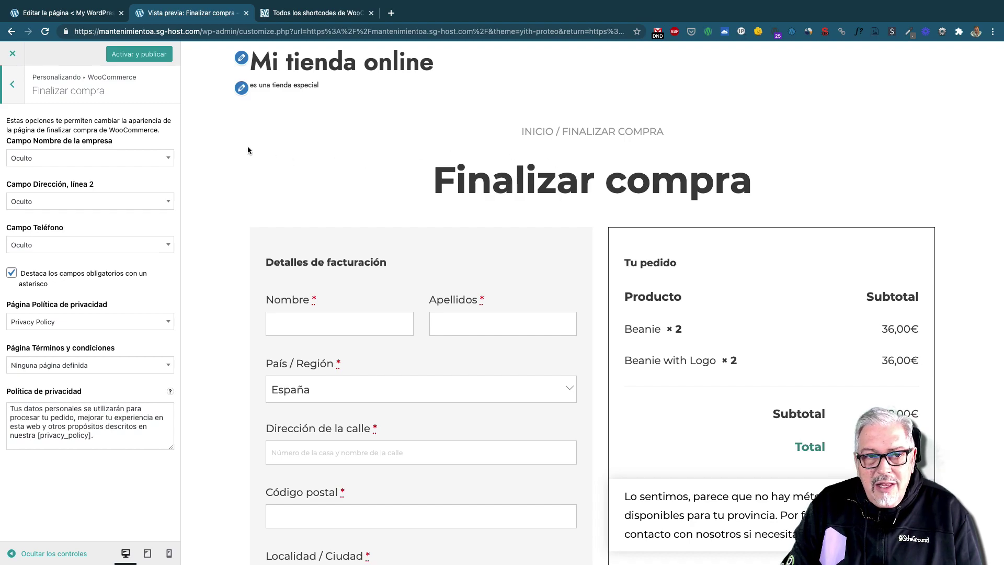
click(8, 84)
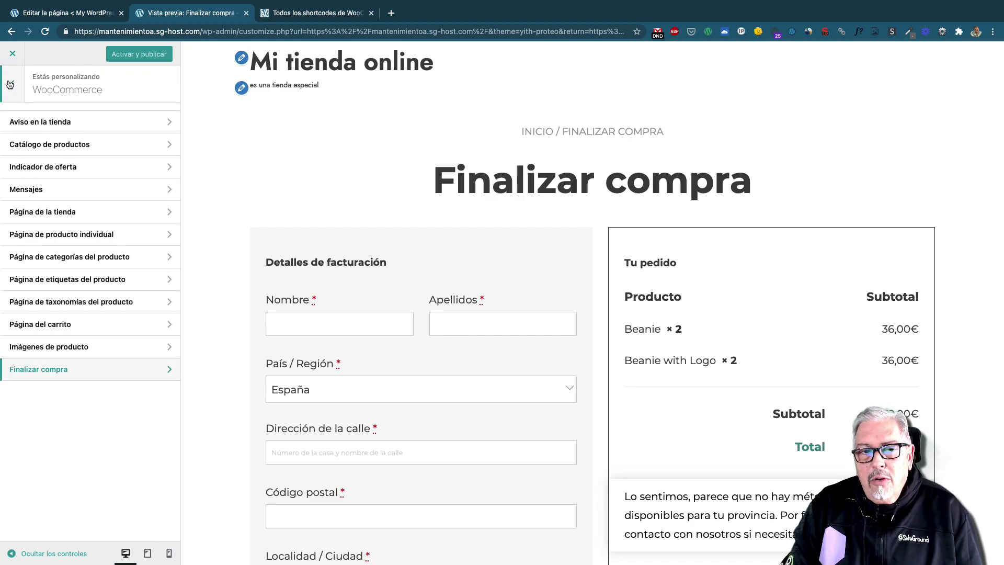
click(12, 85)
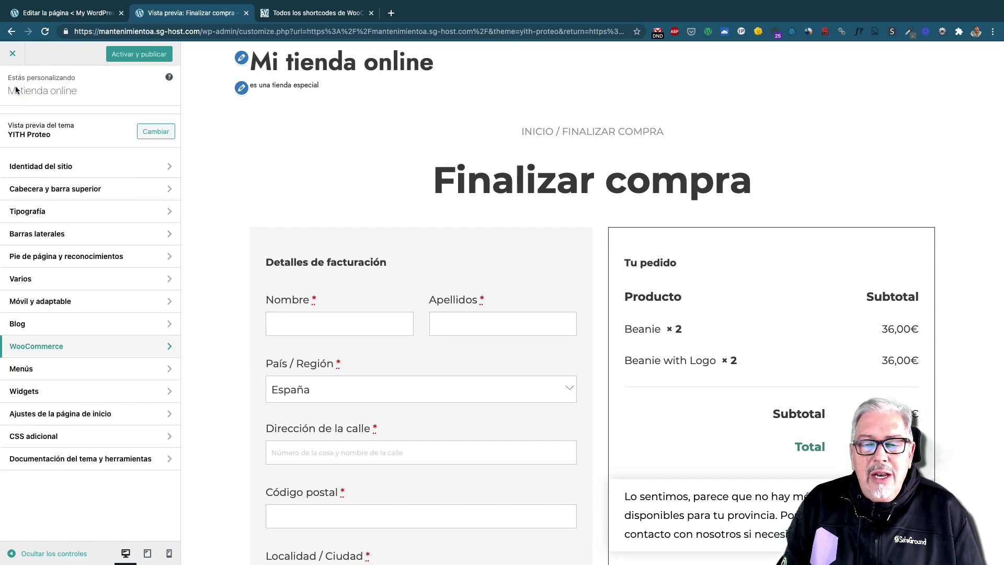
Step: In Identidad del sitio, set the WordPress pennant image from the media library as the logo, and review the Logotipo y título options
click(99, 167)
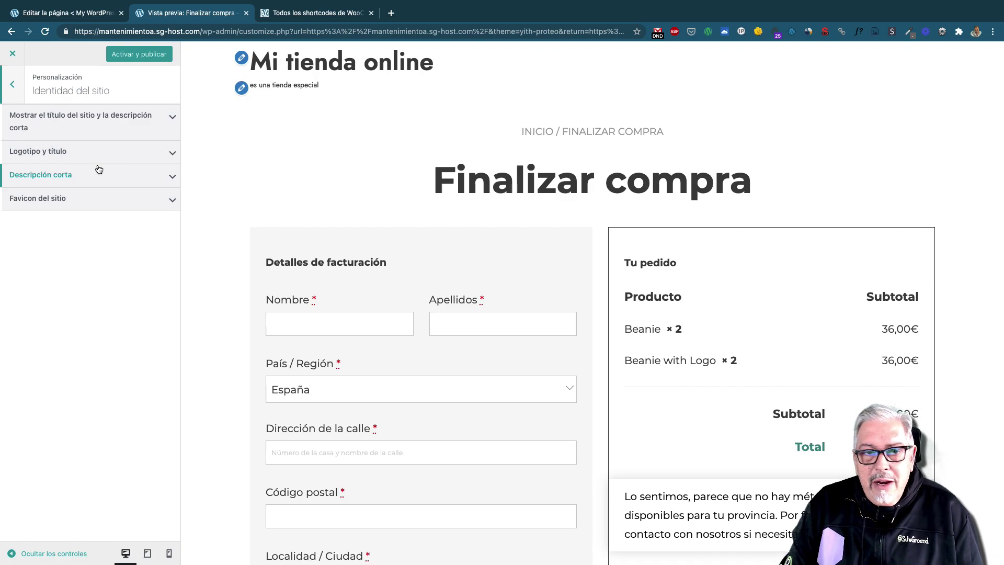
click(134, 156)
click(112, 195)
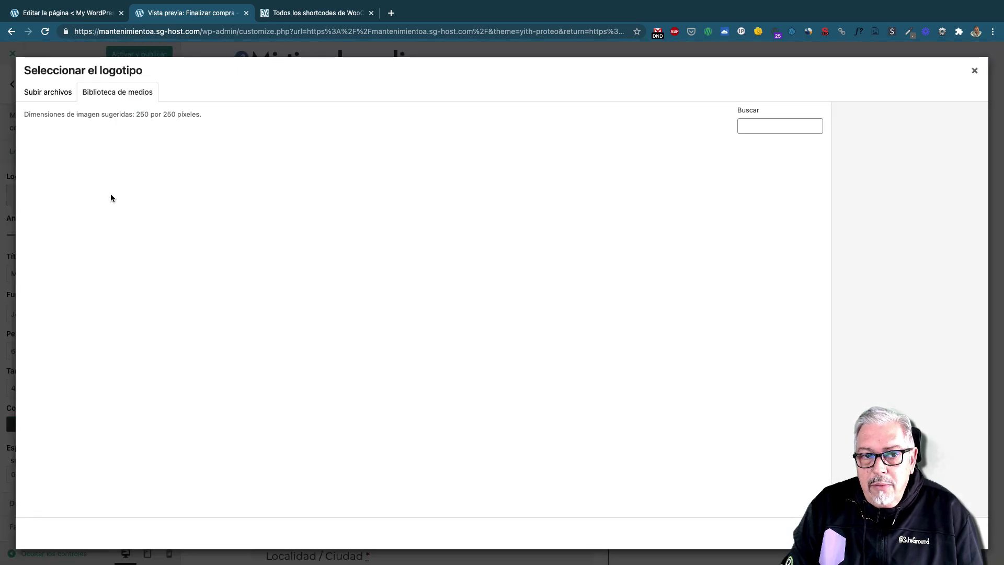
click(211, 193)
click(952, 532)
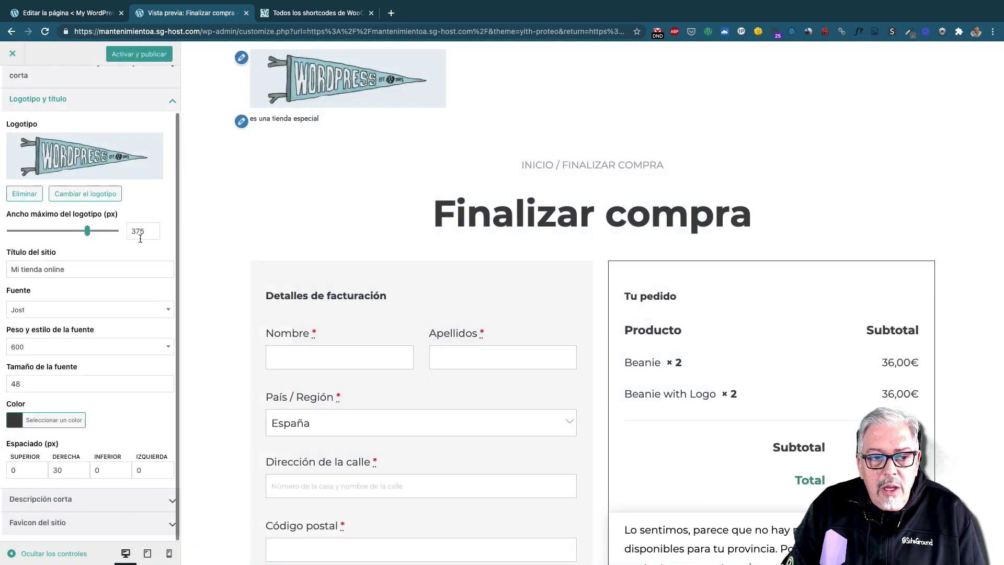
scroll(106, 374, up, 1)
scroll(107, 374, down, 1)
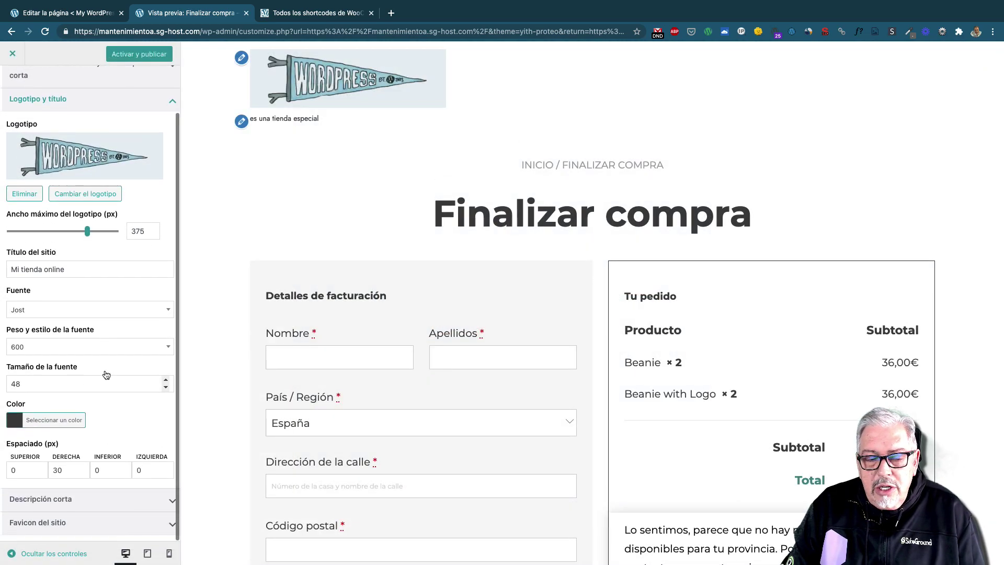
scroll(106, 374, up, 2)
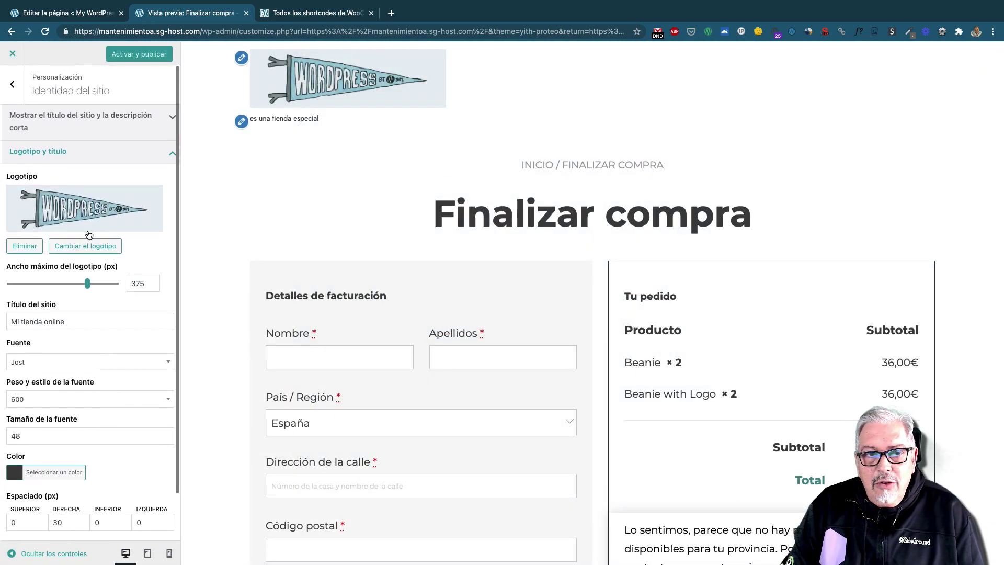
click(16, 90)
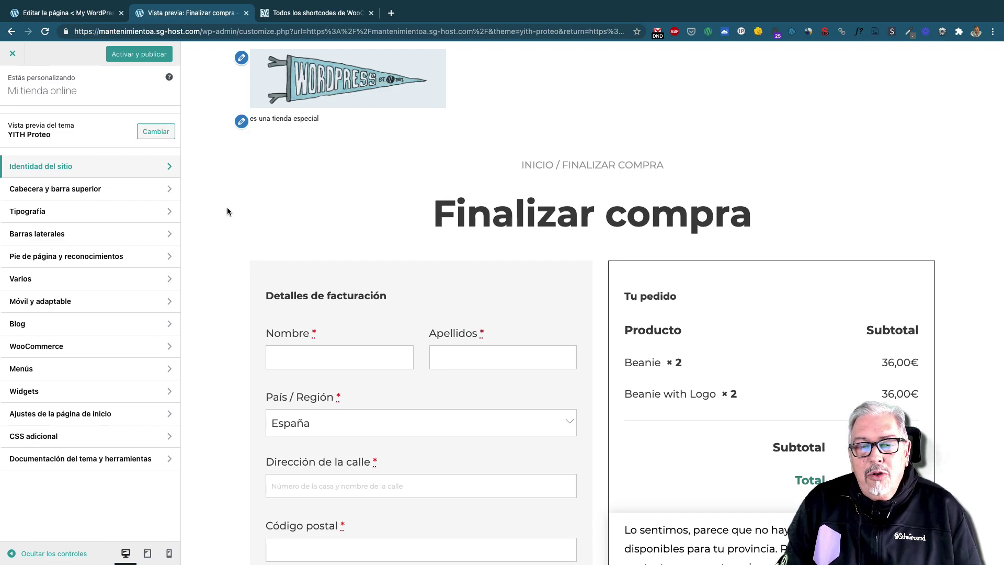
Step: Activate and publish the YITH Proteo theme, and show the store's home page in the preview
click(131, 57)
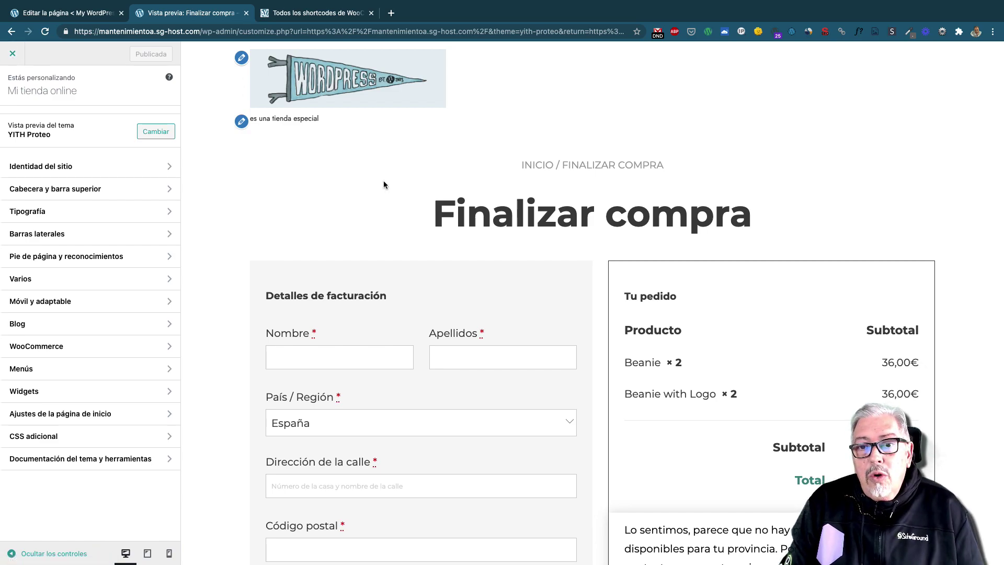
click(536, 165)
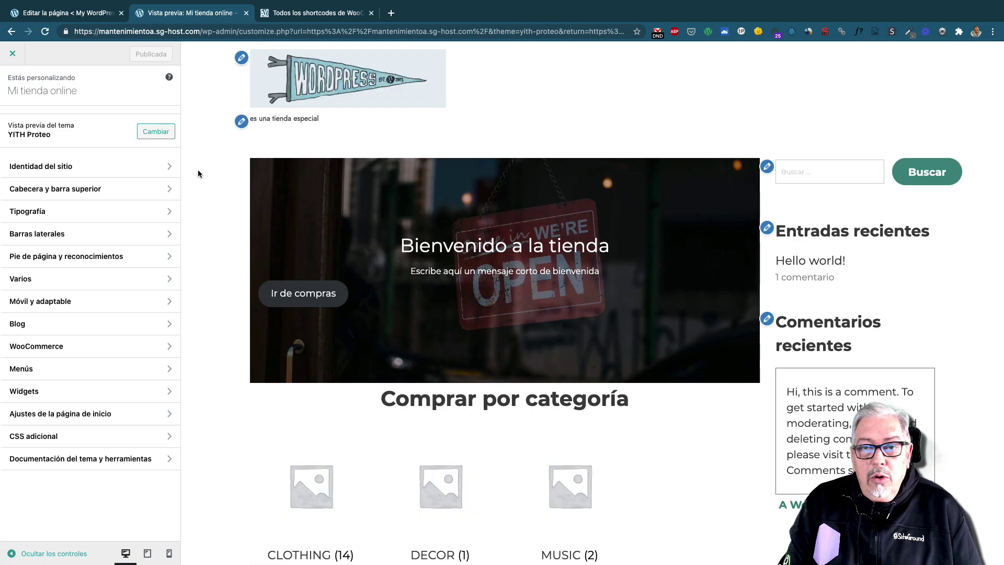